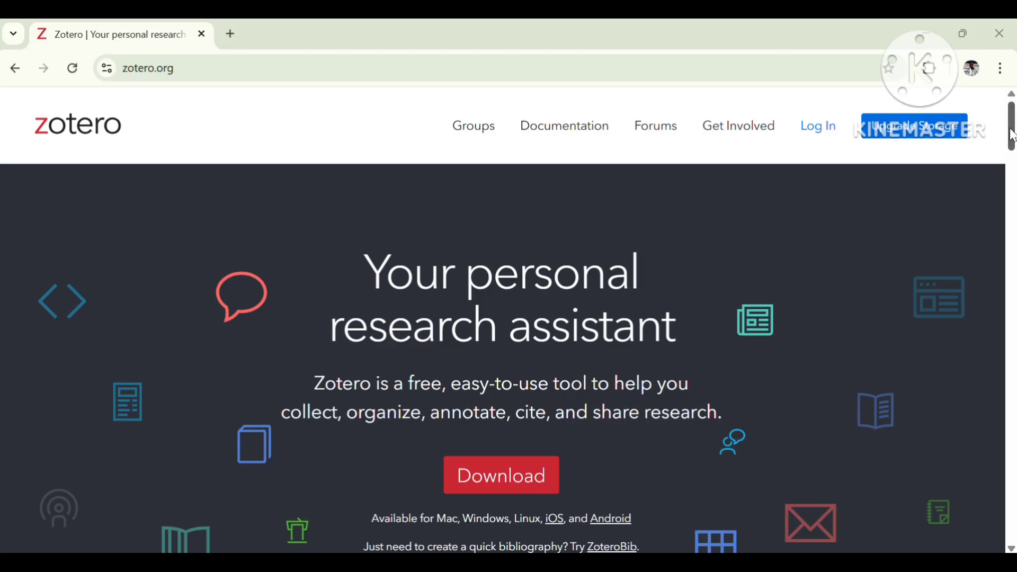
# Review the feature sections on the Zotero homepage, from collecting, organizing and citing to syncing, collaboration and privacy of information.
pyautogui.moveTo(1012, 137); pyautogui.dragTo(1012, 269)
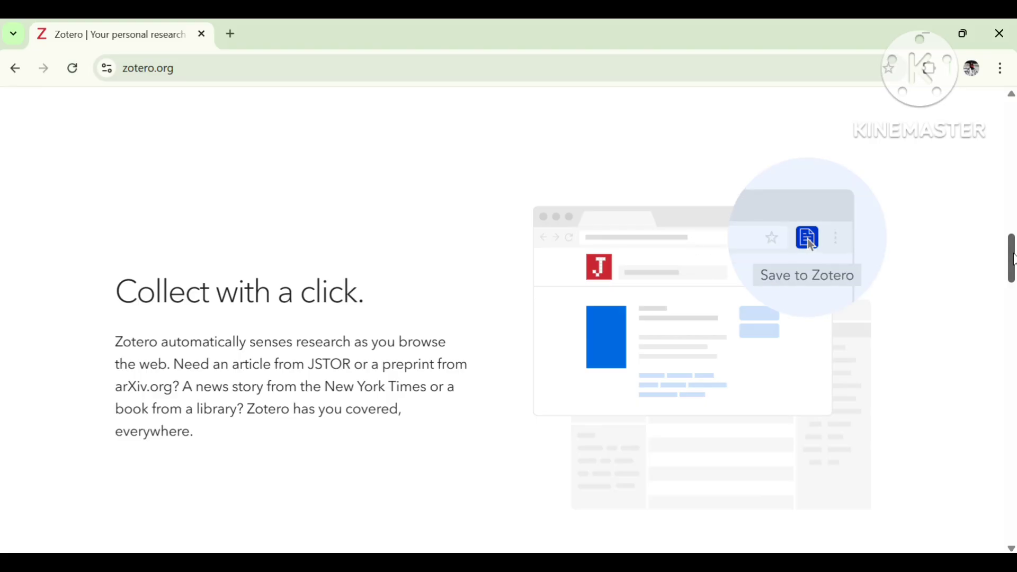
pyautogui.moveTo(1013, 260); pyautogui.dragTo(1013, 314)
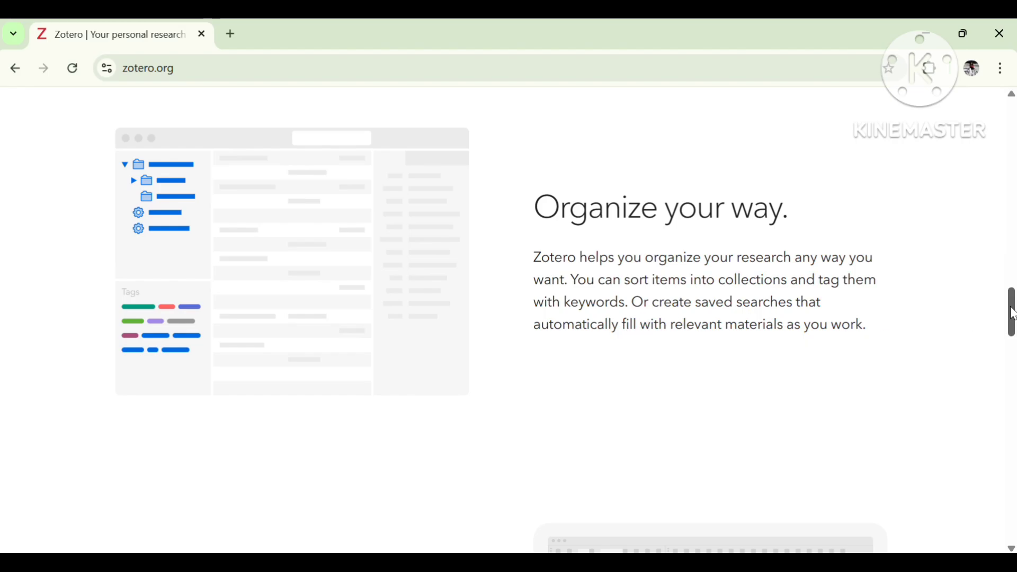
pyautogui.moveTo(1011, 312); pyautogui.dragTo(1011, 347)
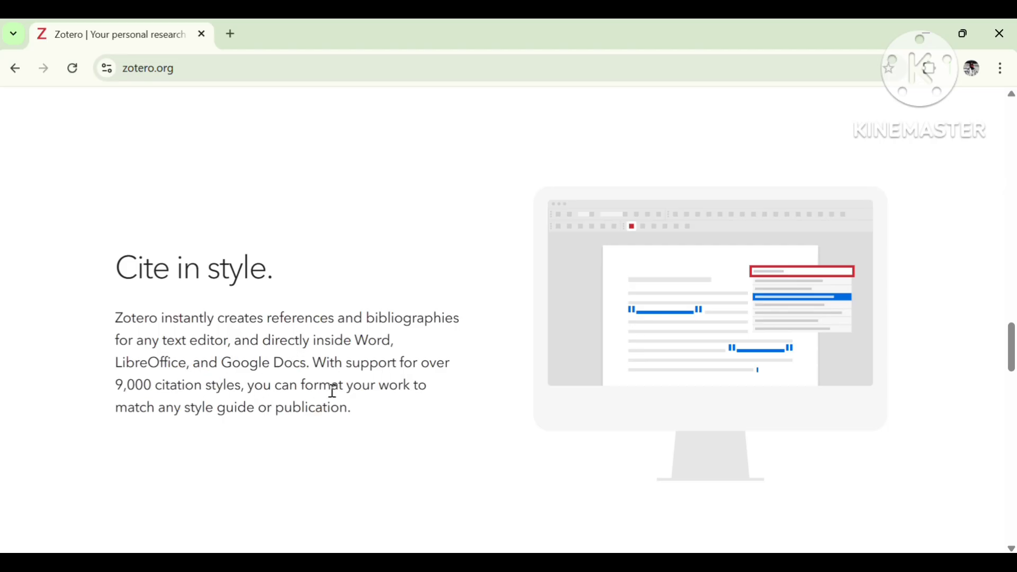
pyautogui.scroll(-5, 987, 386)
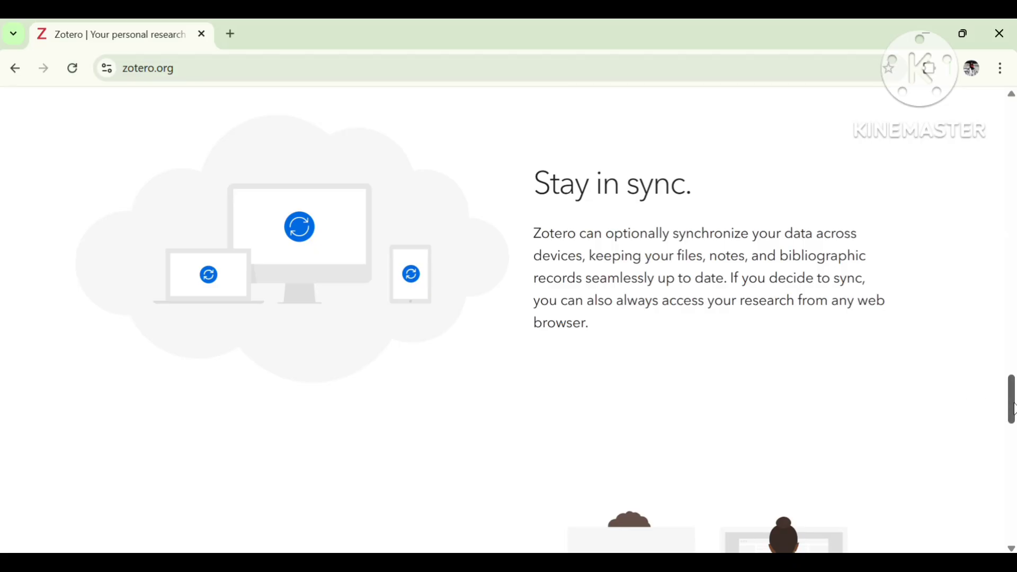
pyautogui.moveTo(1012, 409); pyautogui.dragTo(1012, 442)
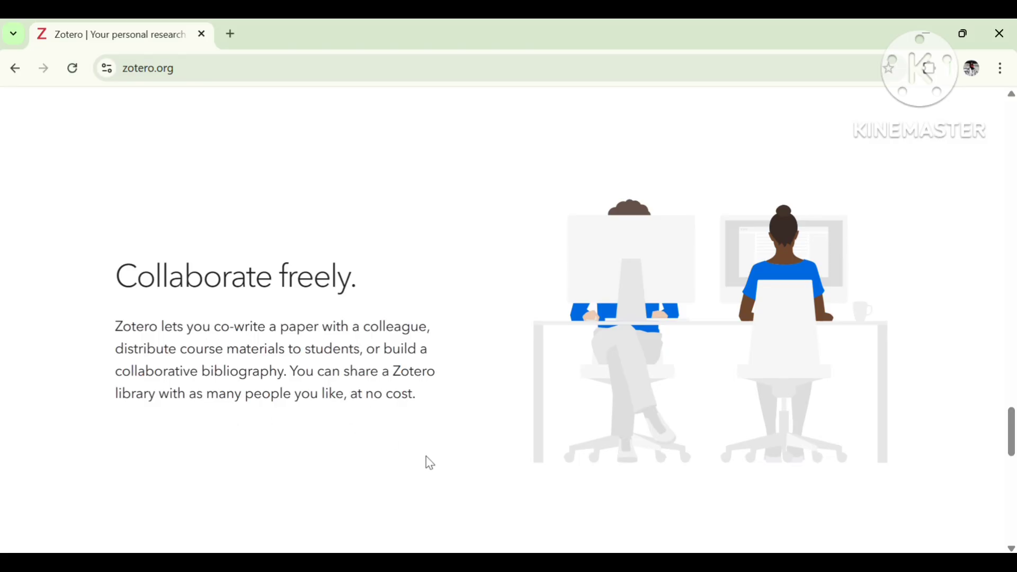
pyautogui.moveTo(1012, 424); pyautogui.dragTo(1012, 471)
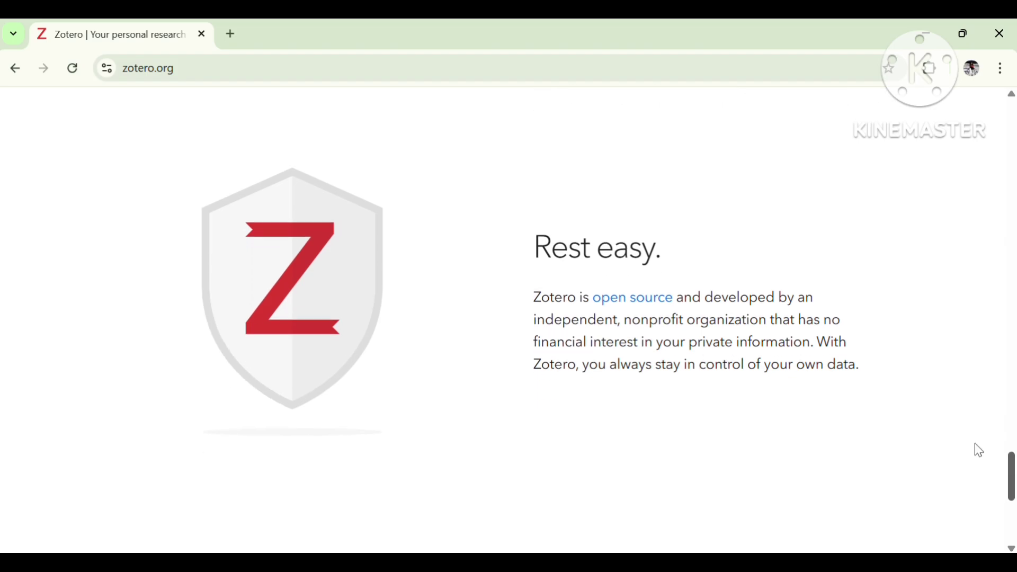
pyautogui.moveTo(686, 343); pyautogui.dragTo(811, 343)
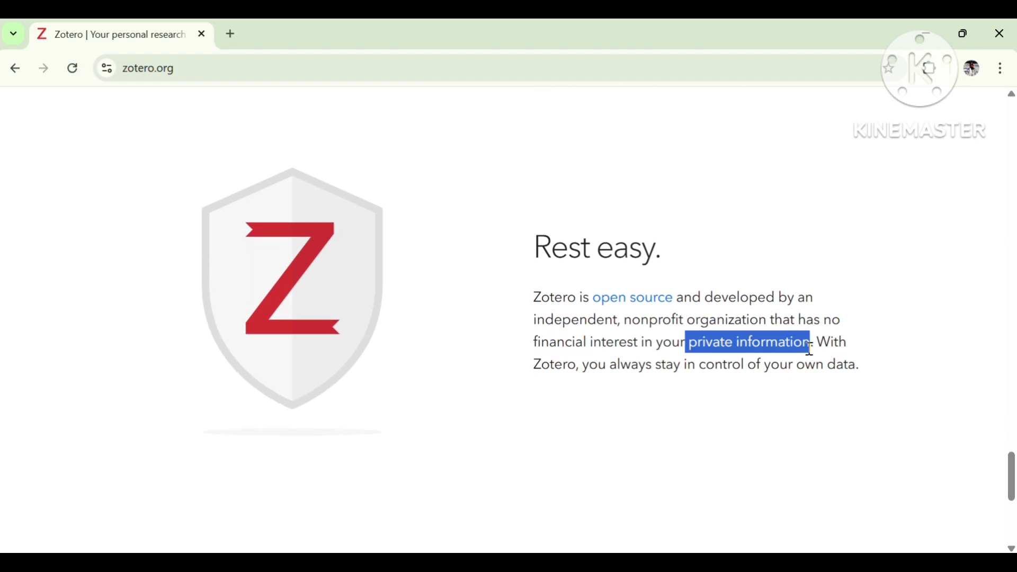
pyautogui.click(789, 389)
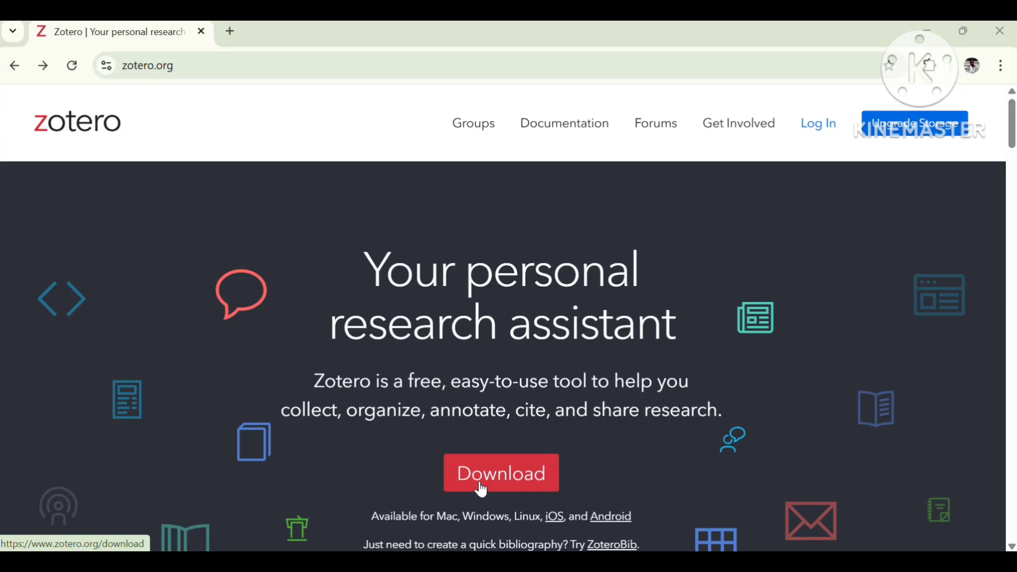
# Download the 64-bit installer of Zotero 8 for Windows and start installing the Chrome Connector.
pyautogui.click(481, 489)
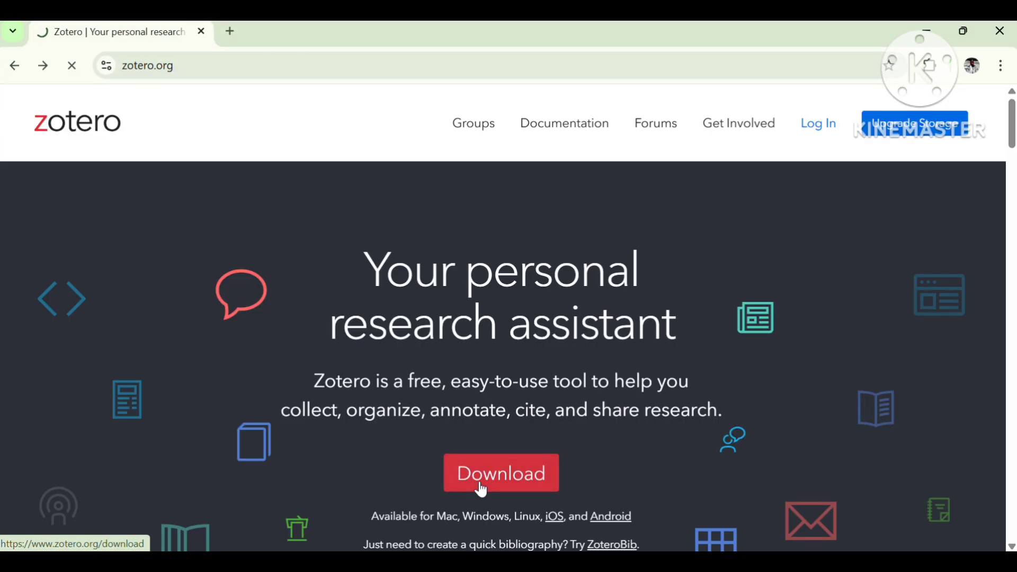
pyautogui.click(301, 454)
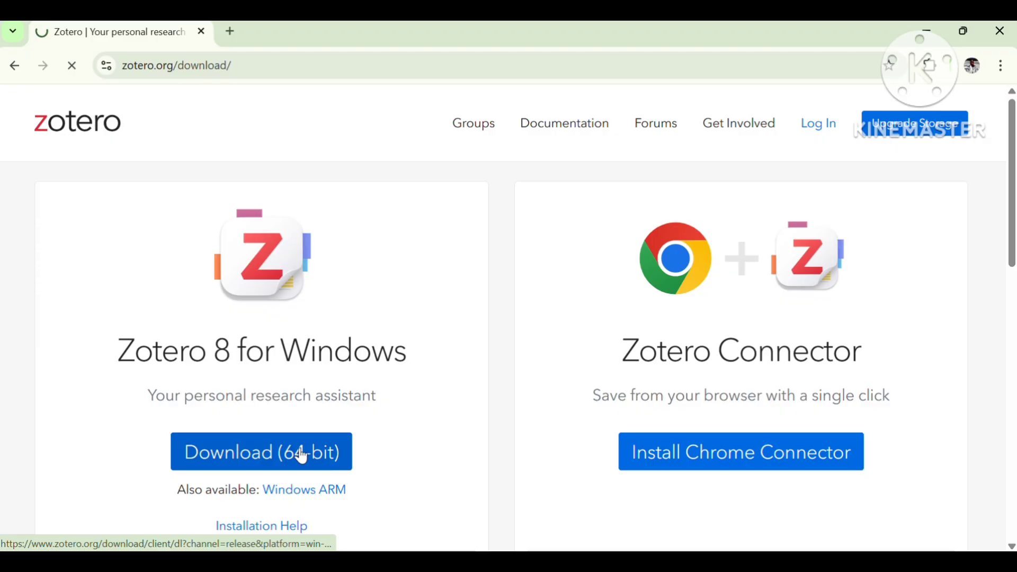
pyautogui.click(670, 465)
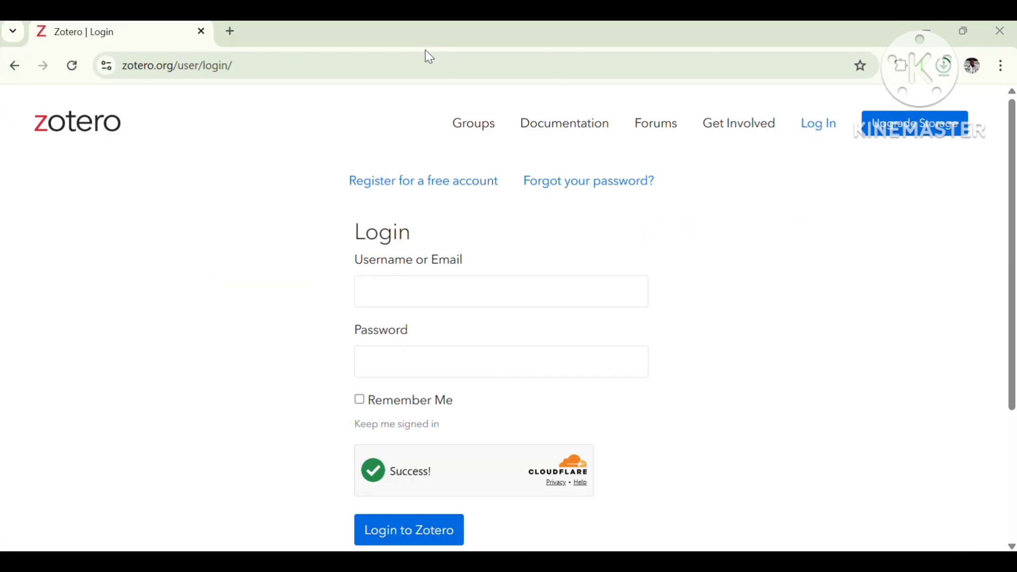
# Open the free account registration form, and confirm the email address through the validation link in the Welcome to Zotero message.
pyautogui.click(449, 189)
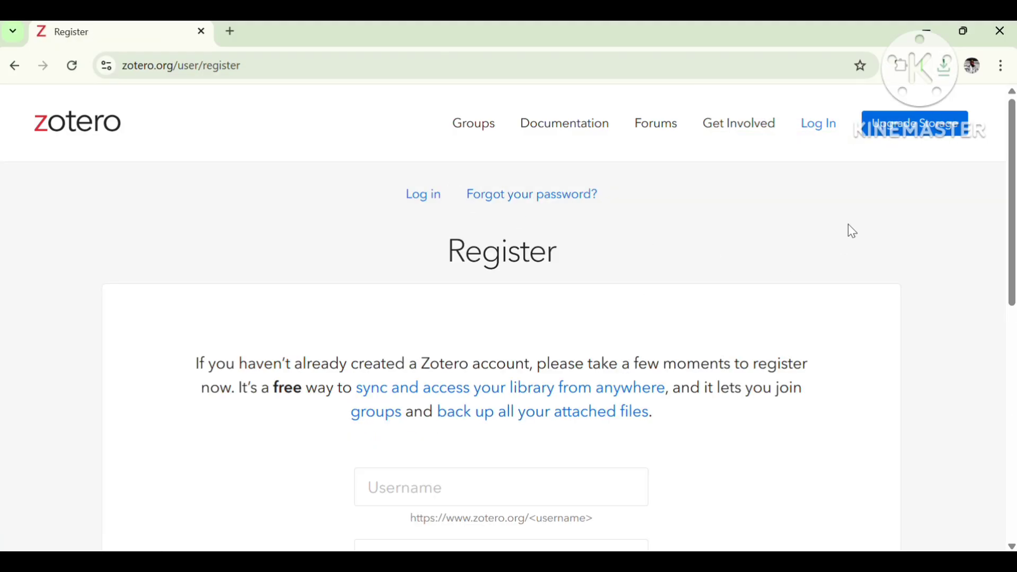
pyautogui.moveTo(1011, 164); pyautogui.dragTo(1012, 283)
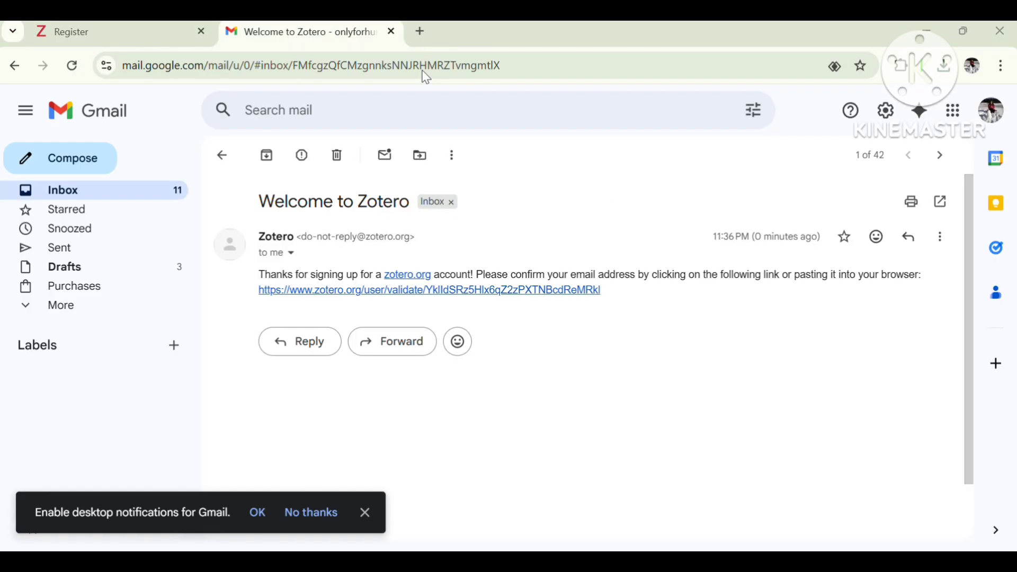
pyautogui.click(335, 293)
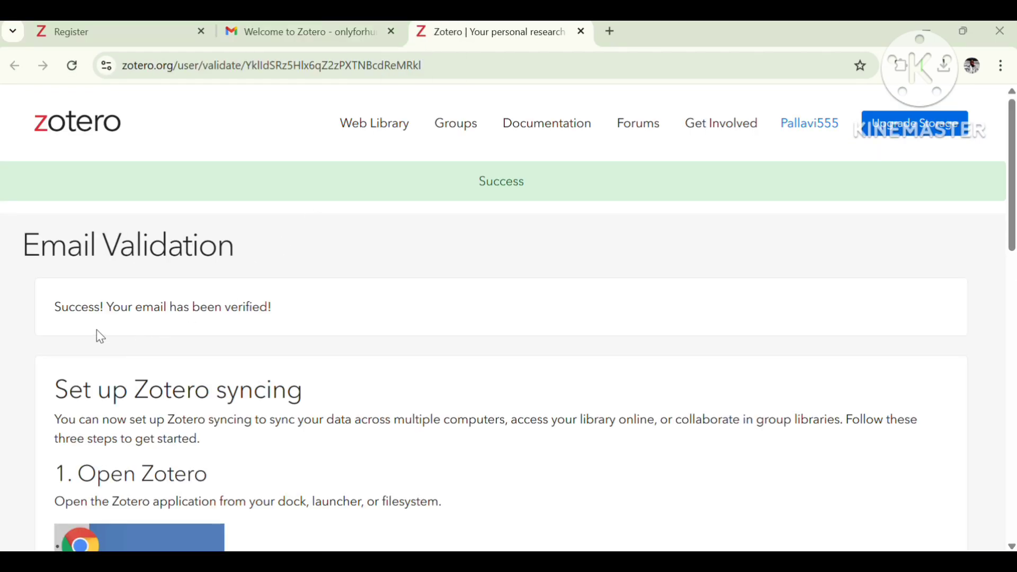
pyautogui.scroll(-7, 964, 208)
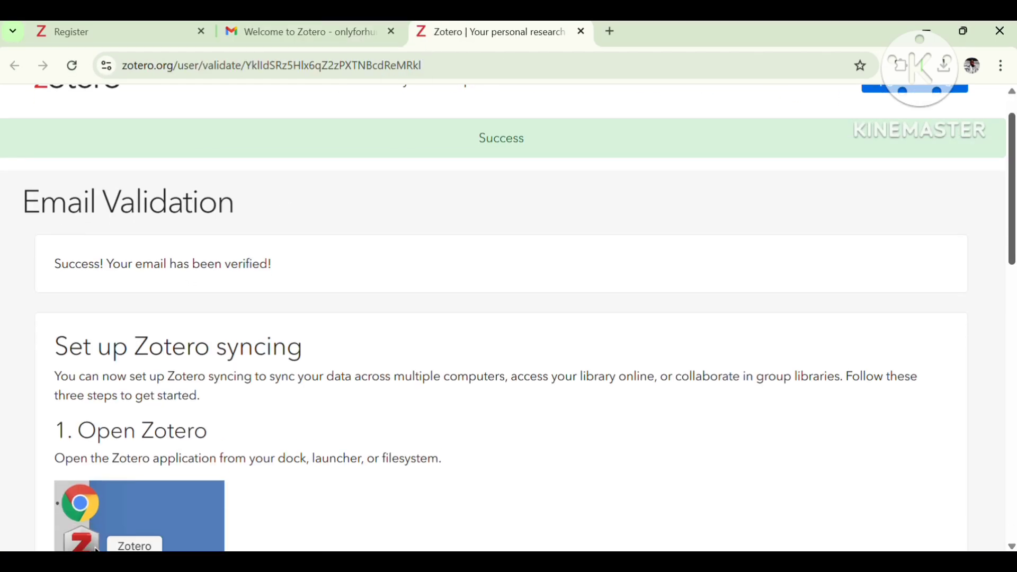
pyautogui.moveTo(1012, 324); pyautogui.dragTo(1012, 206)
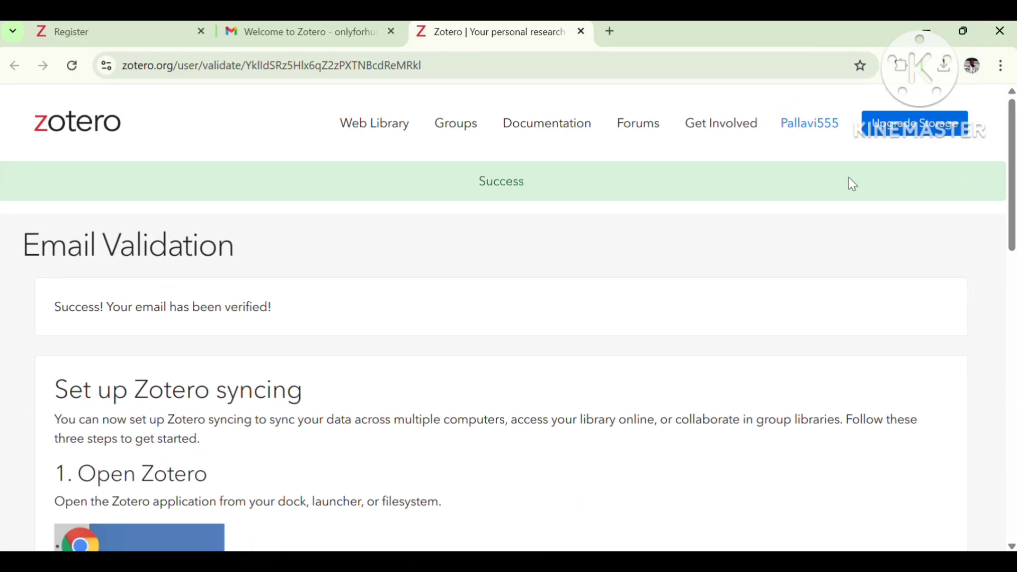
# Go to the account's own profile page and open the profile for editing.
pyautogui.click(826, 127)
pyautogui.click(821, 161)
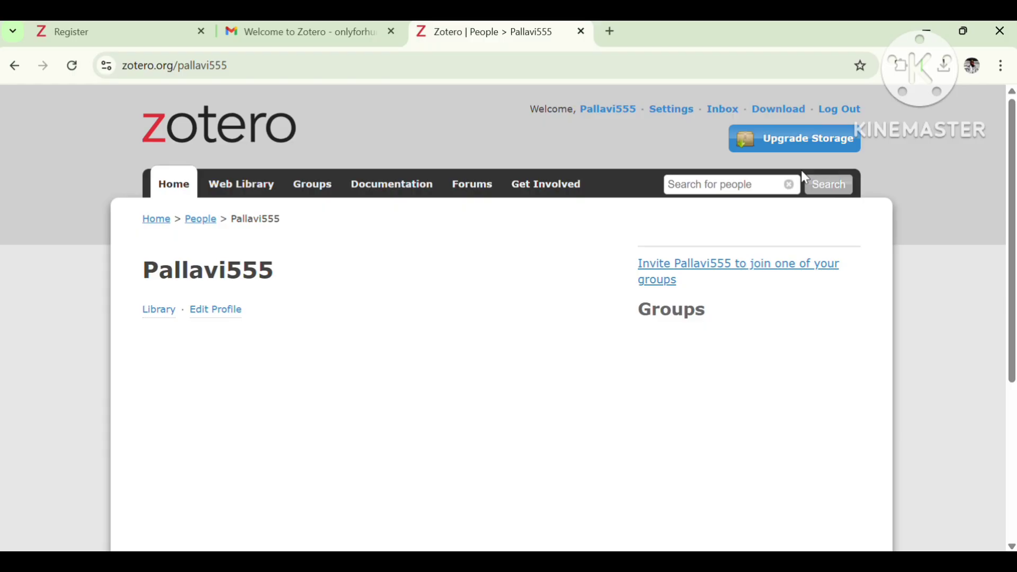
pyautogui.moveTo(421, 41); pyautogui.dragTo(406, 54)
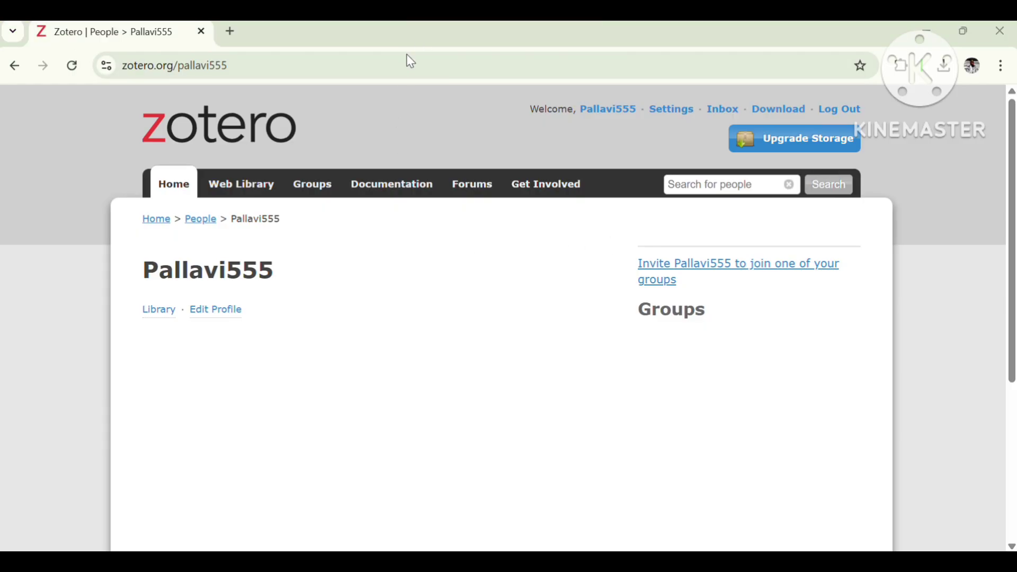
pyautogui.click(212, 310)
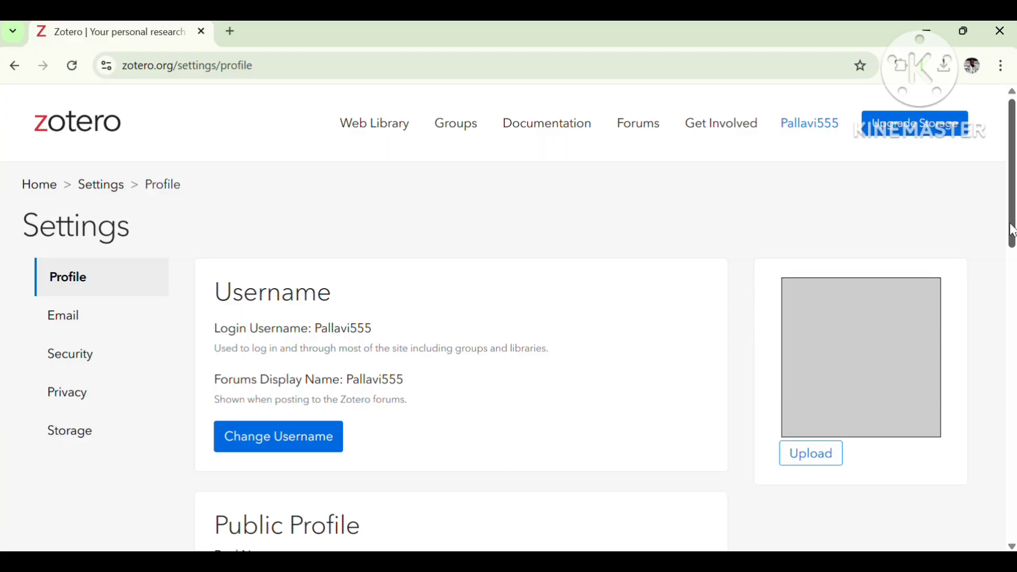
# Save the cropped profile picture and the public profile with discipline Library and Museum Studies, affiliation Panjab University and the About you text.
pyautogui.scroll(-2, 1013, 232)
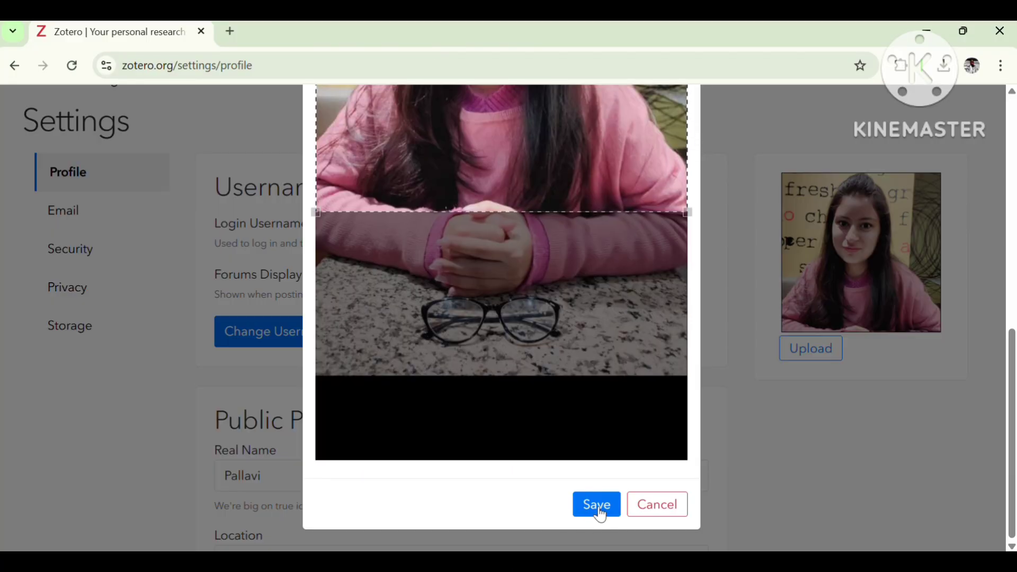
pyautogui.click(599, 506)
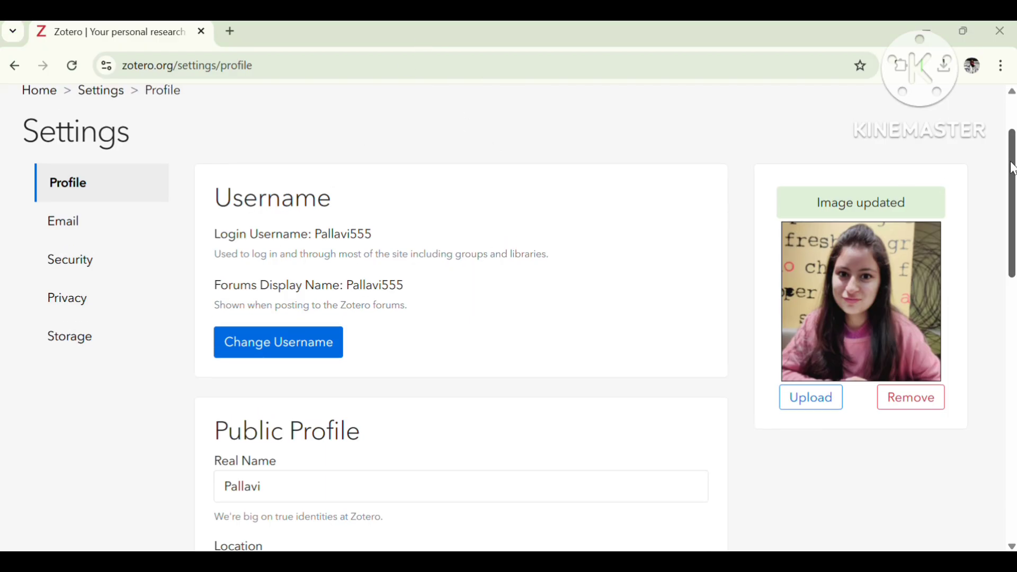
pyautogui.moveTo(1012, 168); pyautogui.dragTo(1012, 293)
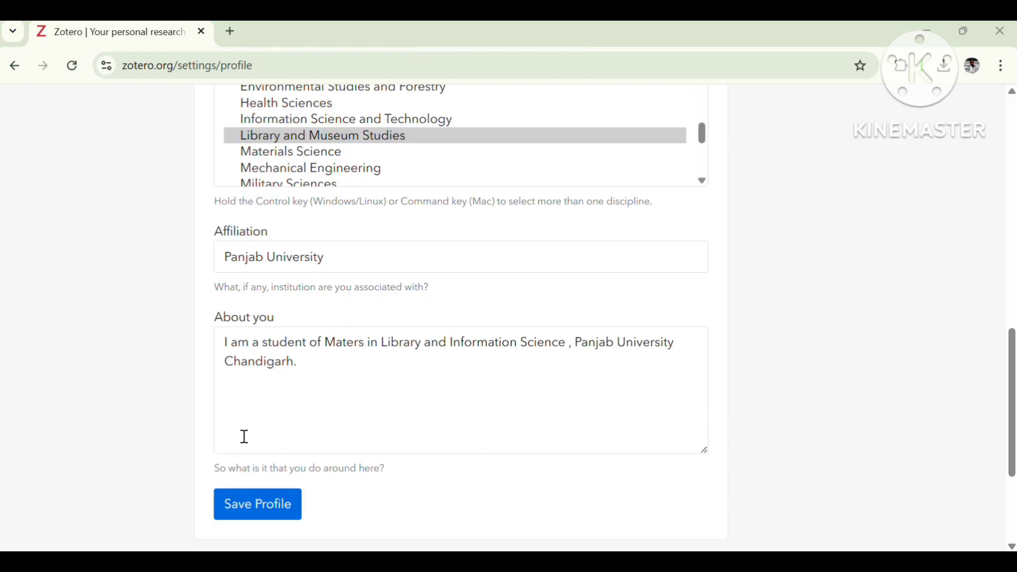
pyautogui.click(268, 512)
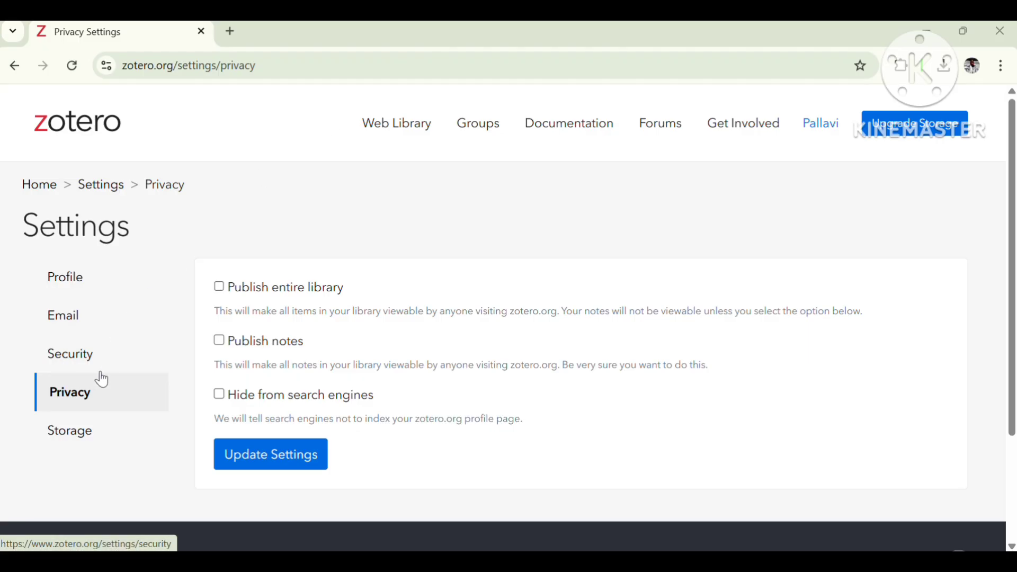
# Enable Publish entire library, Publish notes and Hide from search engines in the privacy settings, and update the settings.
pyautogui.click(218, 286)
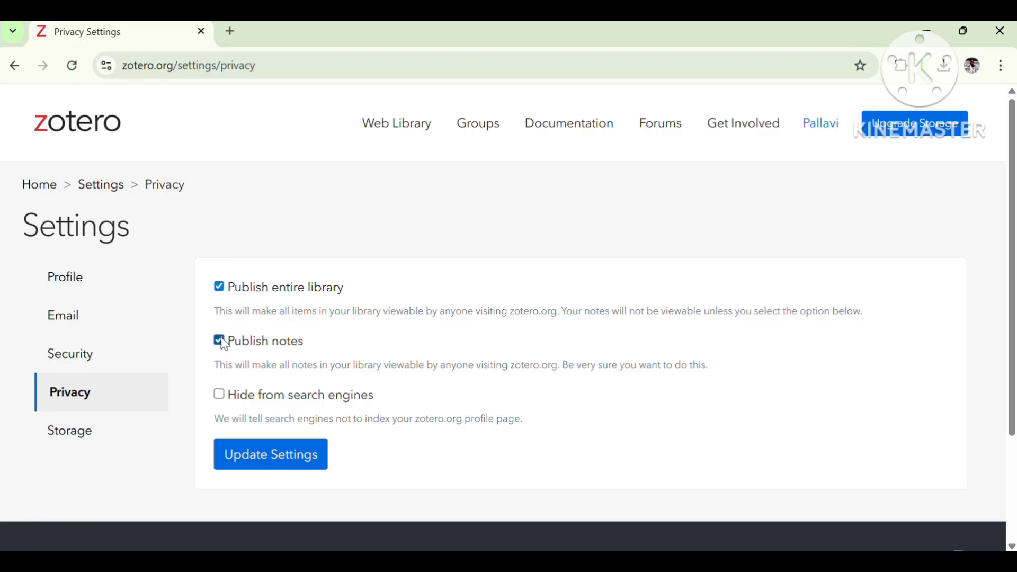
pyautogui.click(298, 395)
pyautogui.click(298, 463)
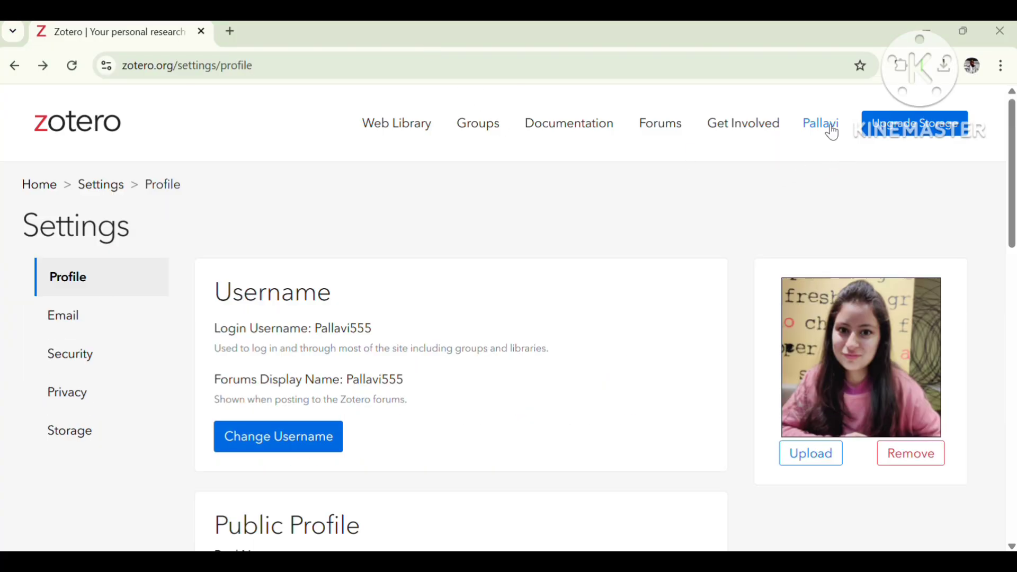
# Open the account's public profile page and review its picture, description, location, disciplines and affiliation.
pyautogui.click(831, 129)
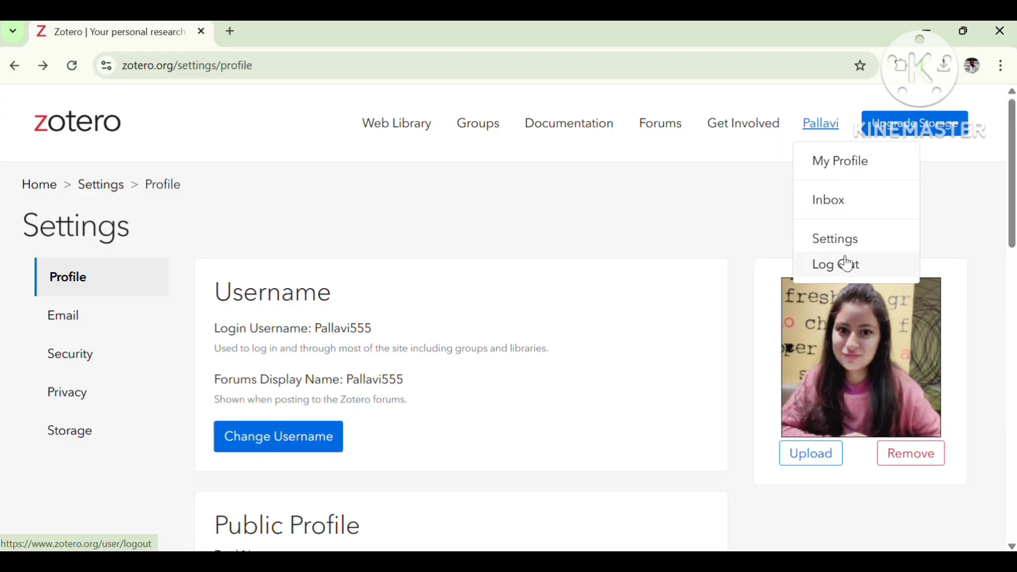
pyautogui.click(843, 162)
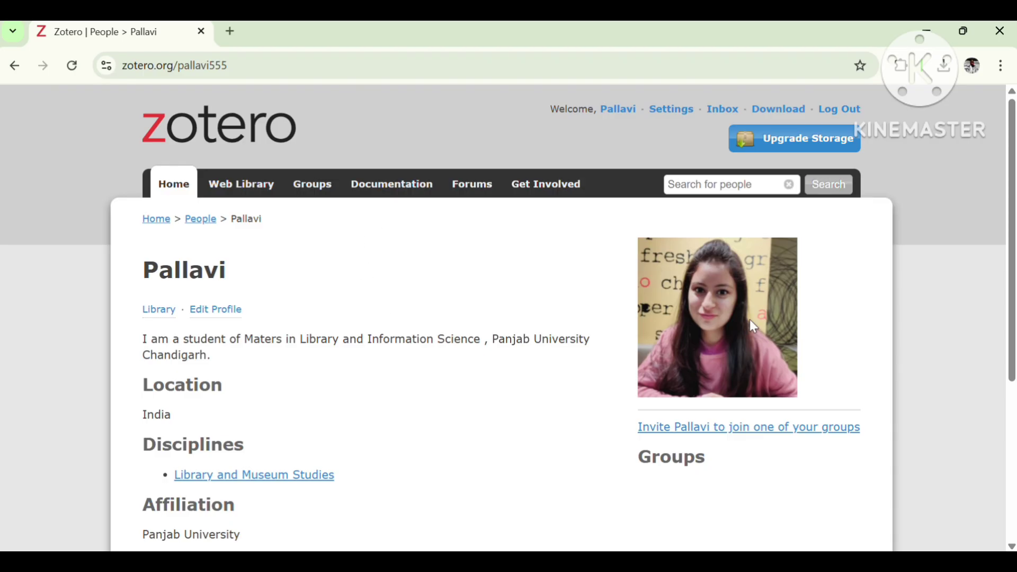
pyautogui.scroll(-2, 953, 236)
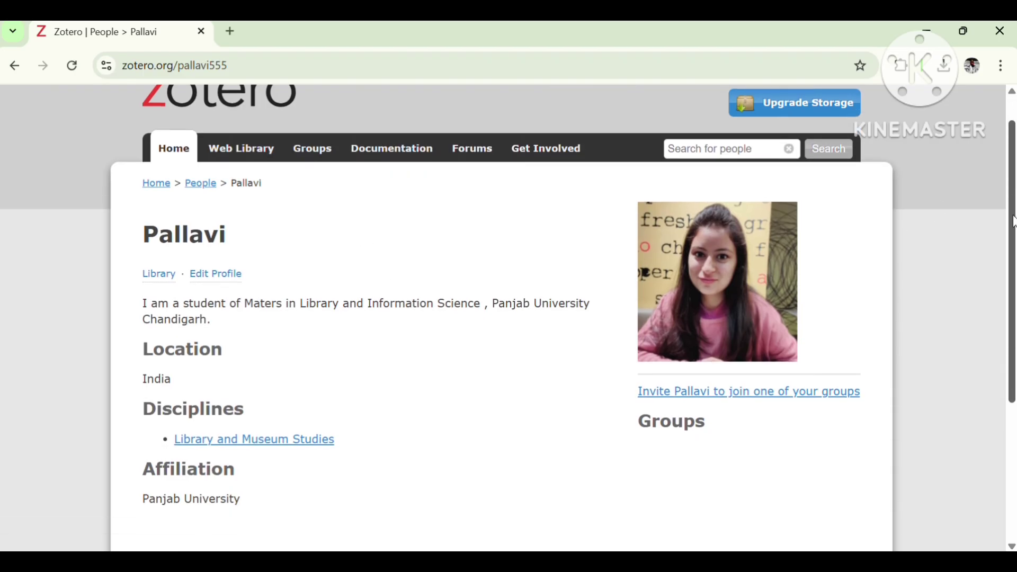
pyautogui.scroll(-2, 508, 317)
pyautogui.scroll(4, 508, 317)
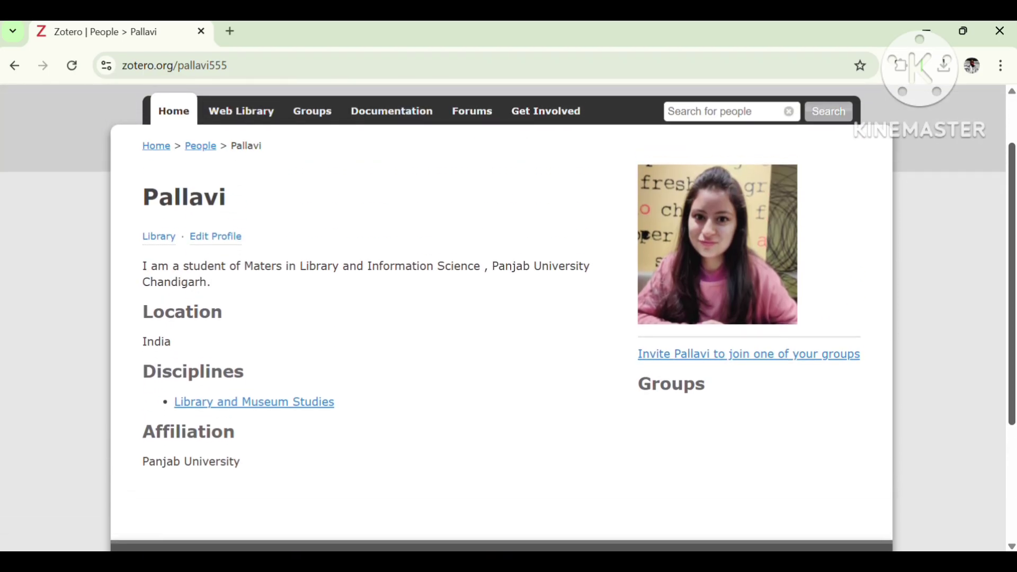
pyautogui.scroll(2, 509, 318)
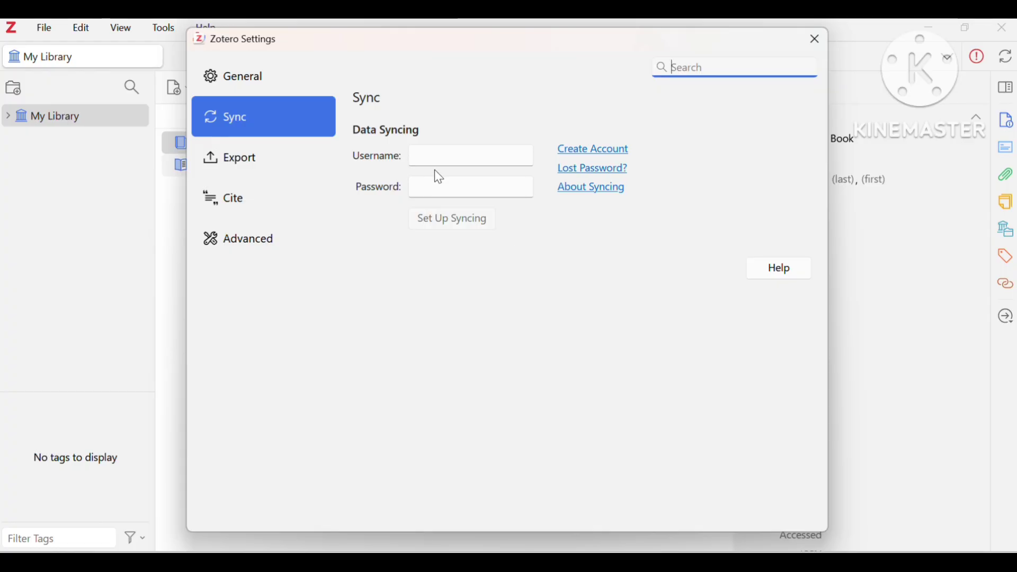
# In the Zotero desktop app's Sync settings, enter the account username and password to set up data syncing.
pyautogui.click(441, 154)
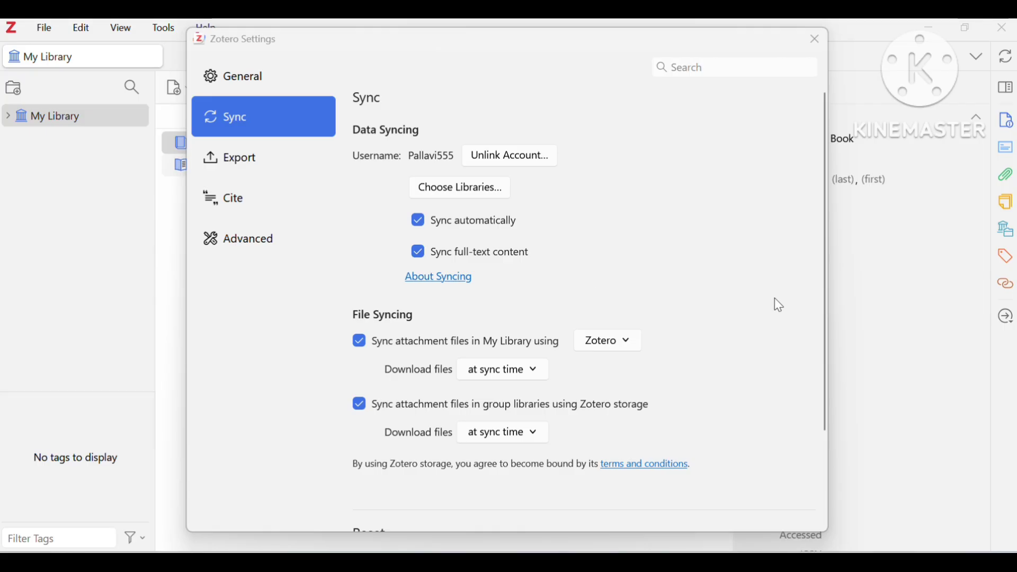
# Set group library attachment files to download as needed, and check the download timing options for My Library.
pyautogui.moveTo(827, 286); pyautogui.dragTo(826, 415)
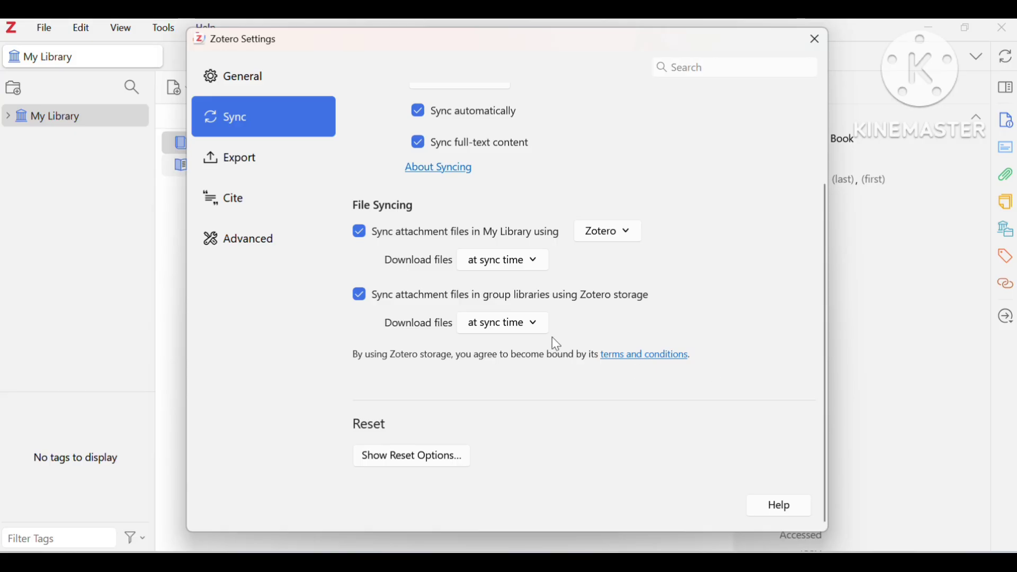
pyautogui.click(535, 329)
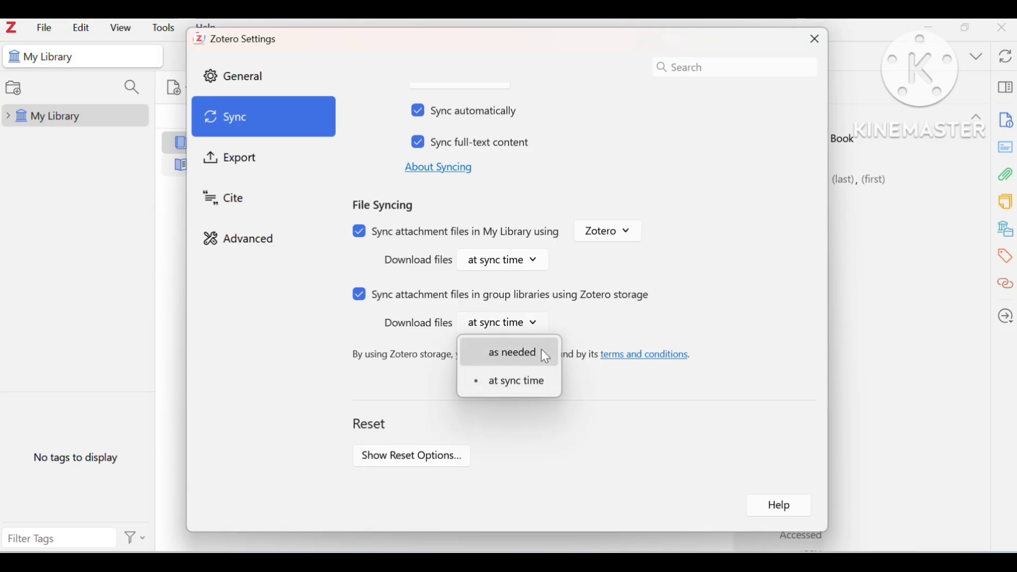
pyautogui.click(542, 351)
pyautogui.click(539, 262)
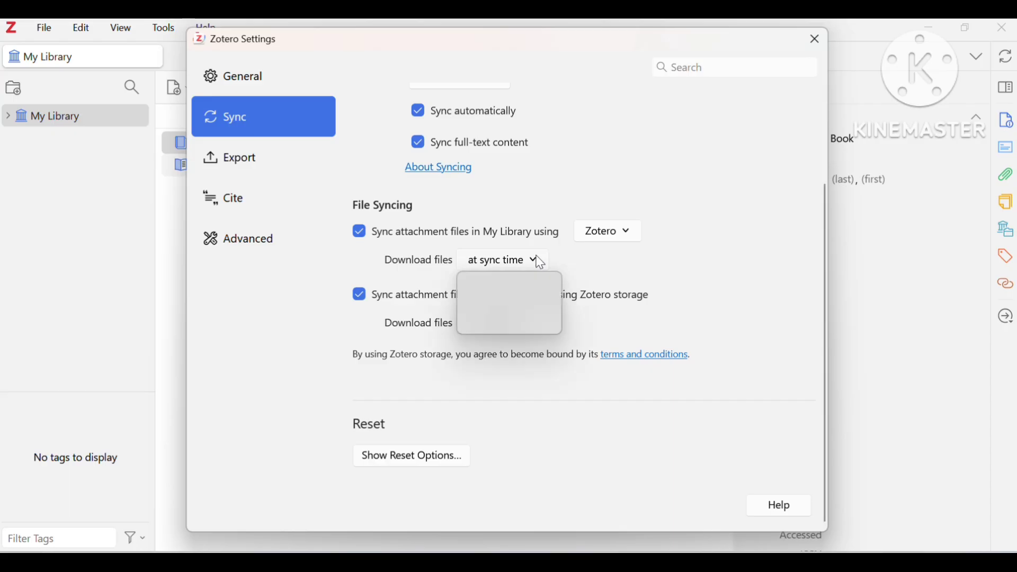
pyautogui.click(594, 266)
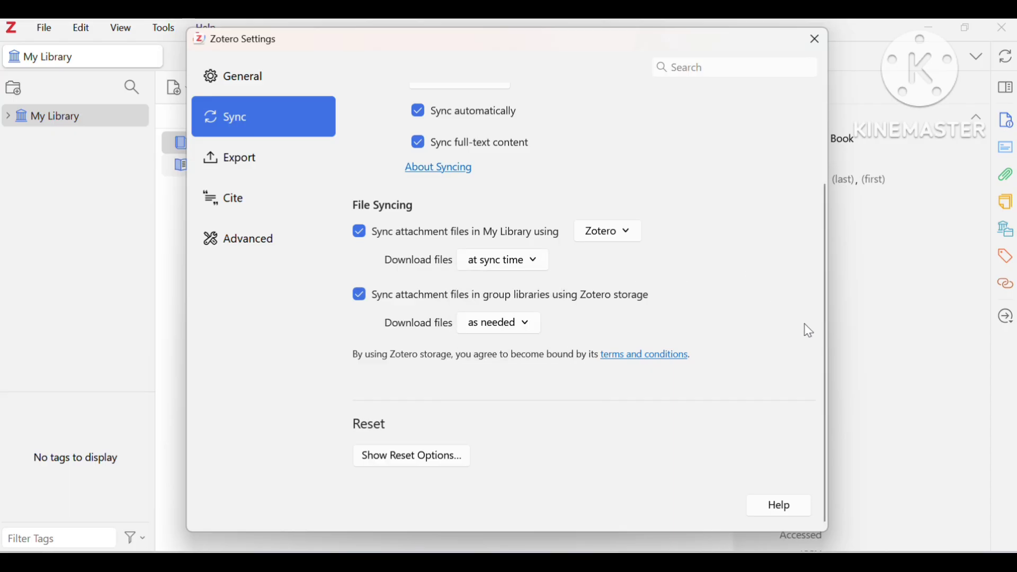
pyautogui.moveTo(821, 329); pyautogui.dragTo(821, 227)
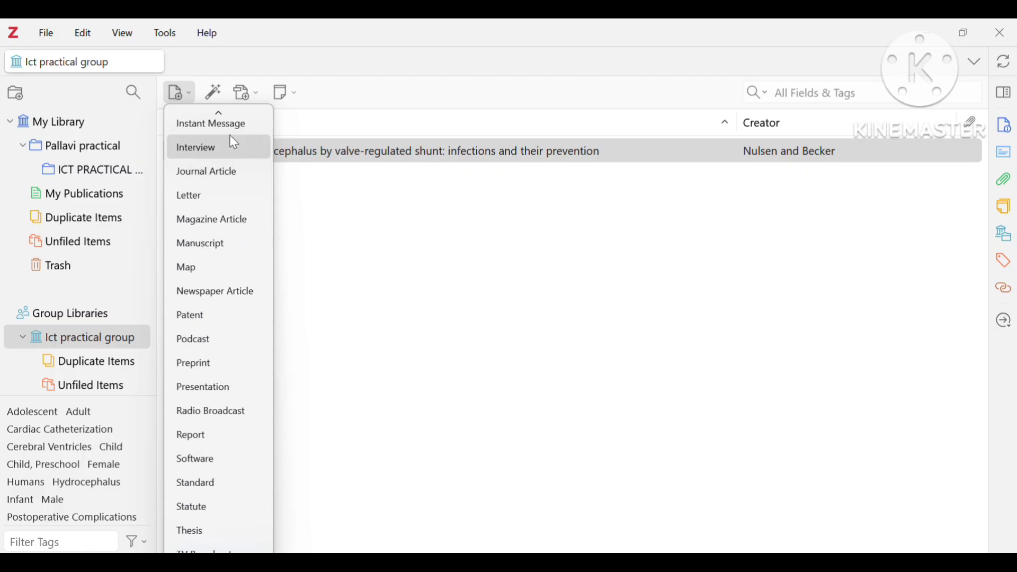
pyautogui.click(214, 93)
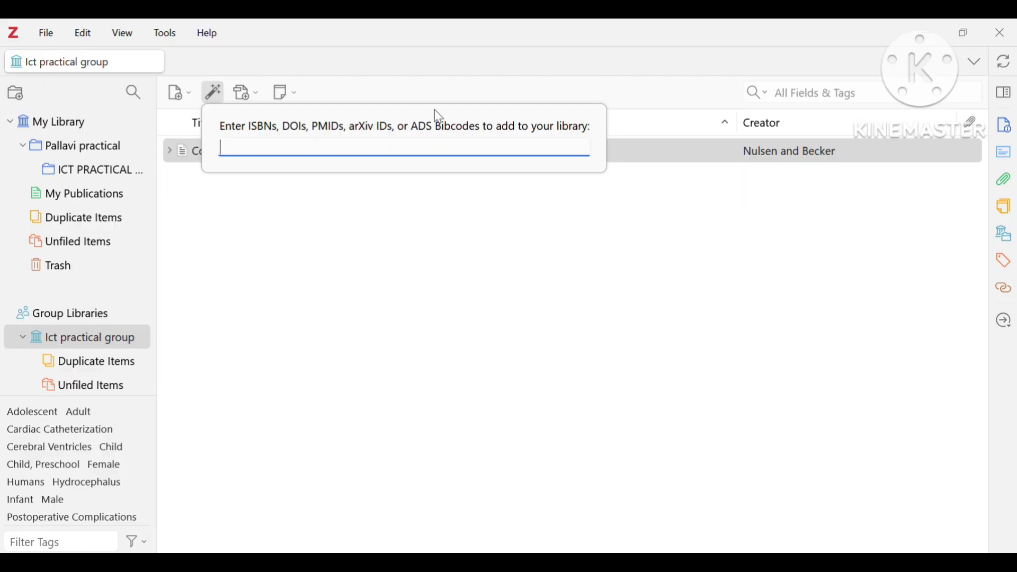
pyautogui.click(453, 46)
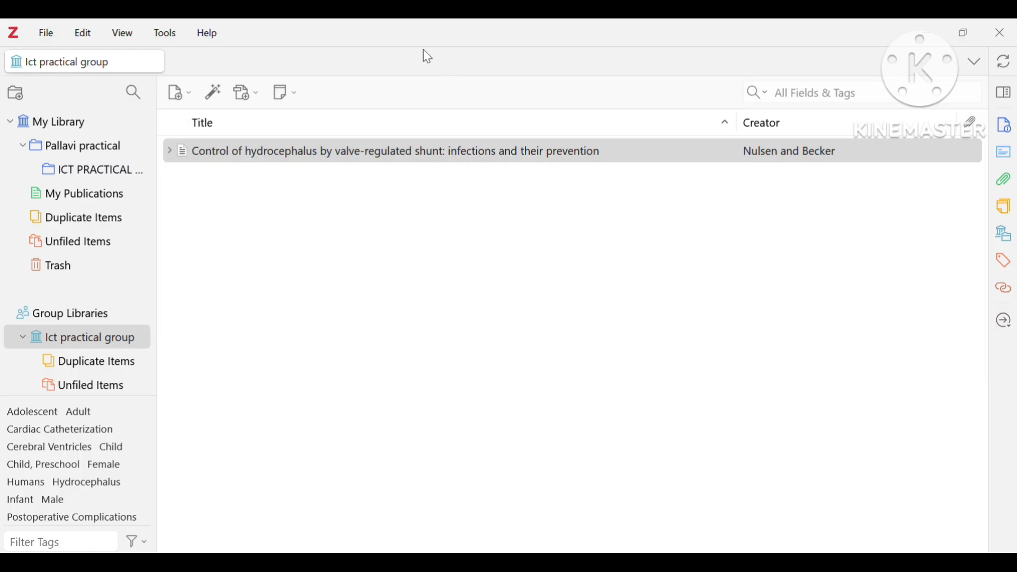
# Copy PMID 15838583 from the first PubMed result for physical activity and add that article by identifier to the Ict practical group library.
pyautogui.hotkey('alt', 'Tab')
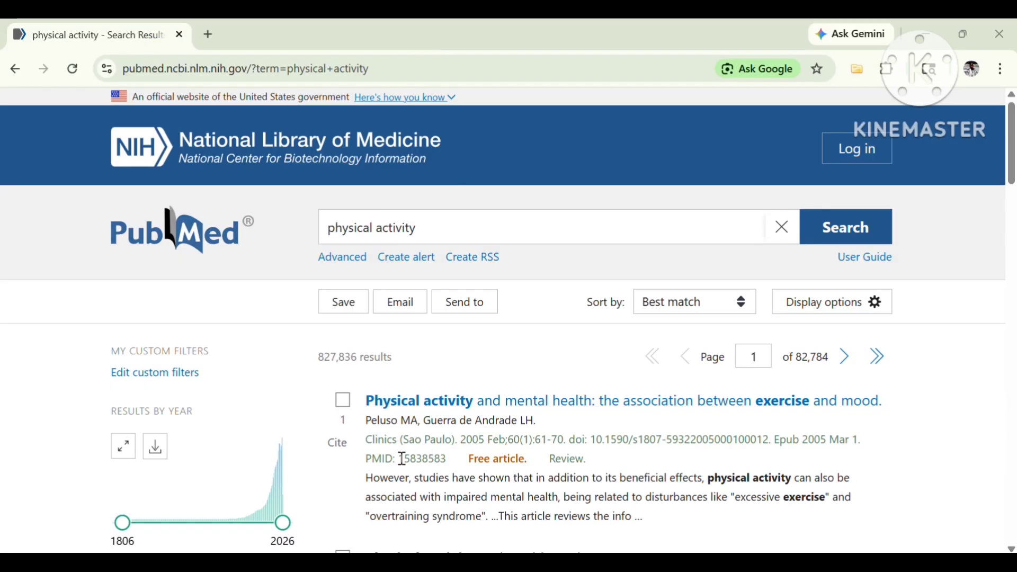
pyautogui.moveTo(400, 458); pyautogui.dragTo(446, 460)
pyautogui.hotkey('ctrl', 'c')
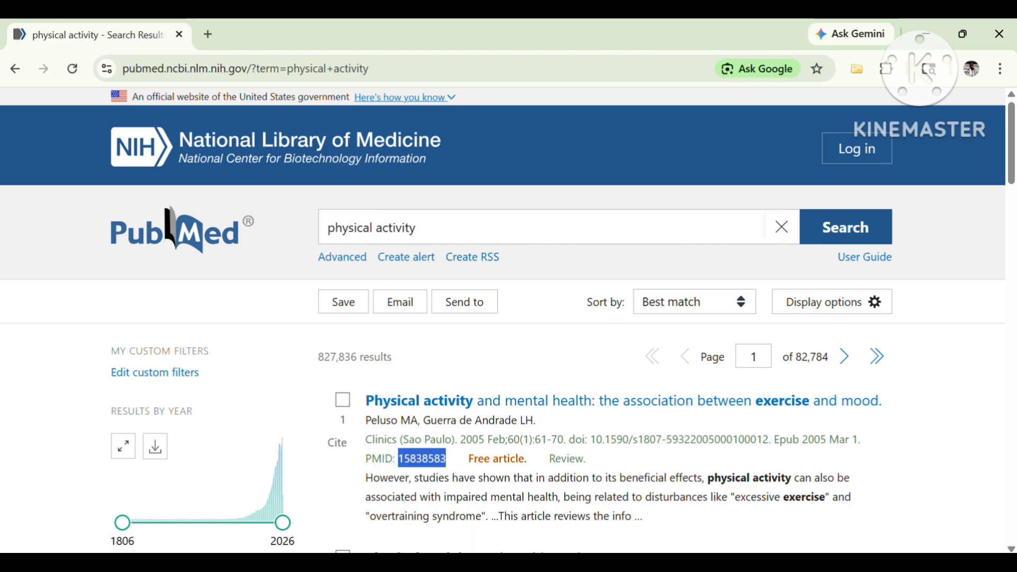
pyautogui.hotkey('alt', 'Tab')
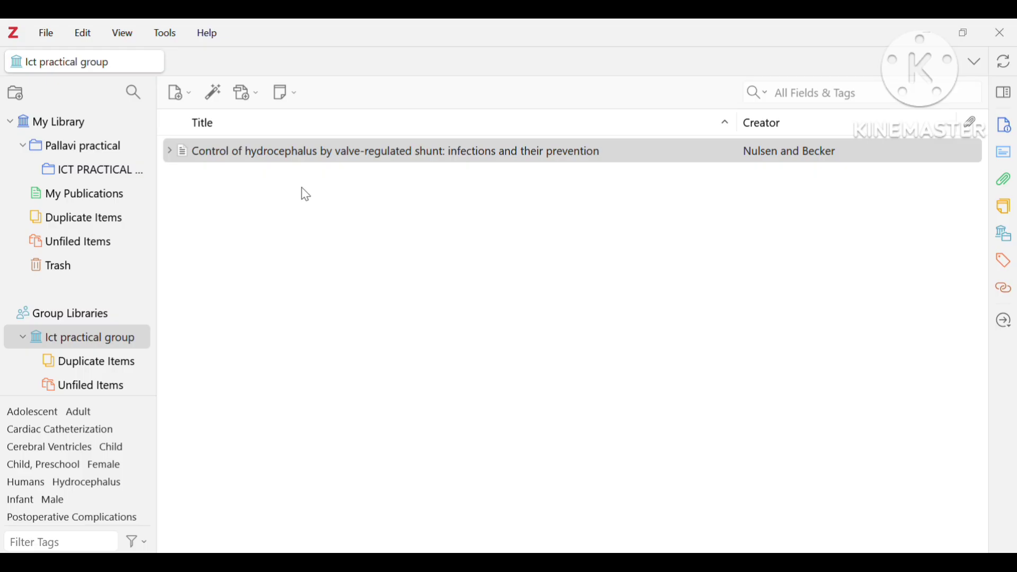
pyautogui.click(214, 93)
pyautogui.hotkey('ctrl', 'v')
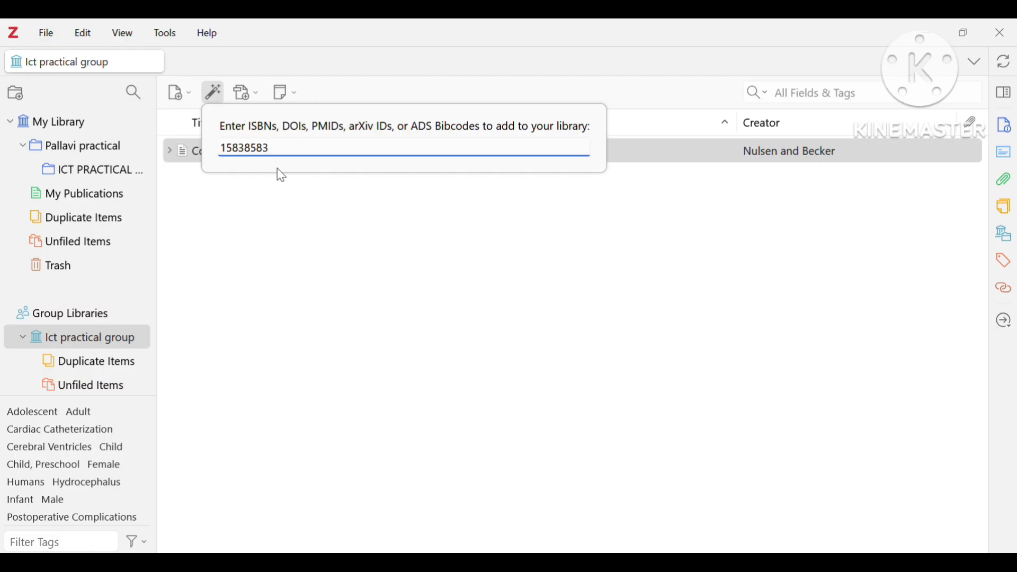
pyautogui.press('Return')
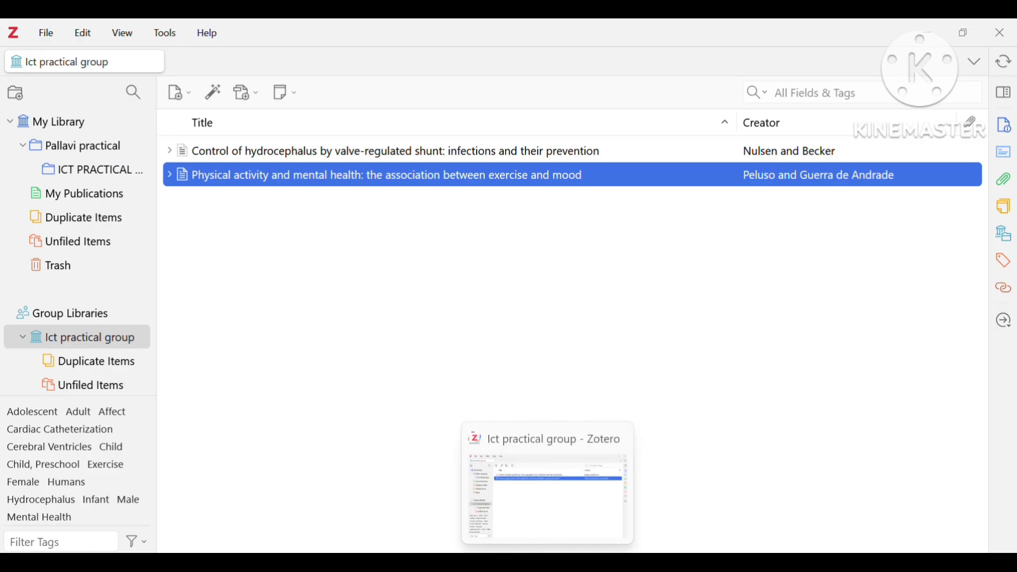
# Switch back to PubMed and view the full record of "Physical activity and mental health: the association between exercise and mood".
pyautogui.click(619, 566)
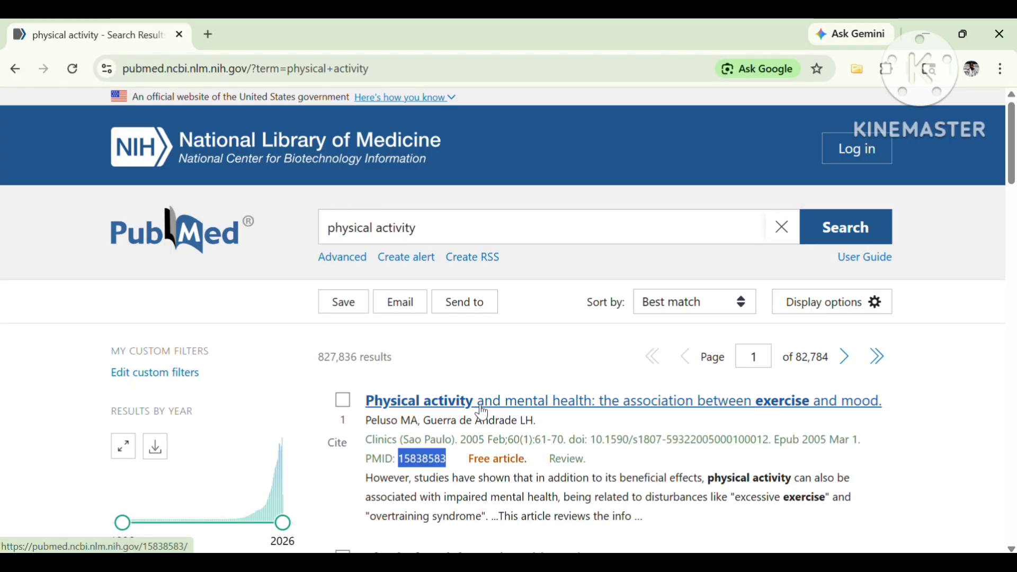
pyautogui.click(482, 402)
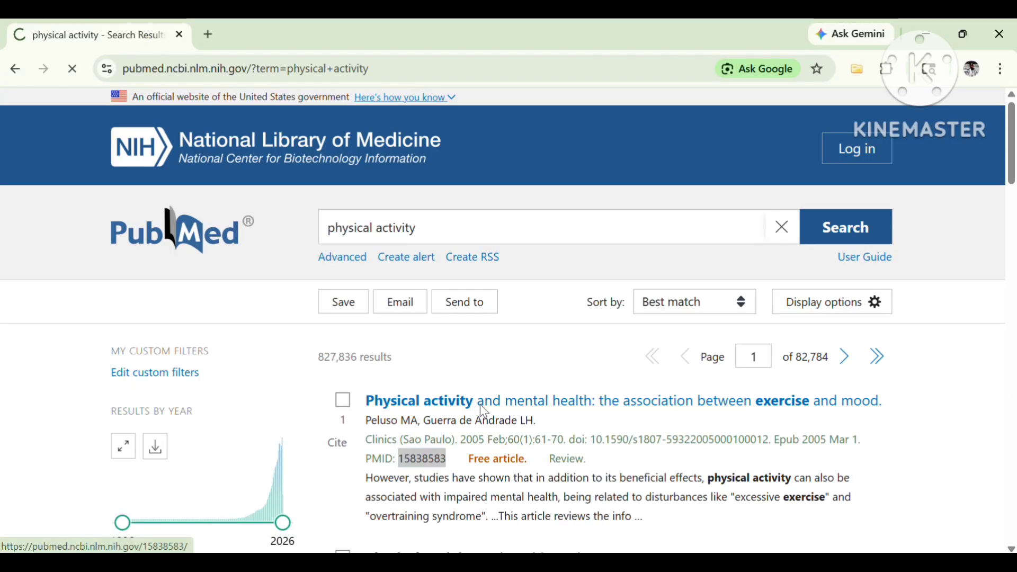
pyautogui.press('Down')
pyautogui.press('Down')
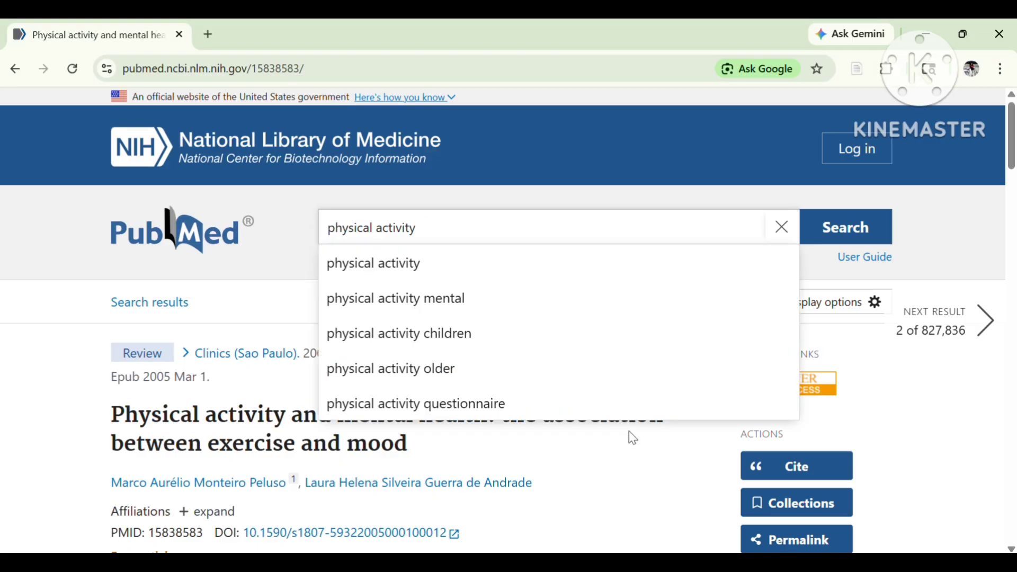
pyautogui.click(658, 415)
pyautogui.scroll(-5, 996, 178)
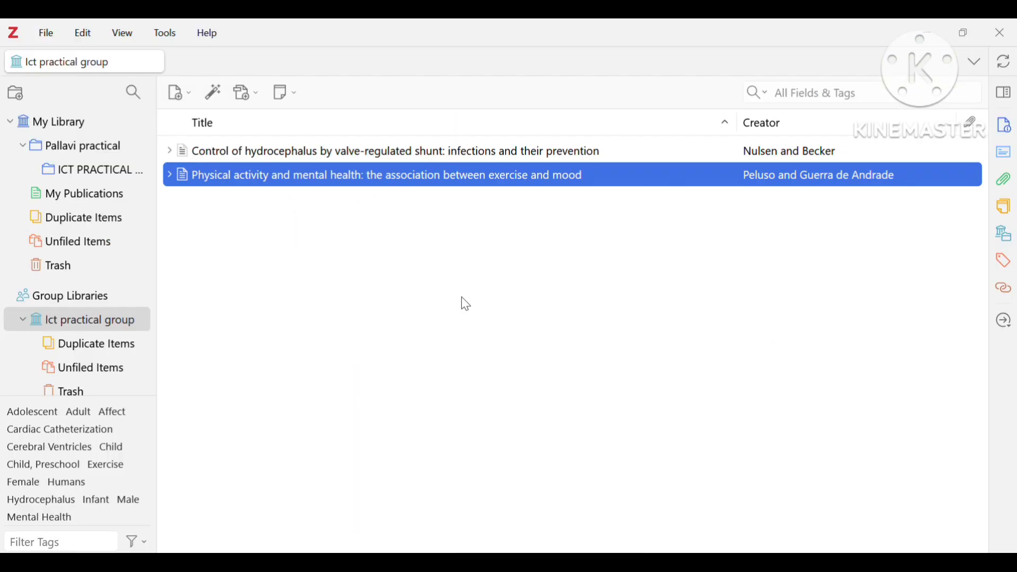
# In the Zotero desktop app, review the added article's bibliographic info, abstract, attachment, notes, collections and tags.
pyautogui.click(1004, 126)
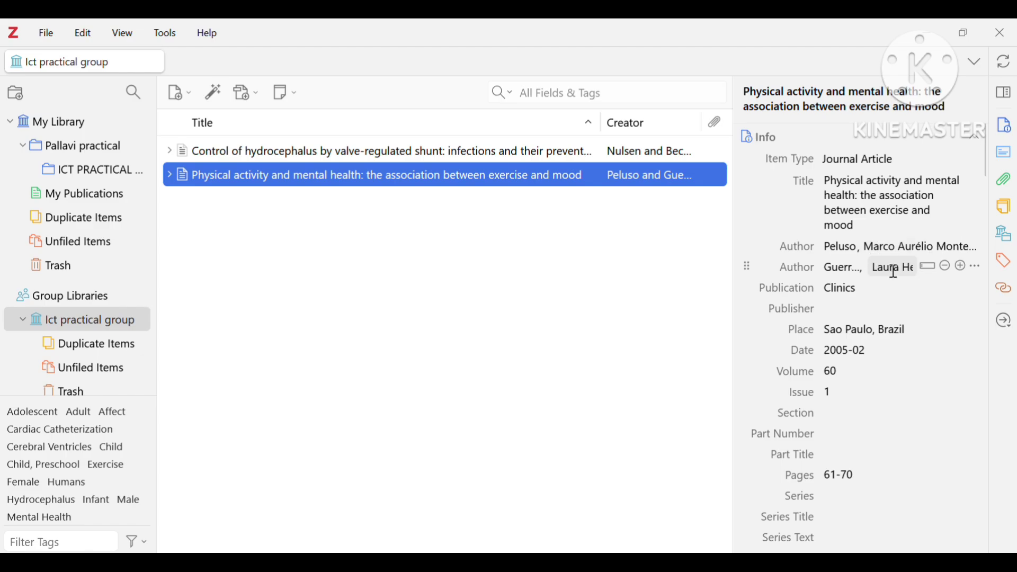
pyautogui.moveTo(984, 161); pyautogui.dragTo(986, 237)
pyautogui.scroll(-5, 987, 234)
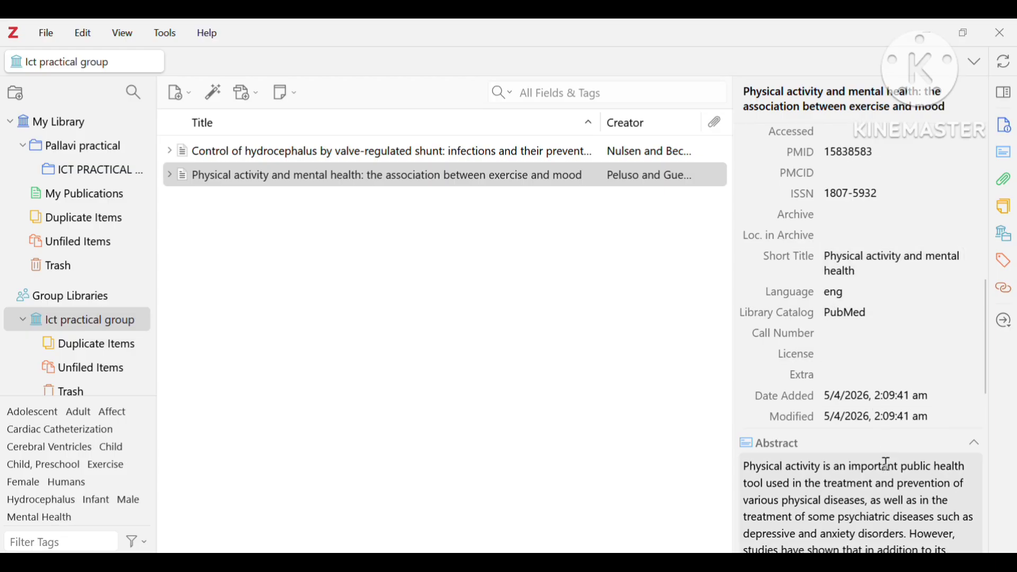
pyautogui.scroll(-5, 892, 458)
pyautogui.scroll(-3, 891, 466)
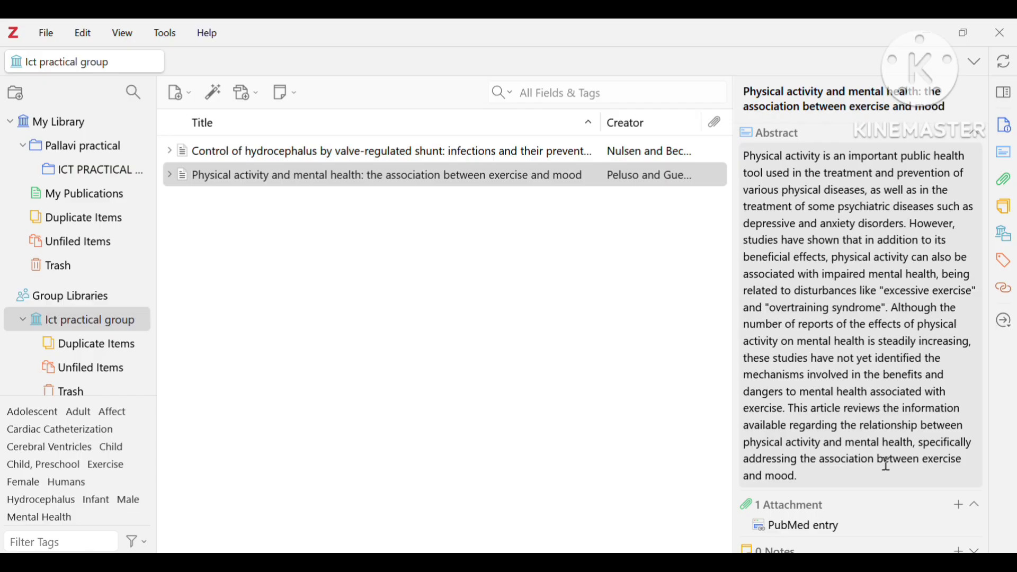
pyautogui.scroll(-3, 891, 510)
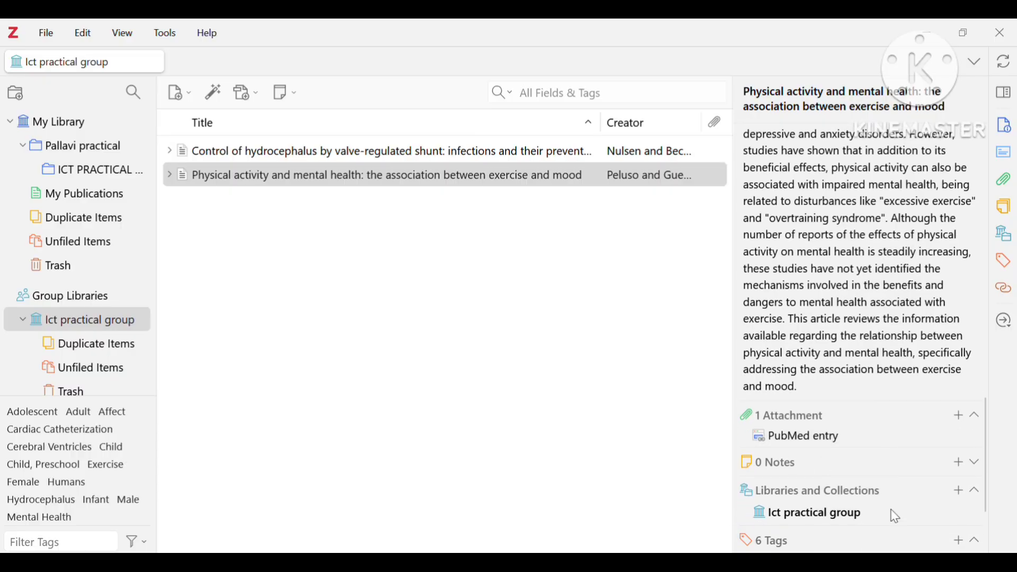
pyautogui.scroll(-2, 895, 512)
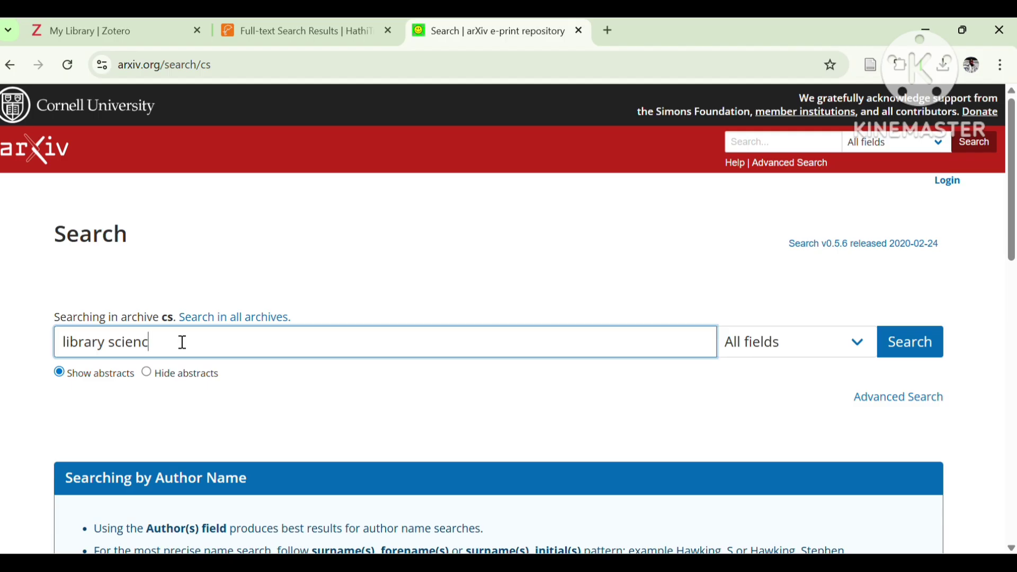
# Search arXiv's cs archive for library science and open the first paper, "Before and After ChatGPT: Revisiting AI-Based Dialogue Systems for Emotional Support".
pyautogui.write('e')
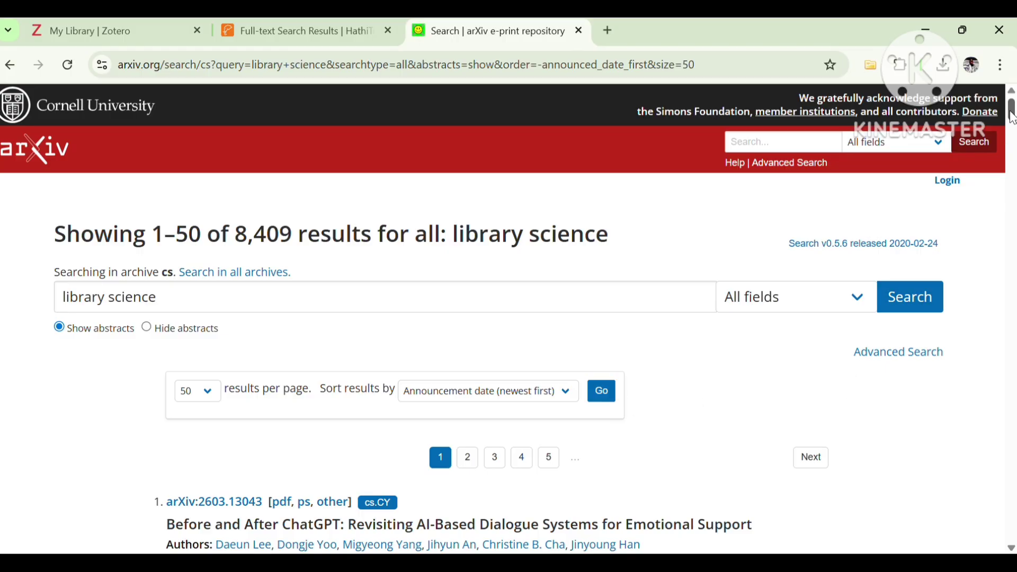
pyautogui.moveTo(1009, 112); pyautogui.dragTo(1011, 127)
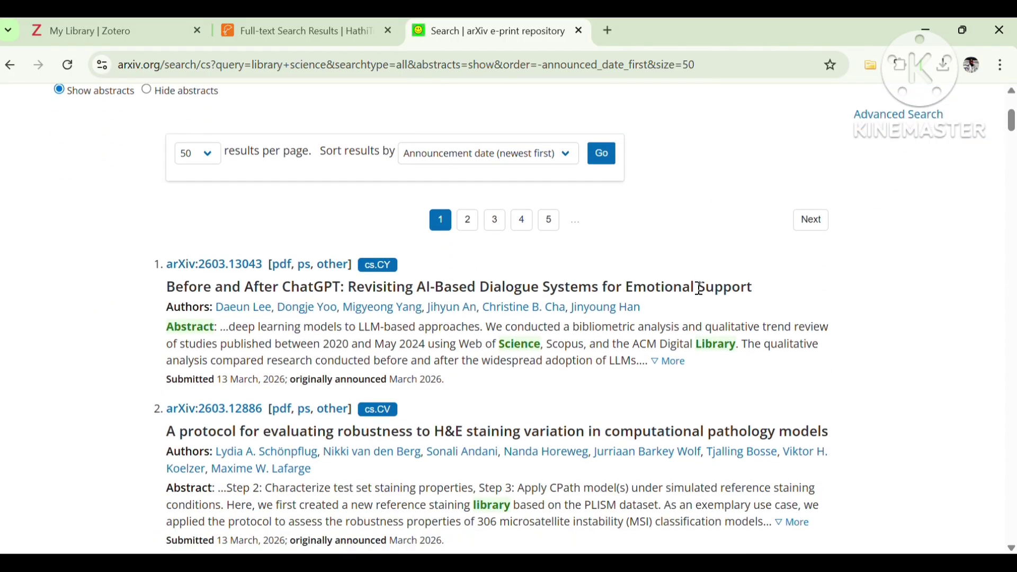
pyautogui.click(224, 265)
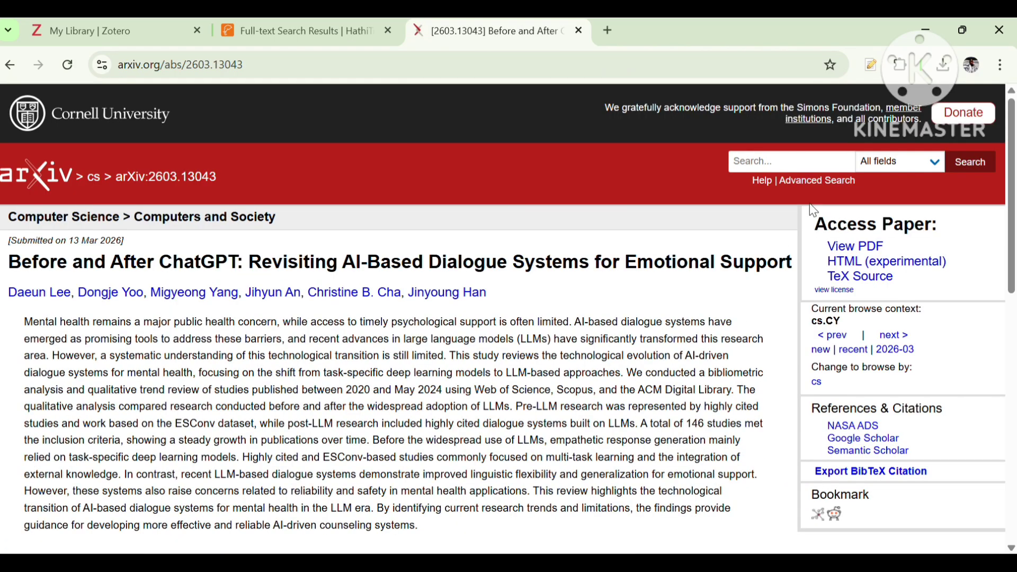
# Save the arXiv paper with the Zotero Connector, accepting the default permissions for its access to the zotero.org account.
pyautogui.click(873, 69)
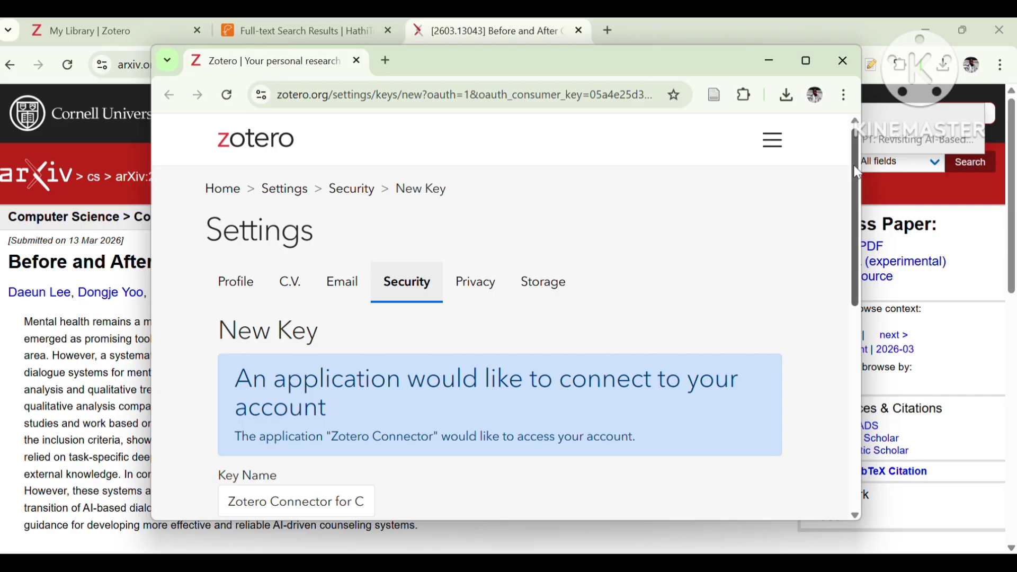
pyautogui.moveTo(857, 172); pyautogui.dragTo(851, 277)
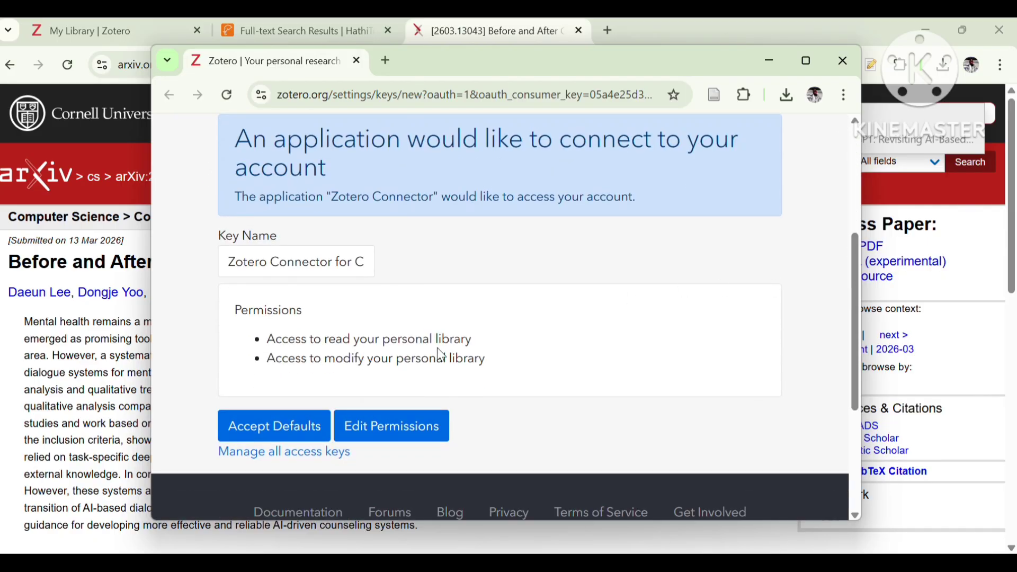
pyautogui.click(304, 435)
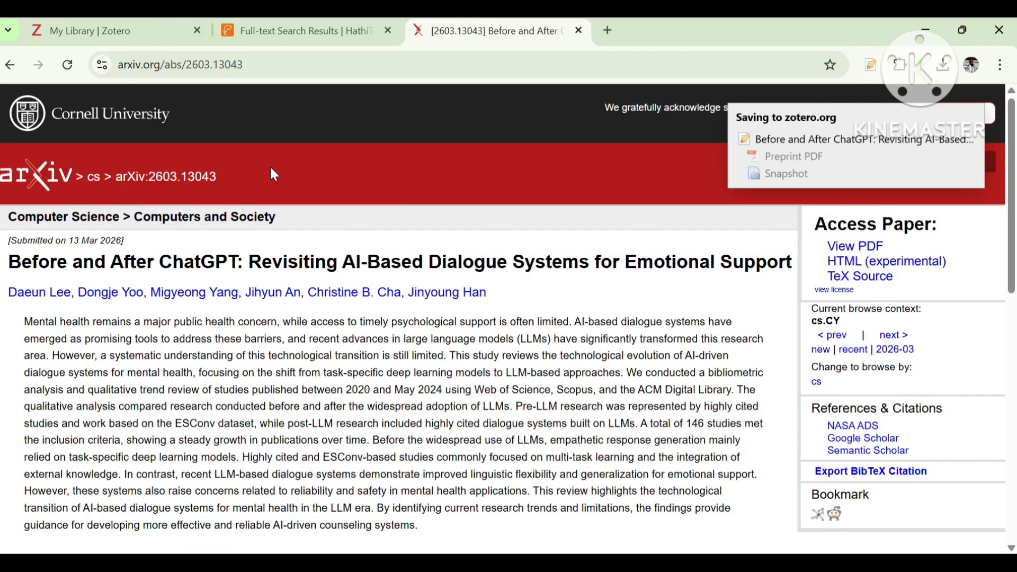
# Reload My Library on zotero.org and select the saved "Before and After ChatGPT" preprint.
pyautogui.click(148, 49)
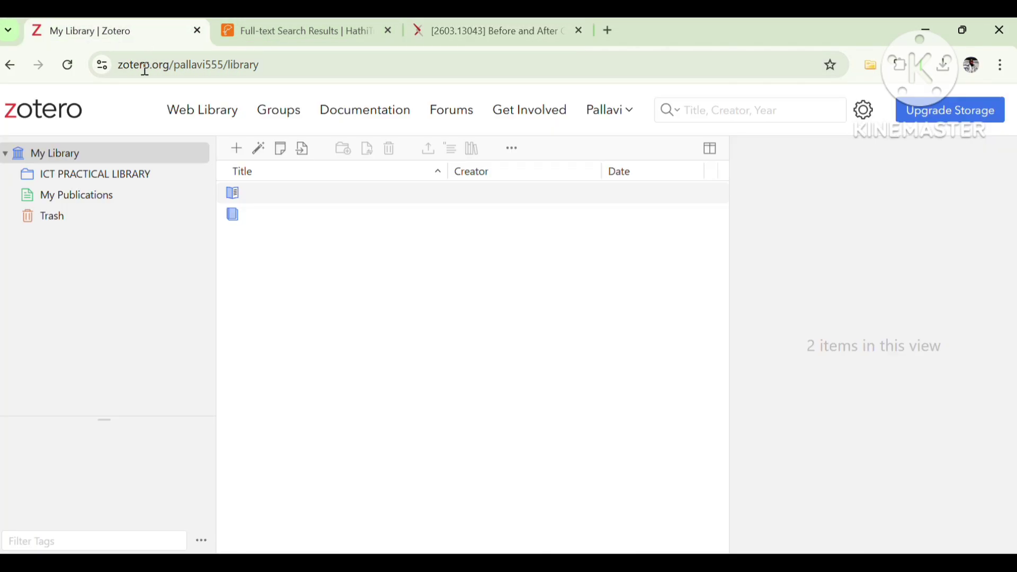
pyautogui.click(67, 65)
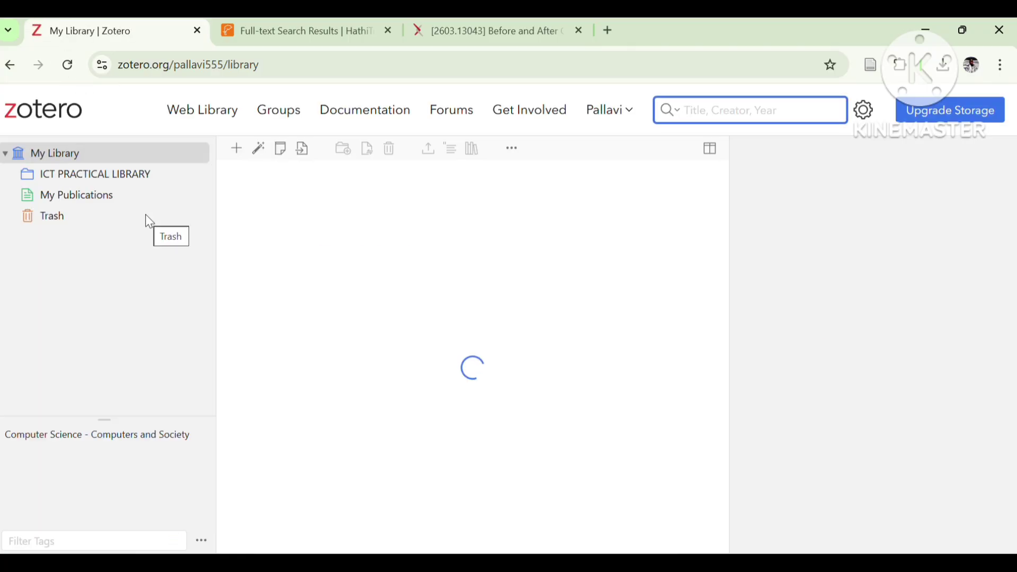
pyautogui.click(316, 237)
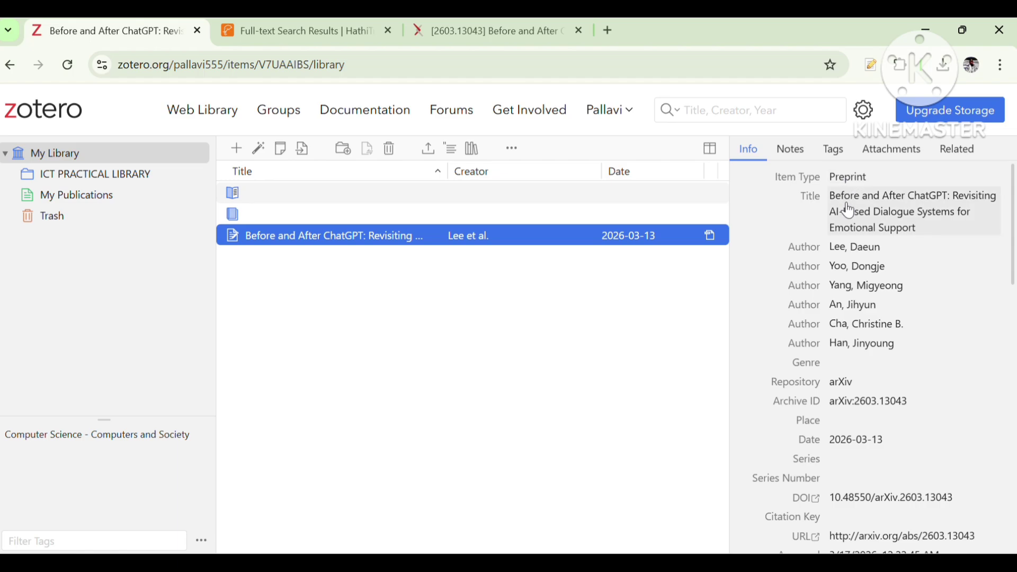
# Review the saved preprint's bibliographic info, notes and tags in the web library.
pyautogui.click(733, 247)
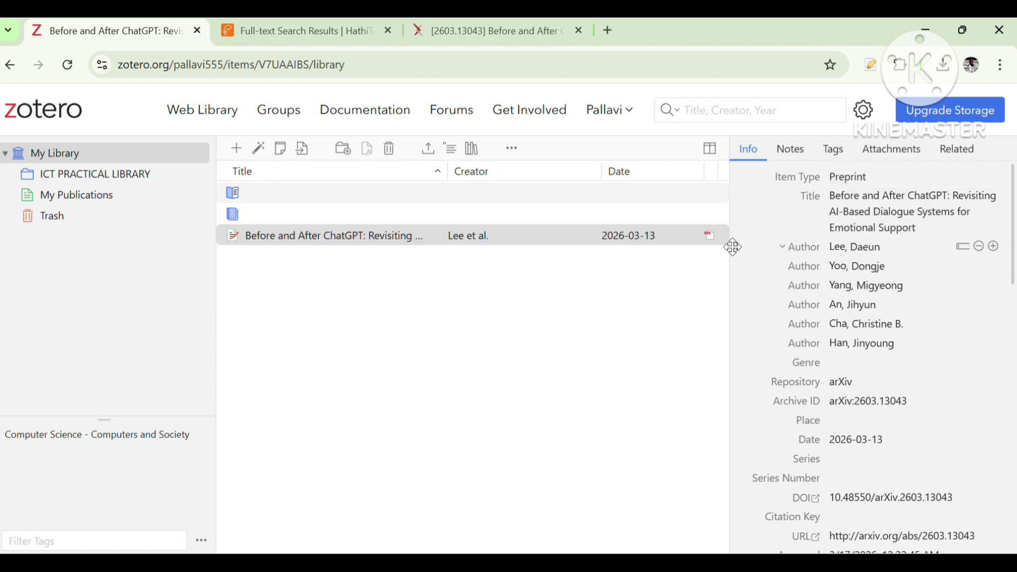
pyautogui.click(706, 250)
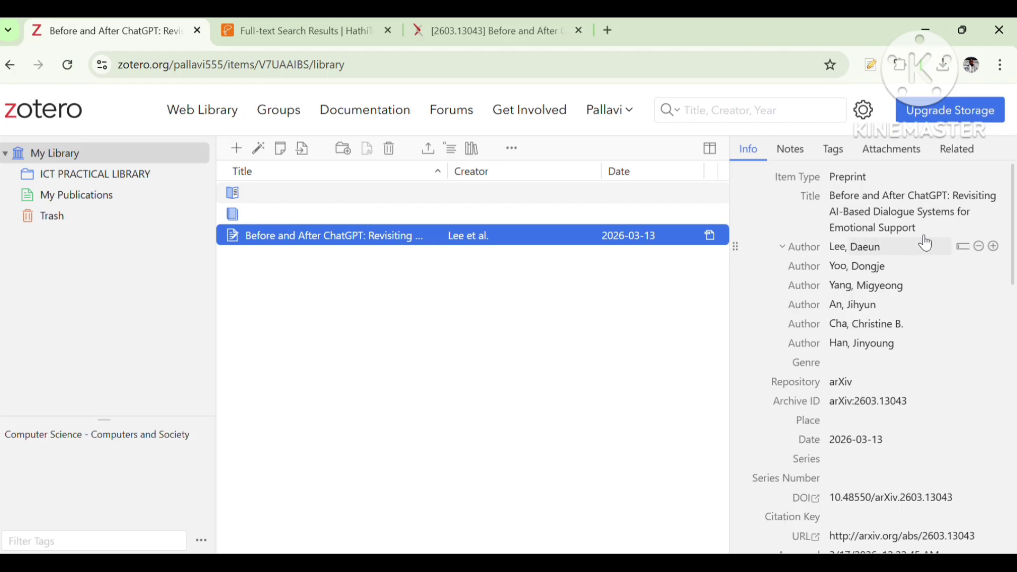
pyautogui.moveTo(1011, 200)
pyautogui.mouseDown()
pyautogui.moveTo(999, 473)
pyautogui.moveTo(1008, 196)
pyautogui.mouseUp()
pyautogui.click(788, 152)
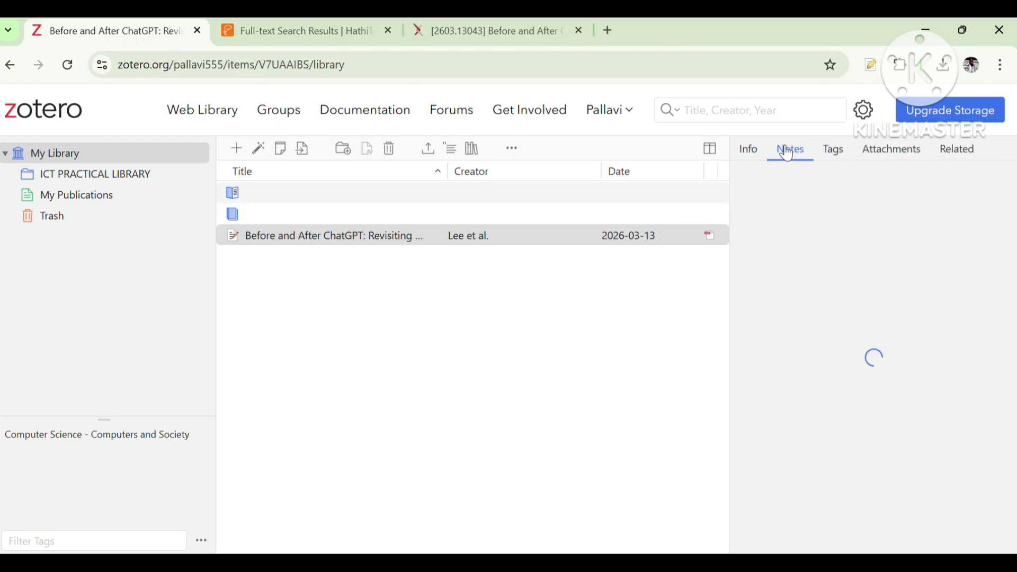
pyautogui.click(835, 151)
pyautogui.click(751, 208)
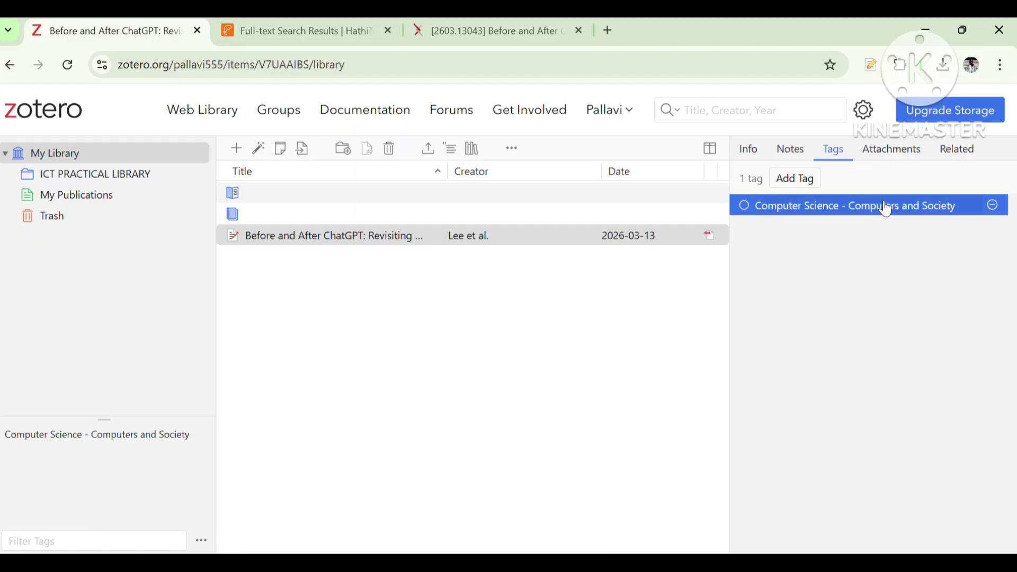
# Examine the preprint's Preprint PDF and Snapshot attachments, check its related items, and return to its bibliographic info.
pyautogui.click(893, 152)
pyautogui.click(799, 209)
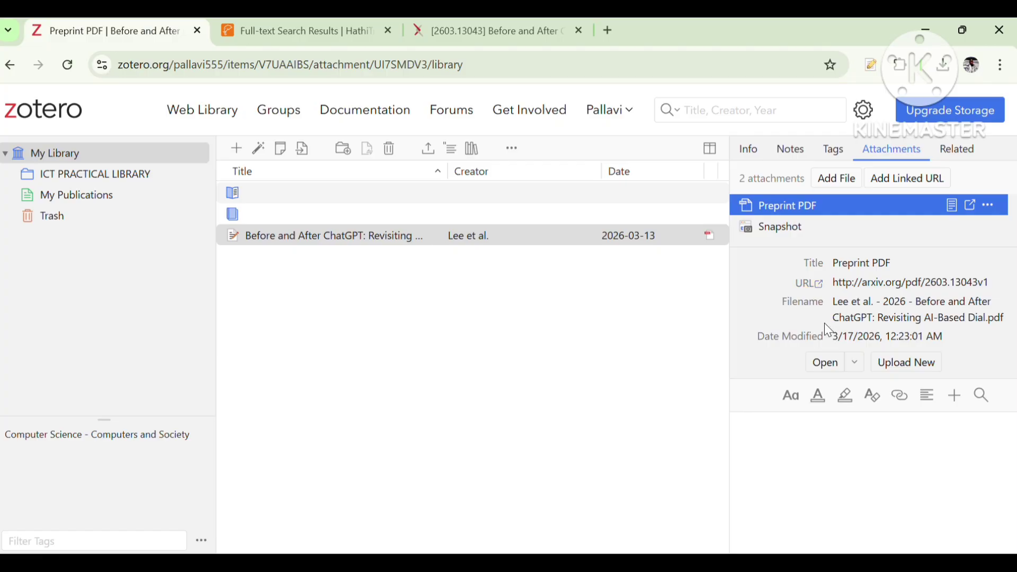
pyautogui.click(799, 229)
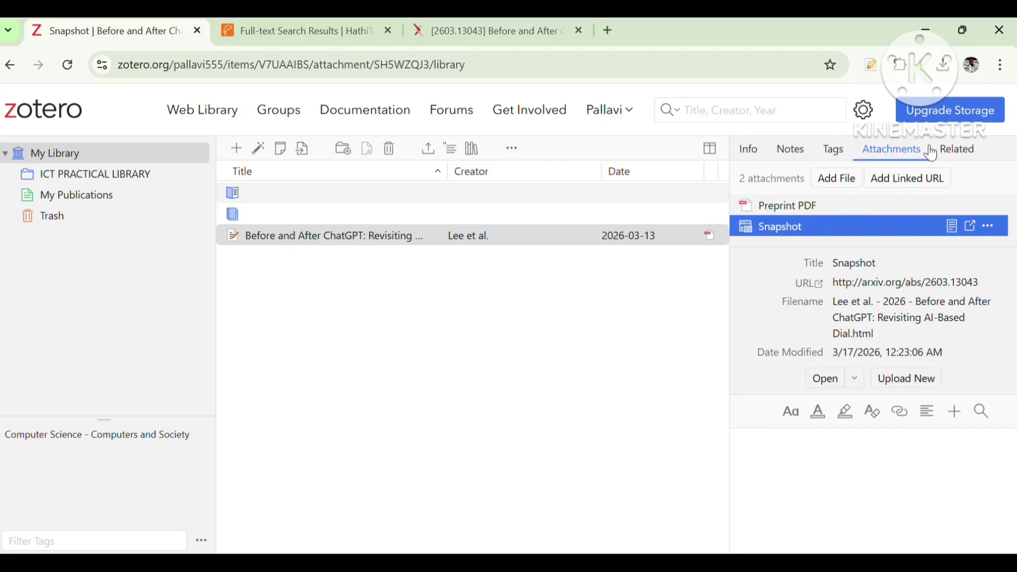
pyautogui.click(956, 151)
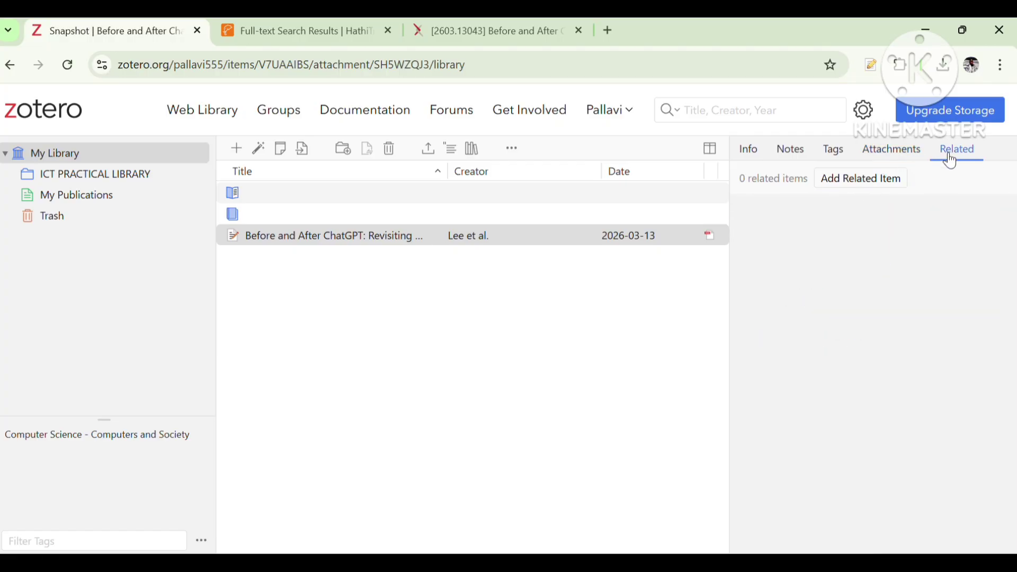
pyautogui.click(791, 154)
pyautogui.click(760, 157)
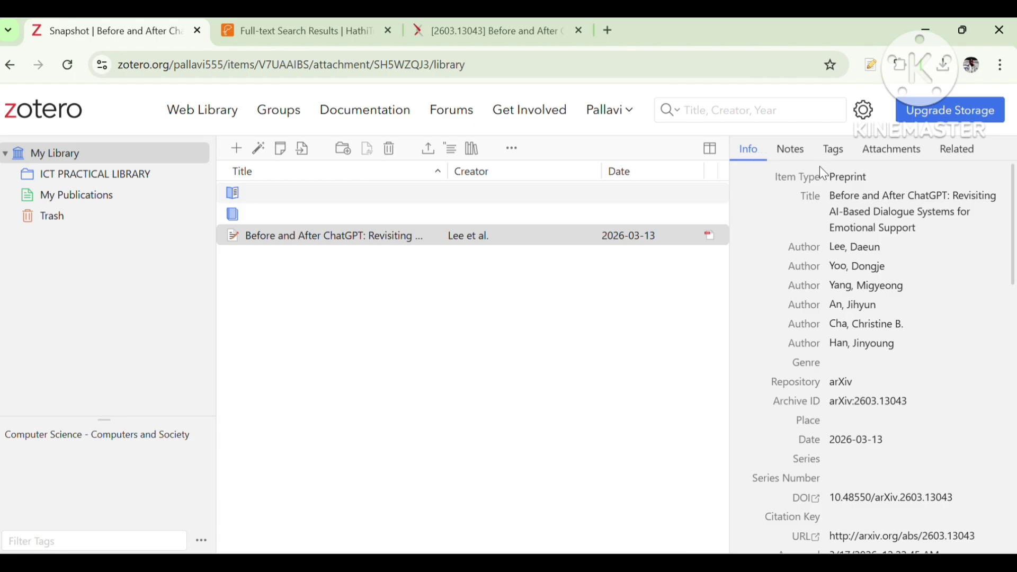
pyautogui.click(700, 288)
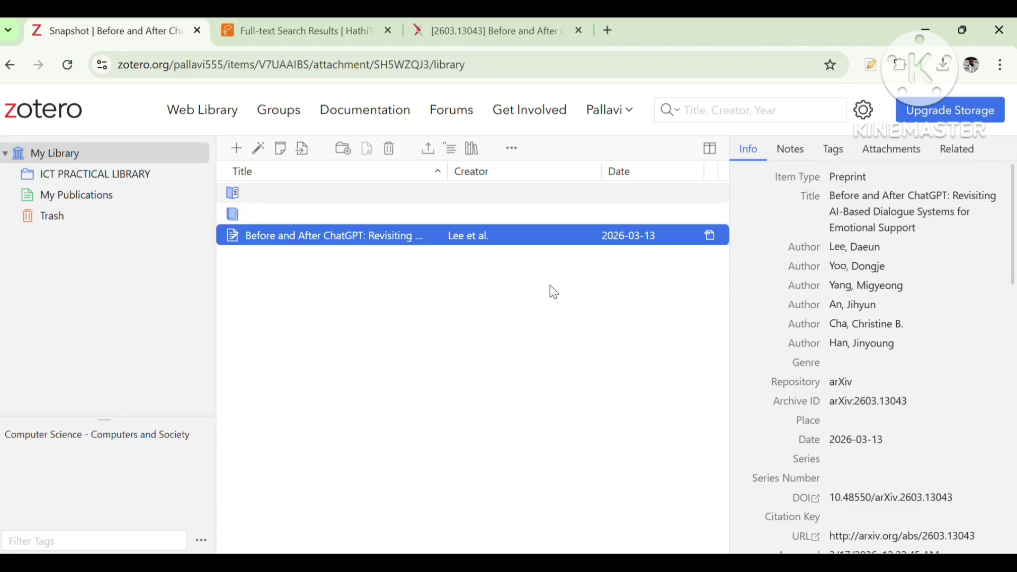
# Save the science.org home page with the Zotero Connector and switch to the Zotero desktop app.
pyautogui.click(354, 25)
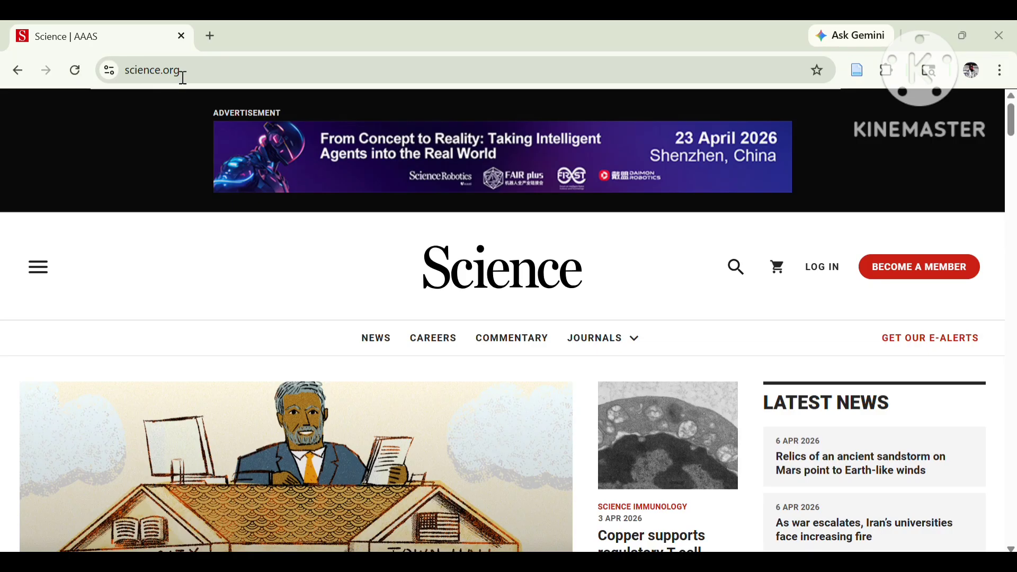
pyautogui.click(857, 72)
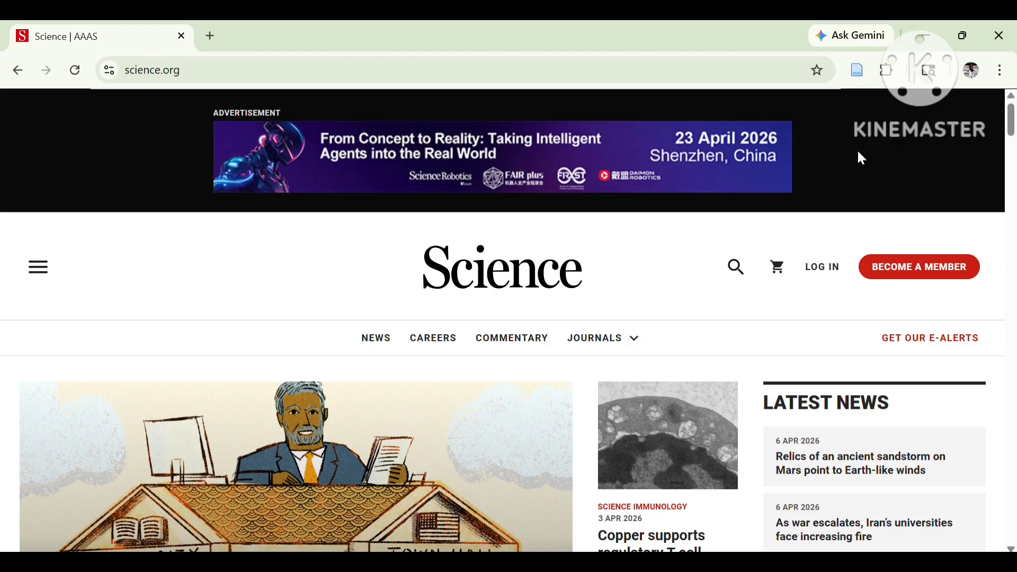
pyautogui.click(624, 561)
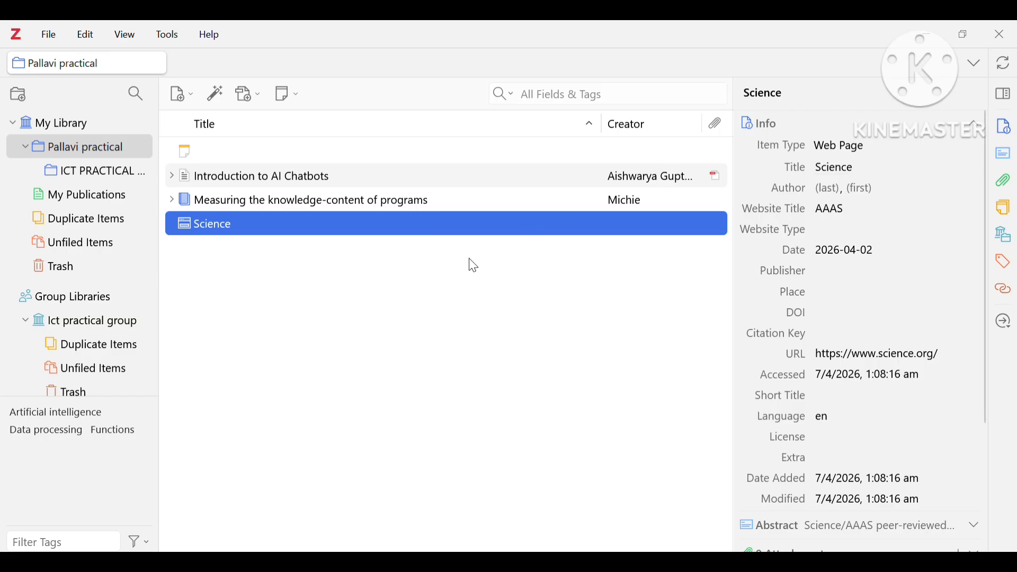
# Compare the URL stored in the saved Science web page item with the address of the science.org page in the browser.
pyautogui.moveTo(983, 144); pyautogui.dragTo(983, 208)
pyautogui.doubleClick(895, 274)
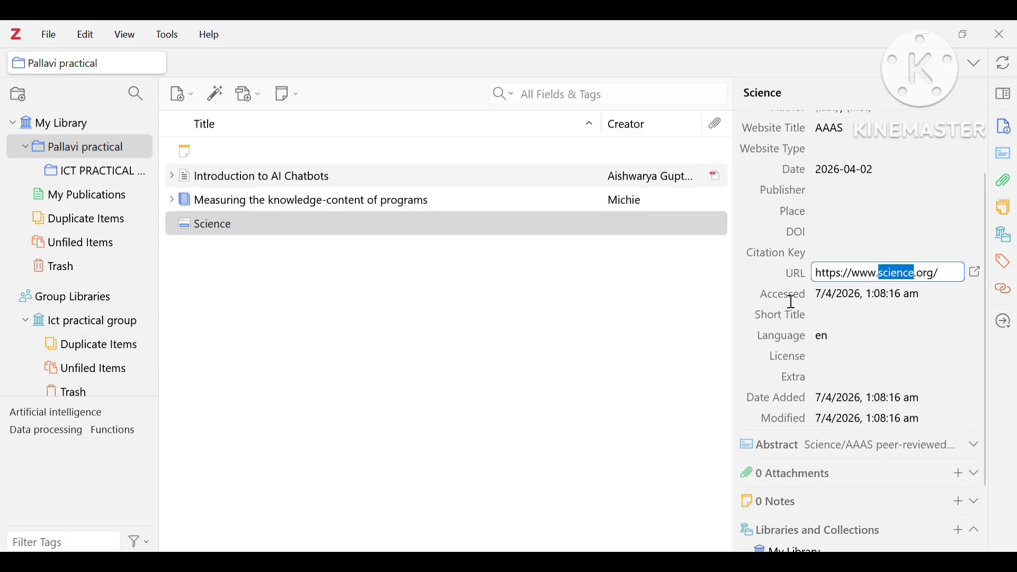
pyautogui.moveTo(824, 274); pyautogui.dragTo(933, 274)
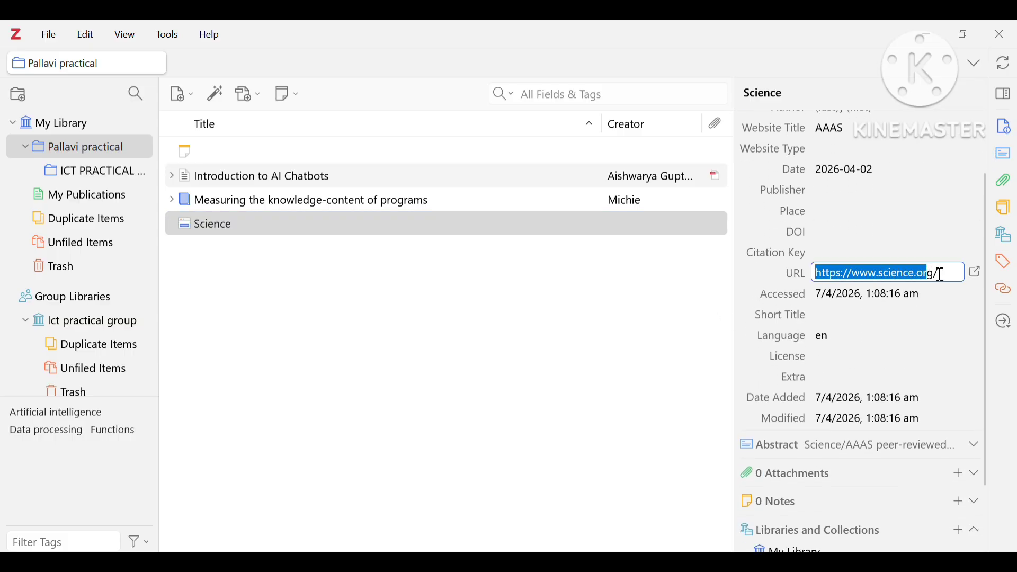
pyautogui.click(936, 273)
pyautogui.hotkey('alt', 'Tab')
pyautogui.click(158, 81)
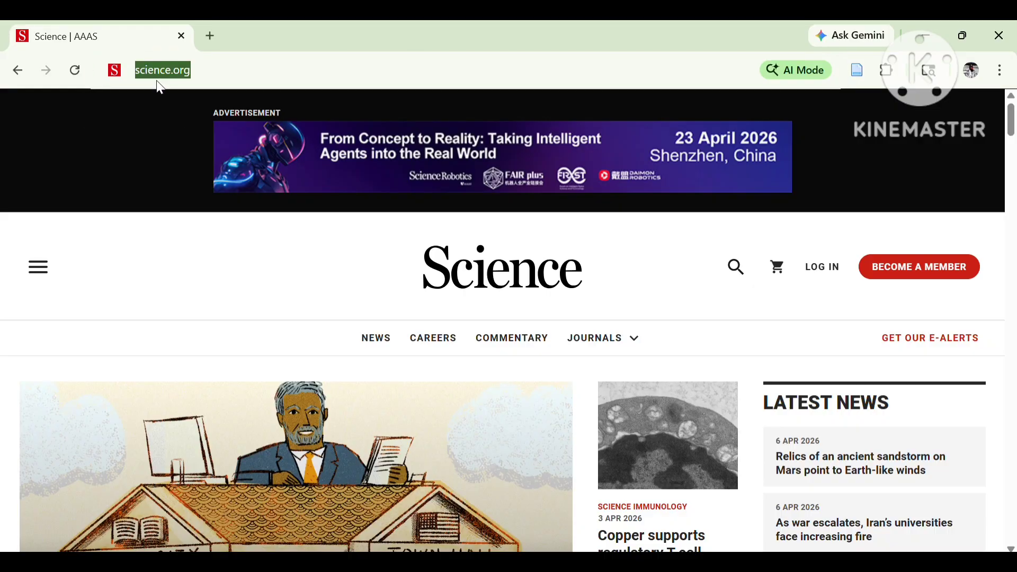
pyautogui.click(144, 283)
# Return to the Zotero desktop app and review the Science item's abstract and attachment.
pyautogui.hotkey('alt', 'Tab')
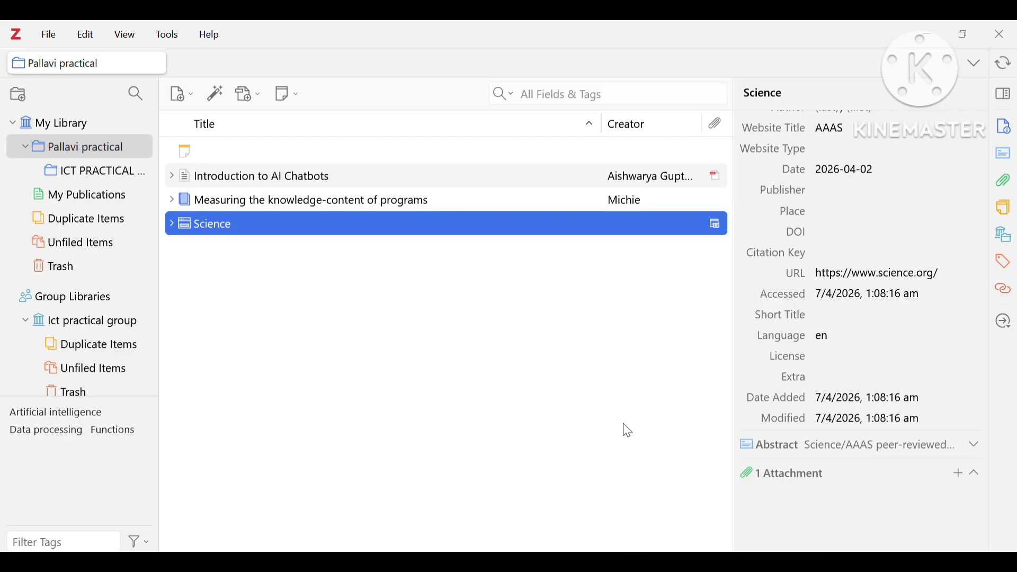
pyautogui.click(939, 442)
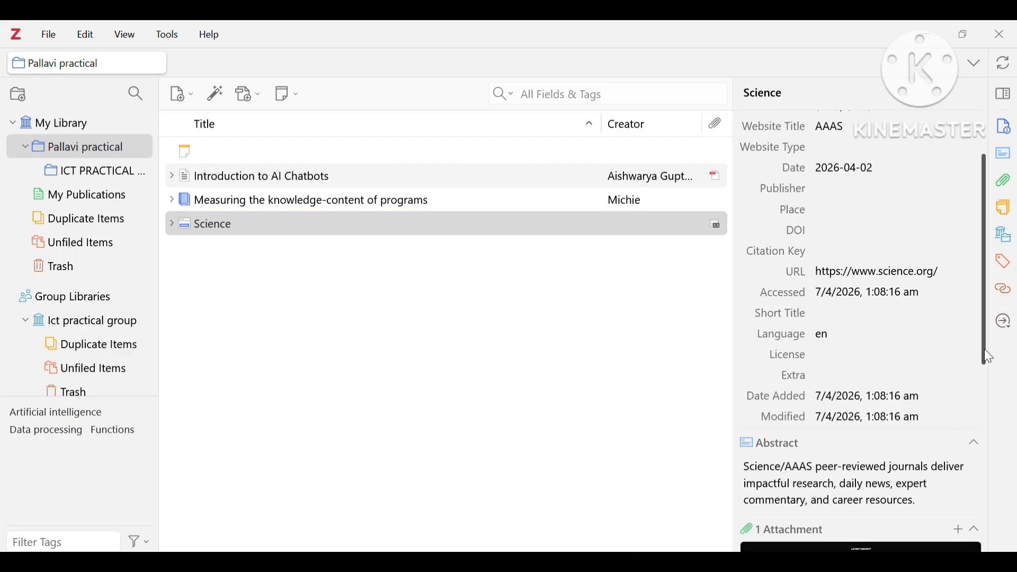
pyautogui.moveTo(984, 348); pyautogui.dragTo(982, 550)
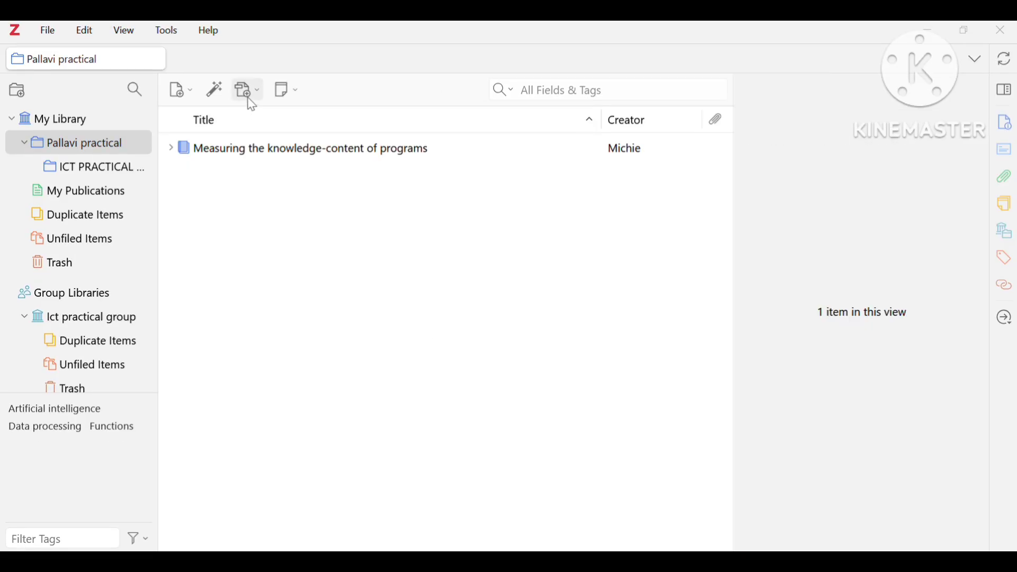
# Add the stored PDF file Introduction_to_AI_Chatbots from the Desktop to the practical collection.
pyautogui.click(248, 92)
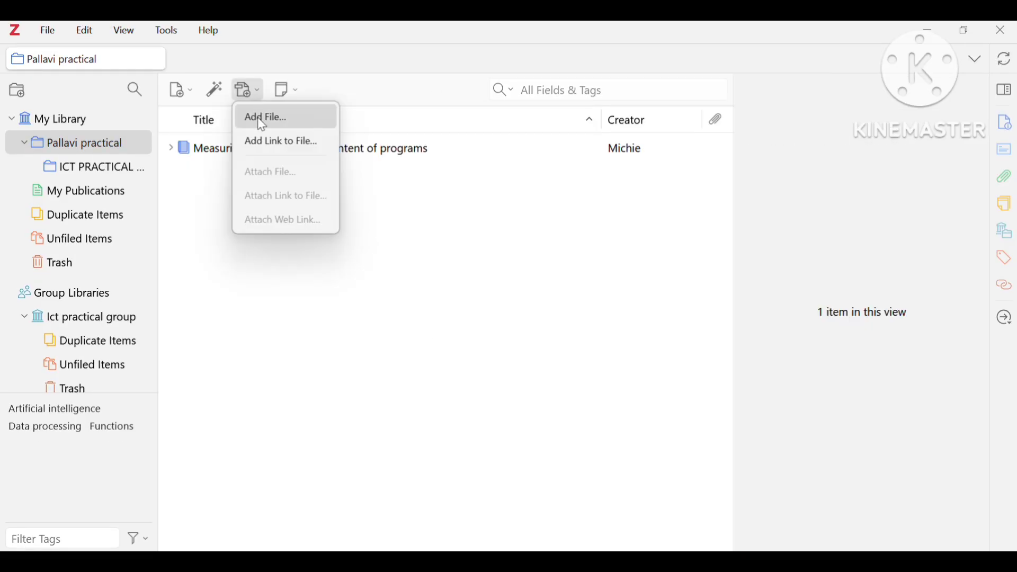
pyautogui.click(282, 122)
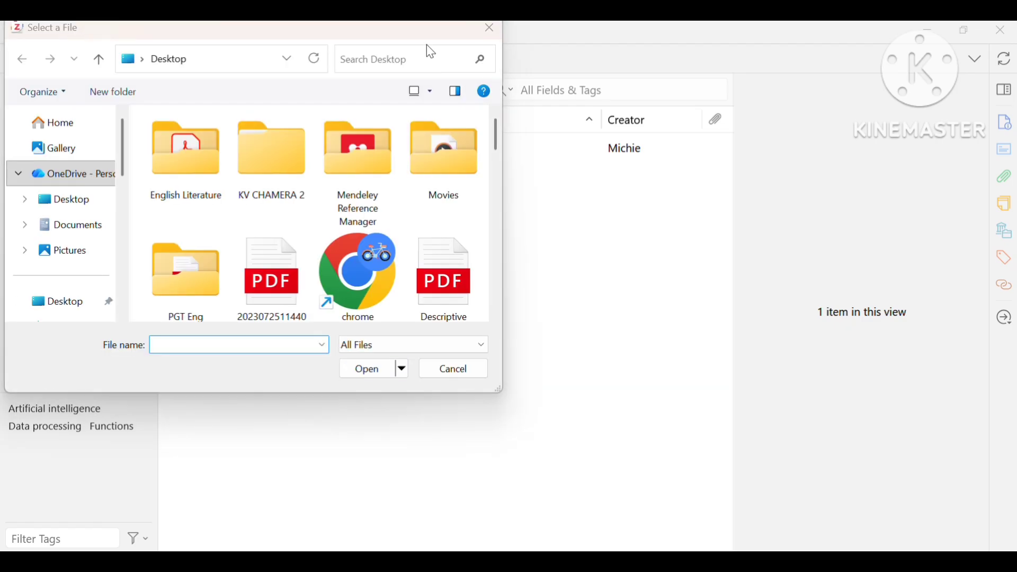
pyautogui.click(249, 183)
pyautogui.doubleClick(250, 183)
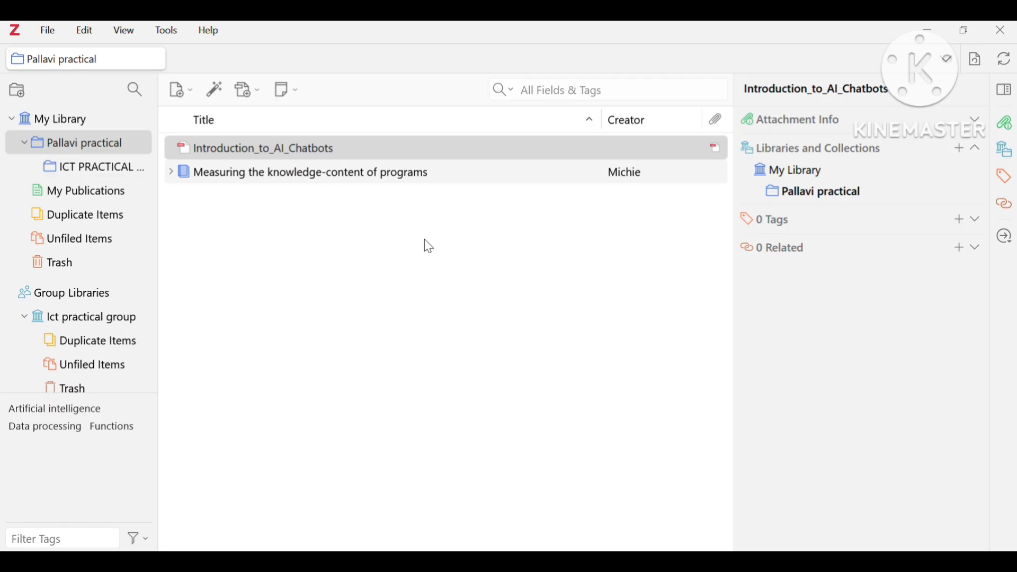
# Review the bibliographic info and PDF attachment of the "Introduction to AI Chatbots" article.
pyautogui.click(449, 152)
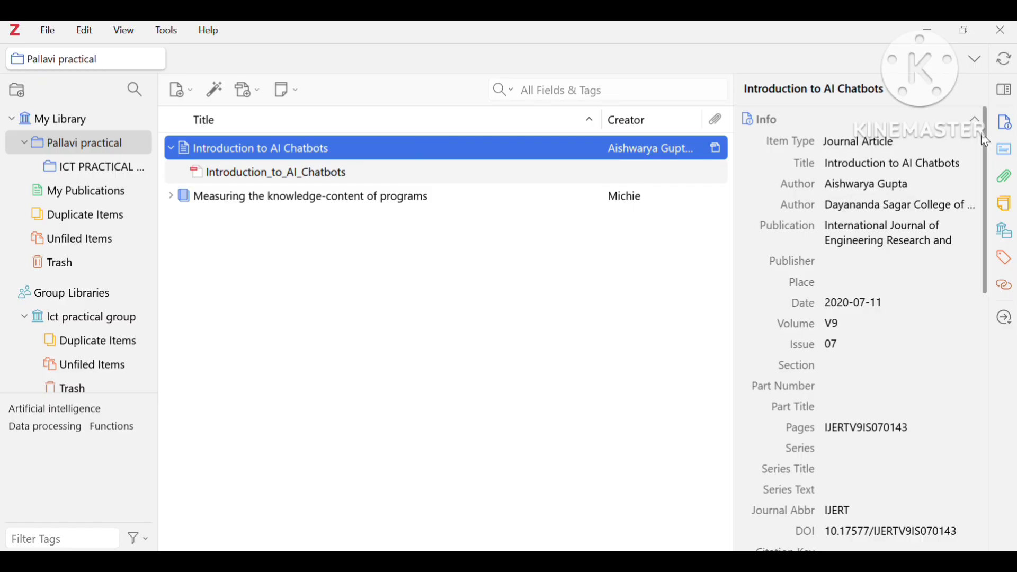
pyautogui.moveTo(986, 138); pyautogui.dragTo(995, 450)
pyautogui.scroll(5, 979, 448)
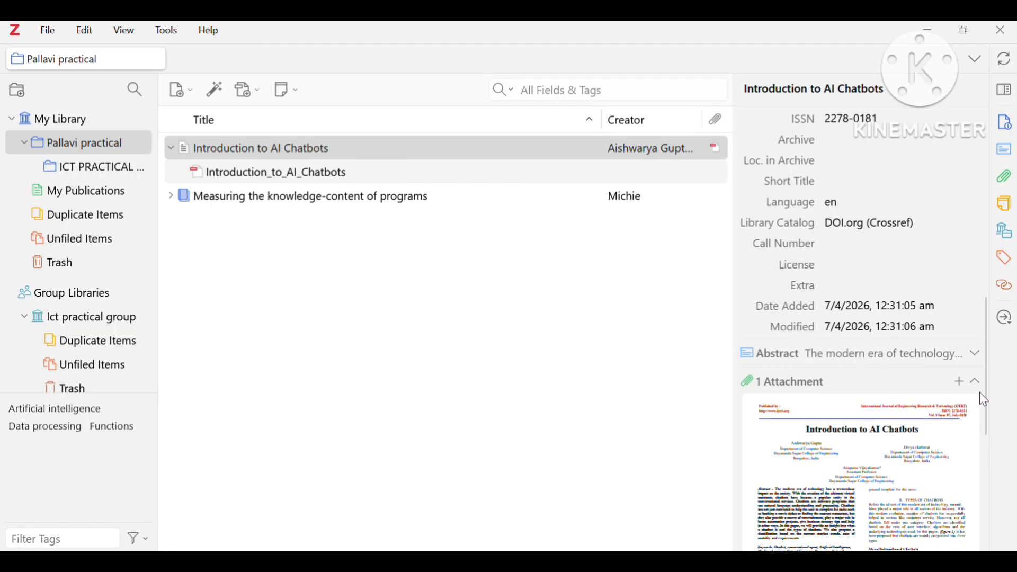
pyautogui.moveTo(988, 386); pyautogui.dragTo(985, 467)
pyautogui.moveTo(877, 456)
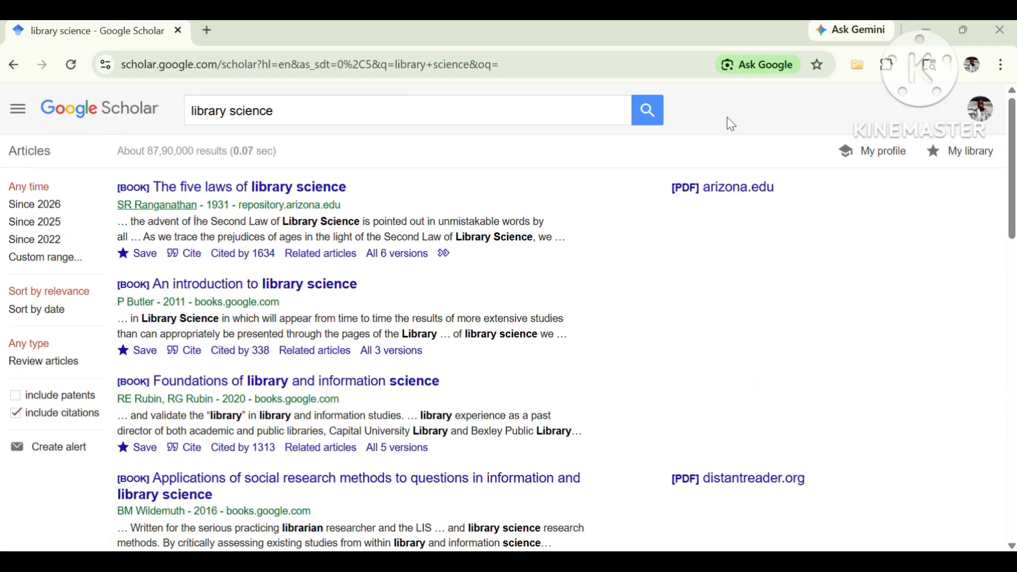
# Save the Google Scholar results on the five laws, foundations, data science perspective and Korean research trends to My Library with the Zotero Connector.
pyautogui.click(859, 77)
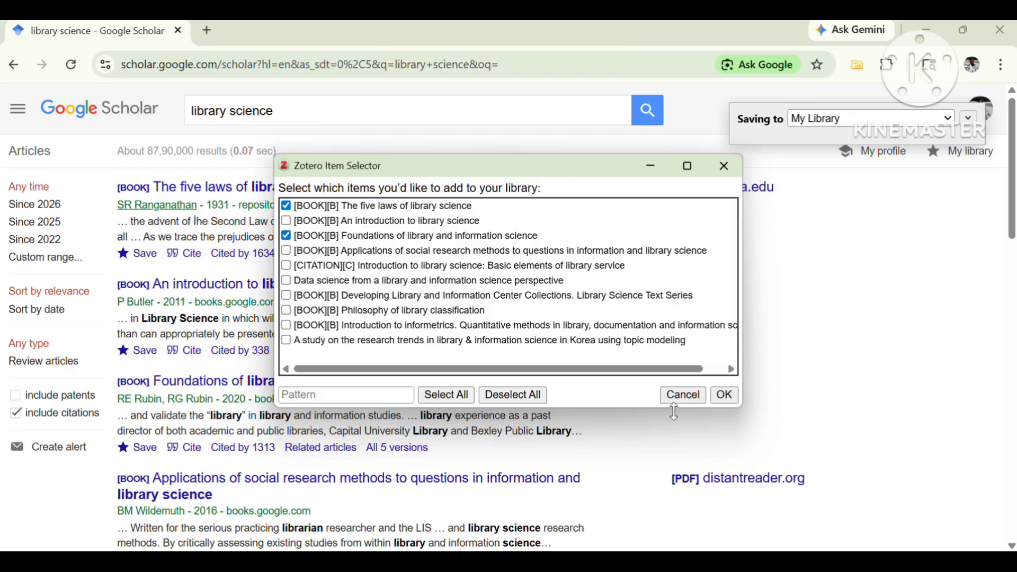
pyautogui.moveTo(673, 406); pyautogui.dragTo(695, 492)
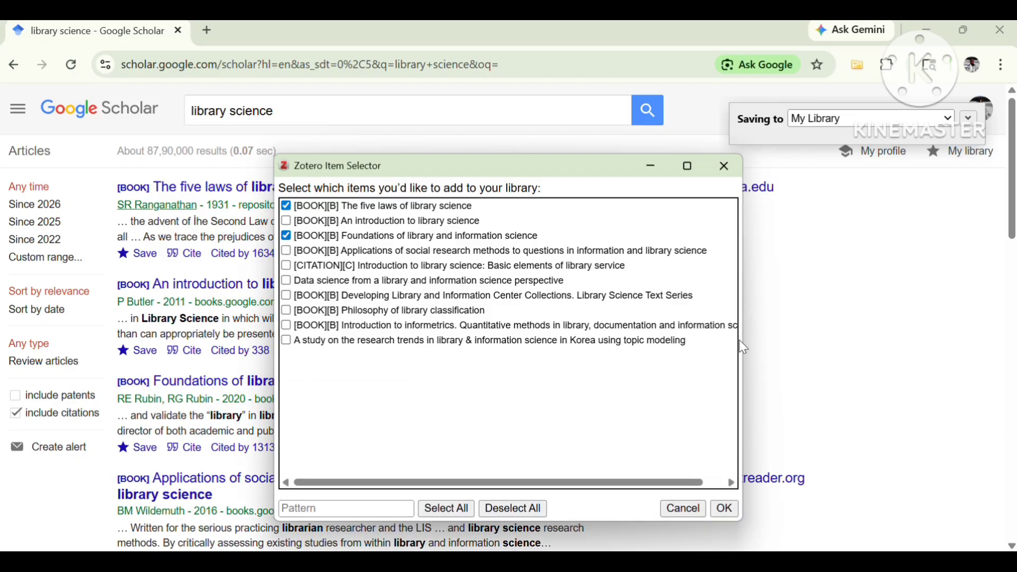
pyautogui.moveTo(748, 322); pyautogui.dragTo(908, 323)
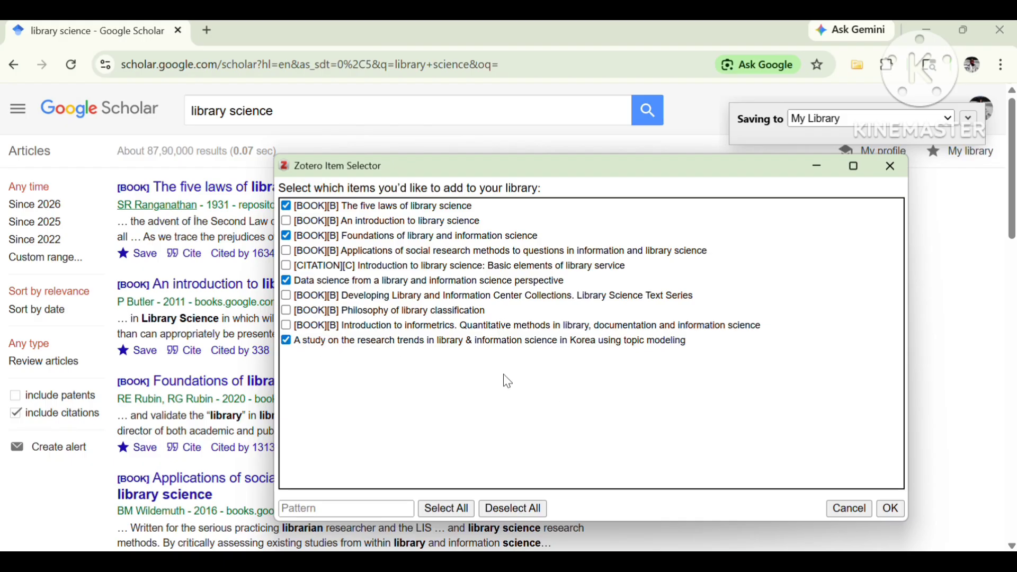
pyautogui.click(891, 509)
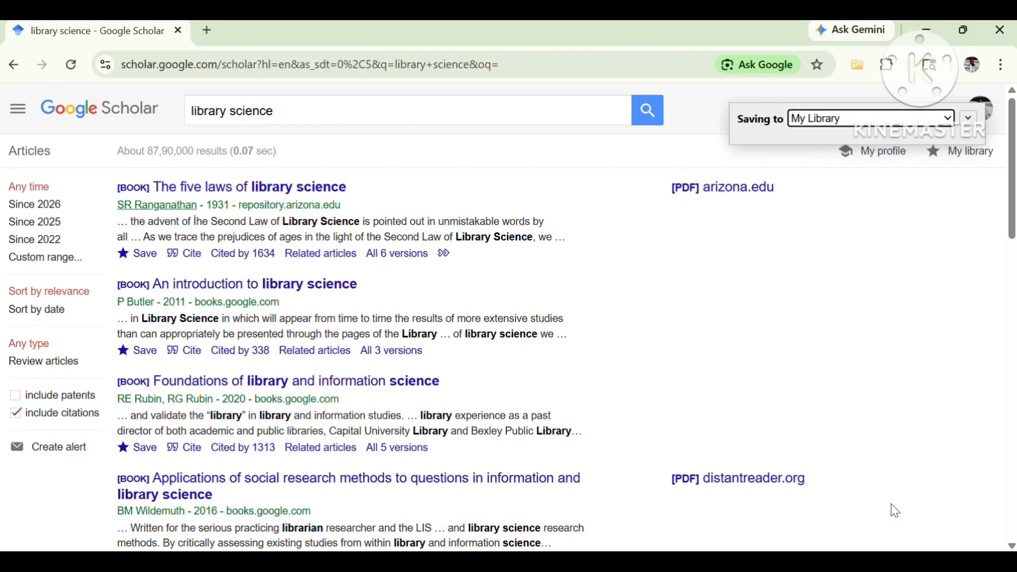
# Switch to the Zotero desktop app, sync the library and select the saved study on research trends in Korea.
pyautogui.click(618, 562)
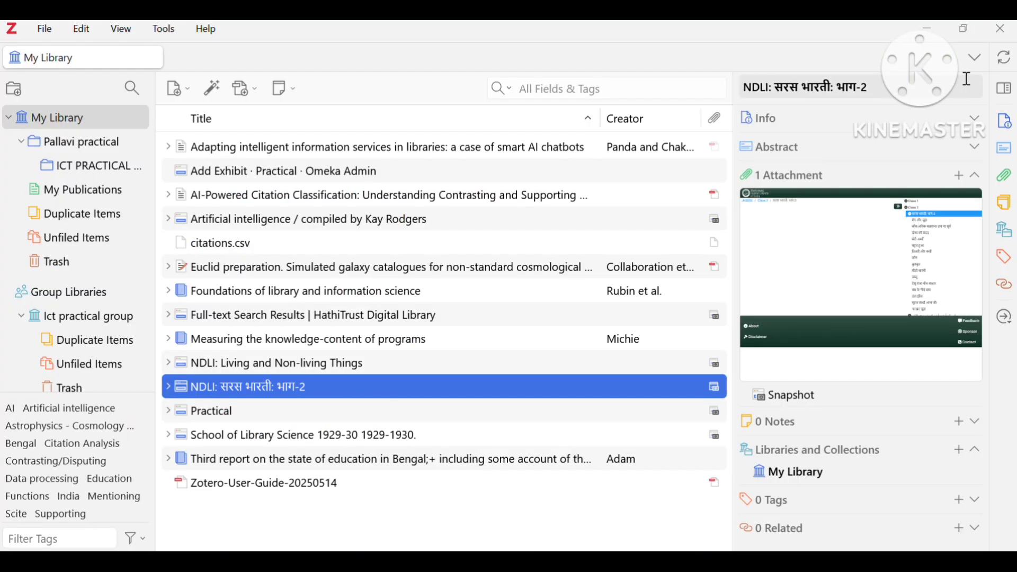
pyautogui.click(1003, 59)
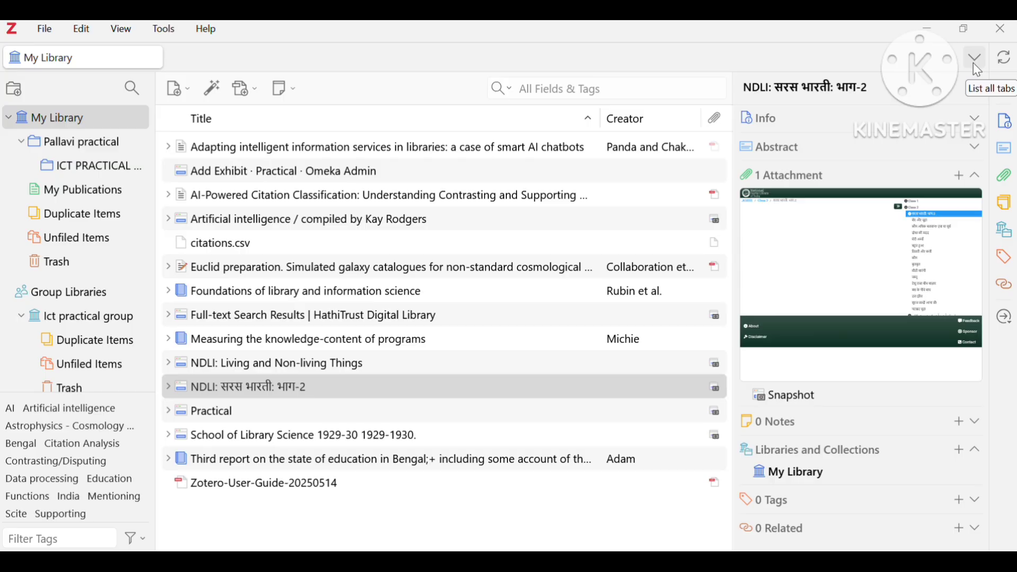
pyautogui.click(977, 68)
pyautogui.click(478, 150)
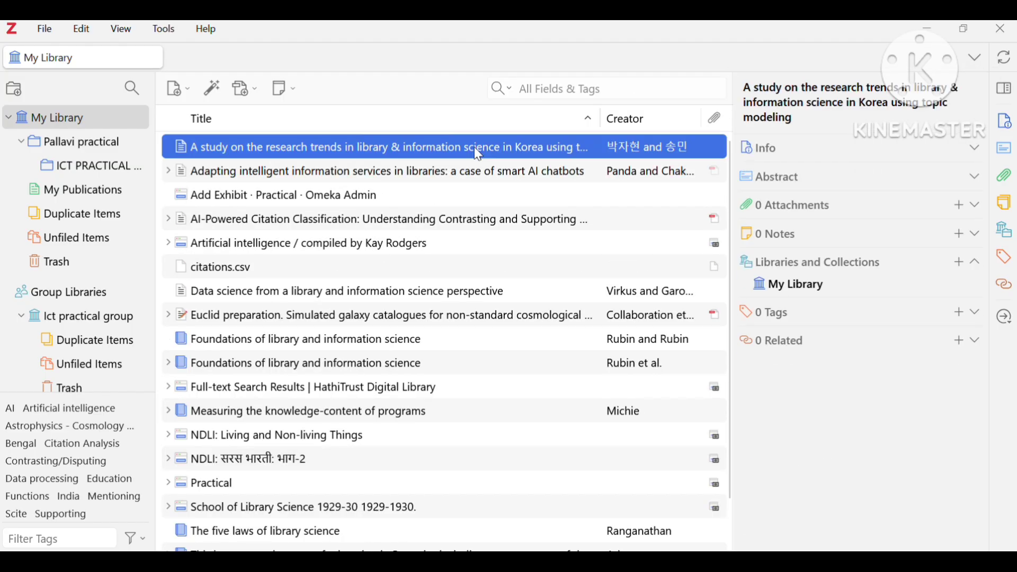
# Examine the Korean research trends study's bibliographic info, including its Library Catalog field.
pyautogui.click(568, 178)
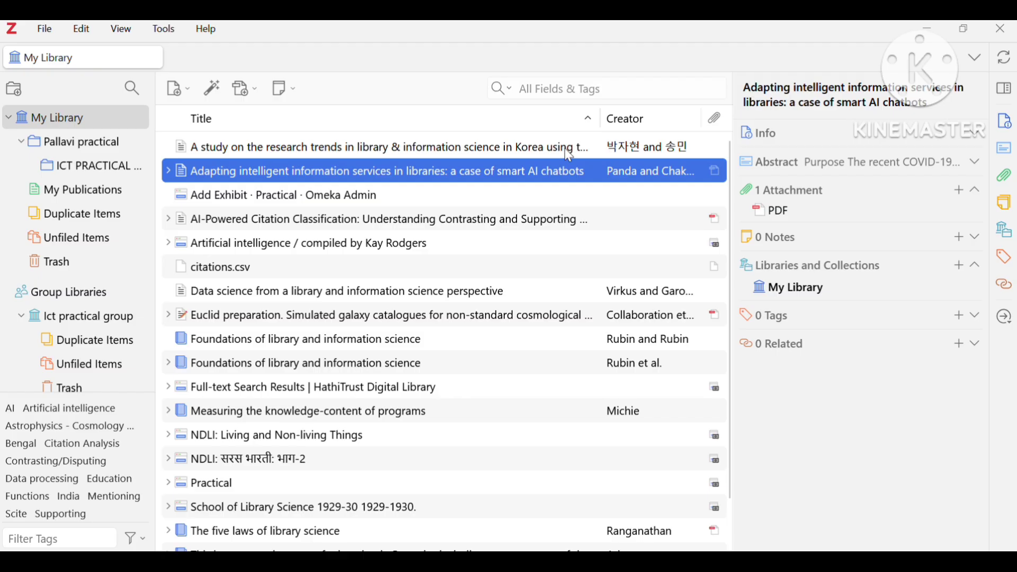
pyautogui.click(570, 156)
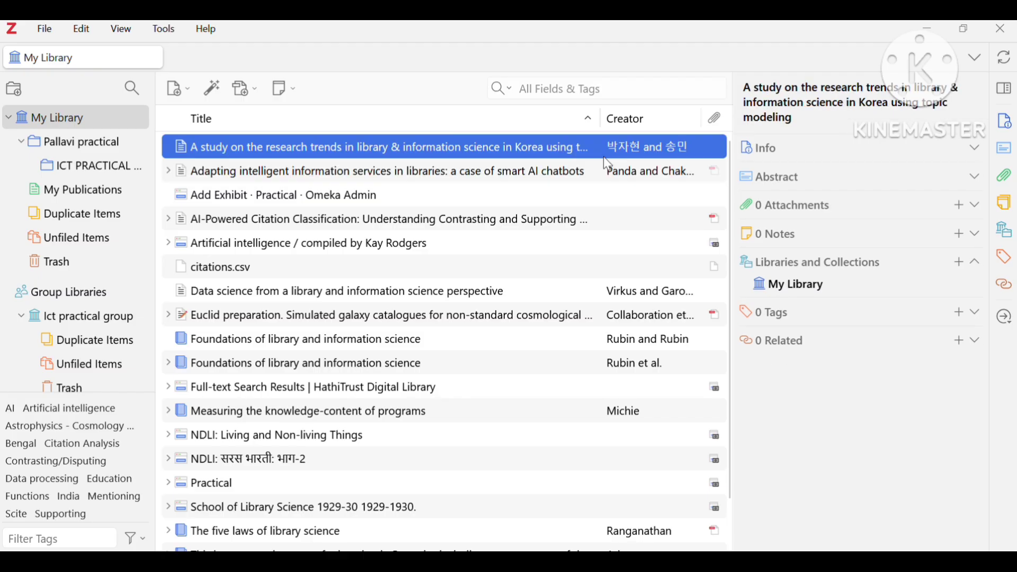
pyautogui.click(926, 147)
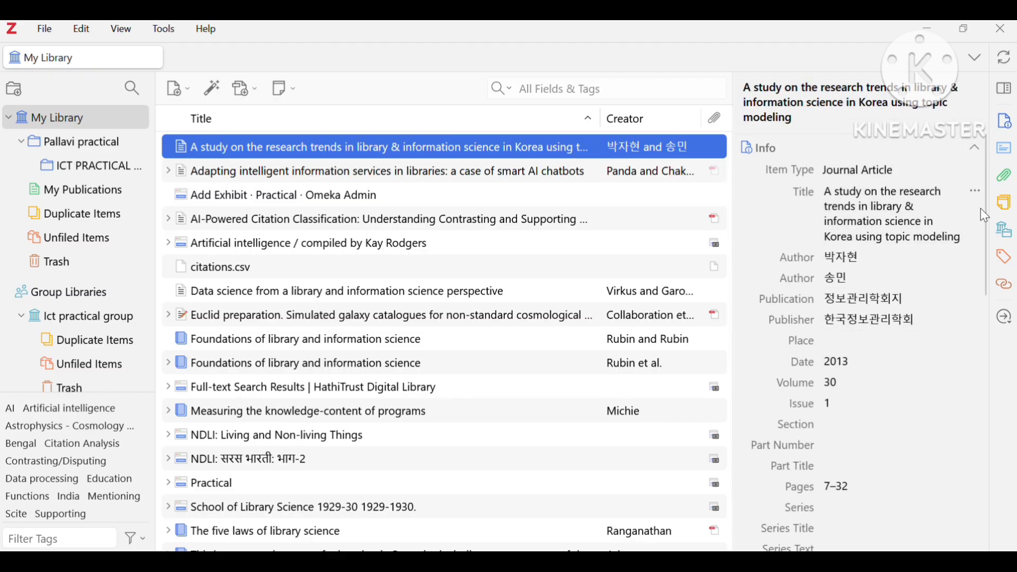
pyautogui.moveTo(991, 238); pyautogui.dragTo(1005, 455)
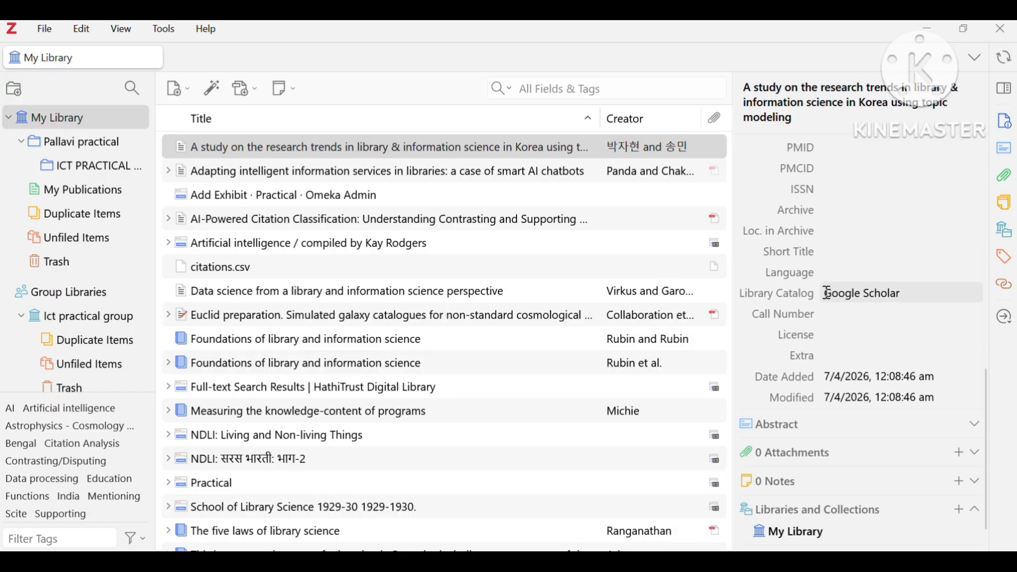
pyautogui.click(900, 293)
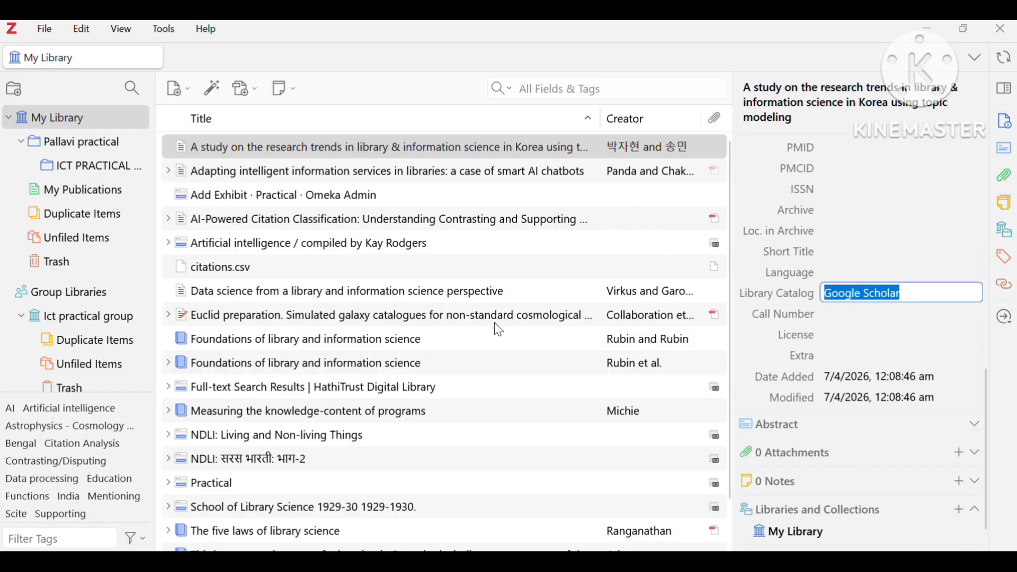
# Compare the two "Foundations of library and information science" entries, checking the library catalog of the one saved from Google Scholar.
pyautogui.click(486, 345)
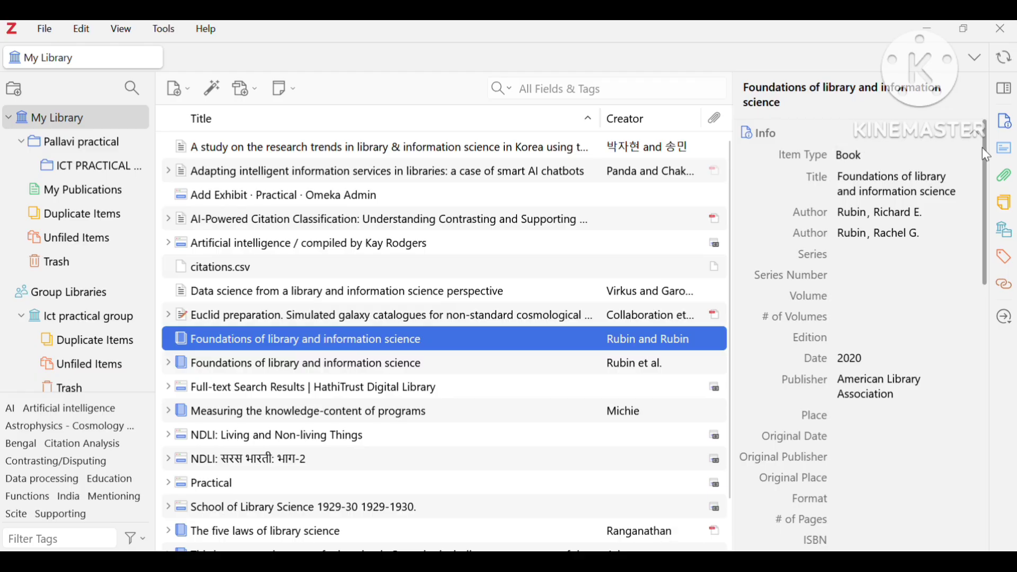
pyautogui.moveTo(982, 148); pyautogui.dragTo(987, 336)
pyautogui.click(838, 422)
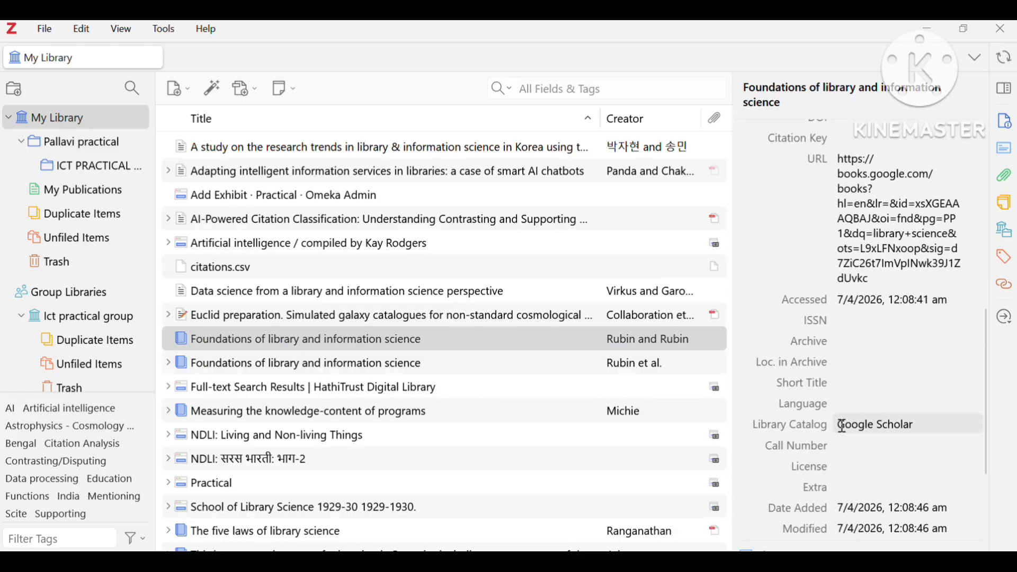
pyautogui.click(569, 365)
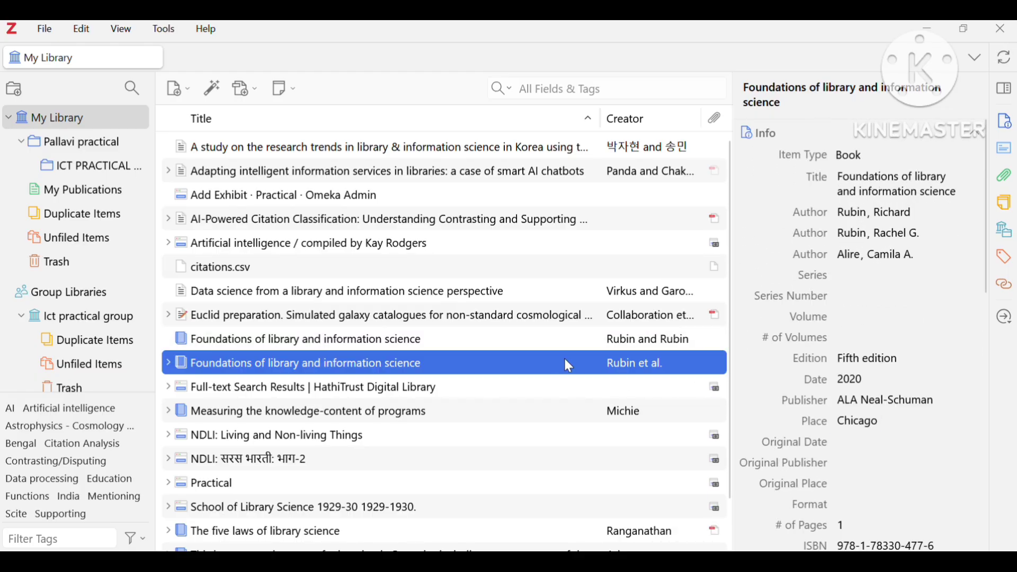
pyautogui.click(665, 345)
# Move the fifth-edition duplicate of "Foundations of library and information science" to the trash.
pyautogui.click(662, 363)
pyautogui.rightClick(407, 364)
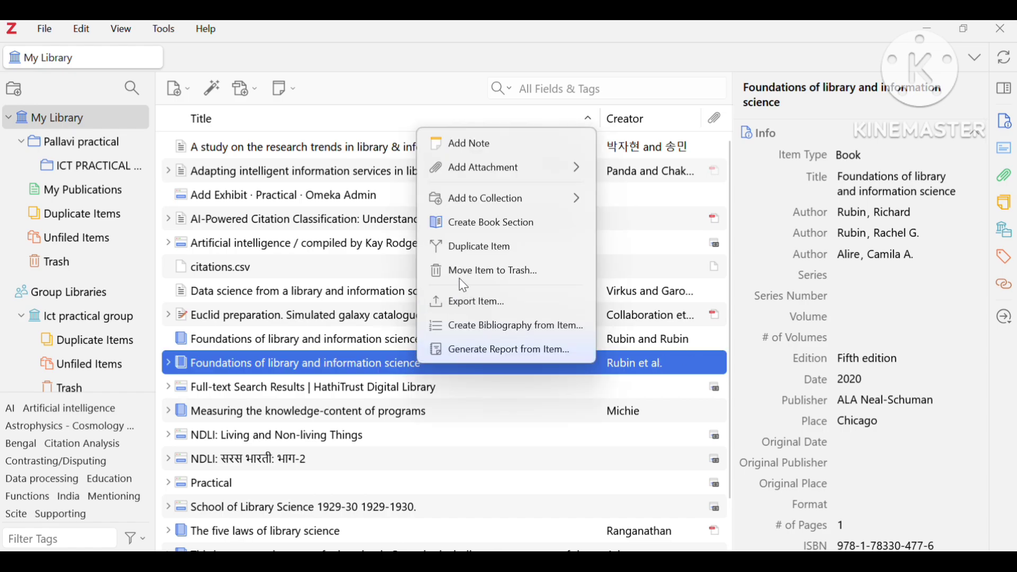
pyautogui.click(468, 268)
pyautogui.click(564, 311)
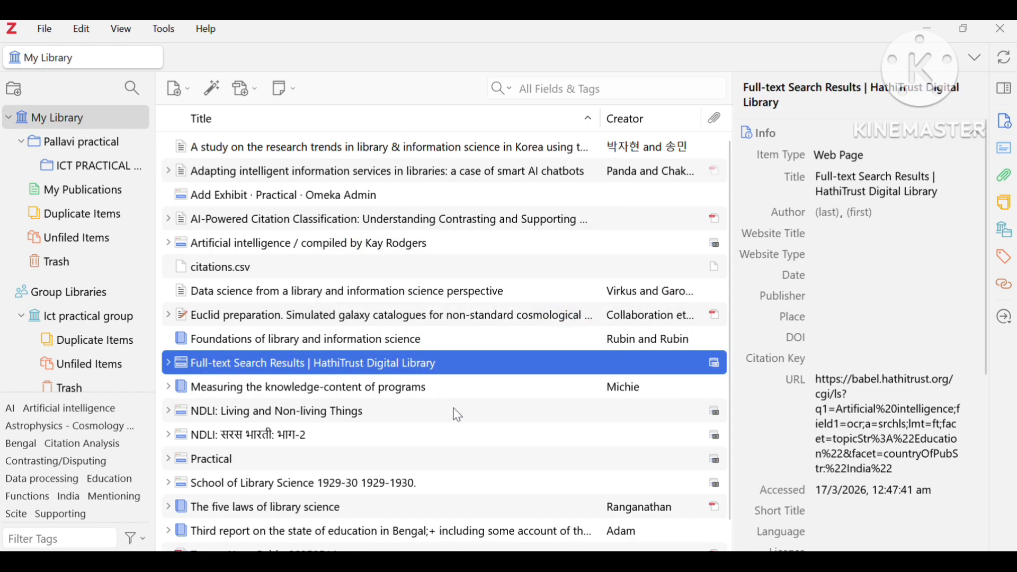
# Review the info of "The five laws of library science" and switch to the zotero.org web library in the browser.
pyautogui.click(363, 500)
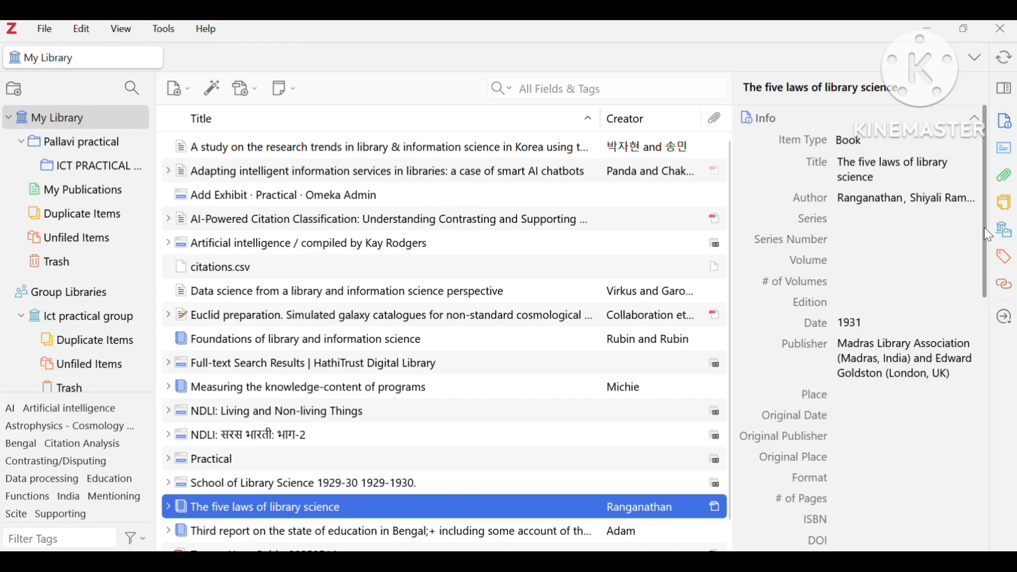
pyautogui.moveTo(986, 225); pyautogui.dragTo(991, 402)
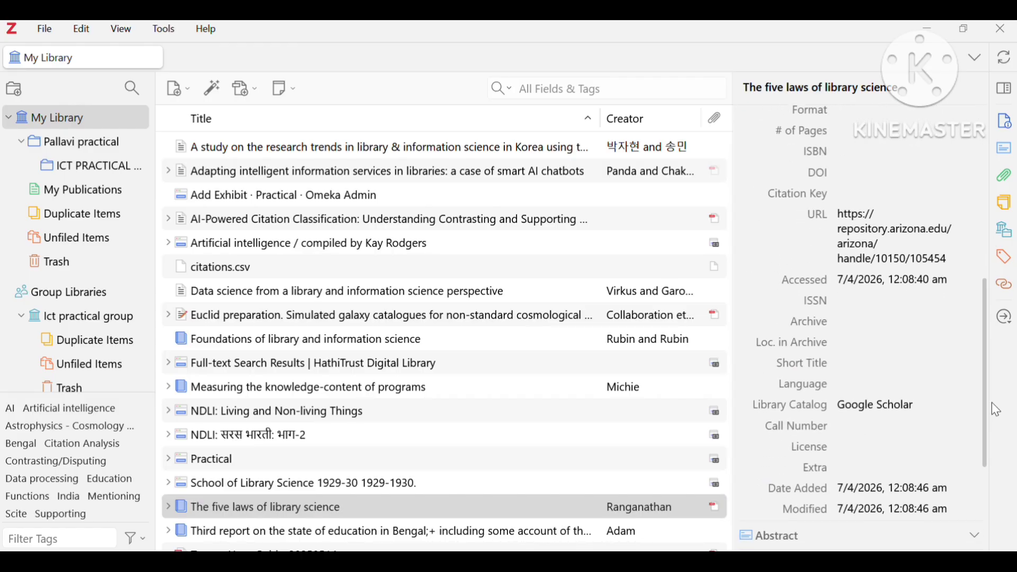
pyautogui.hotkey('alt', 'Tab')
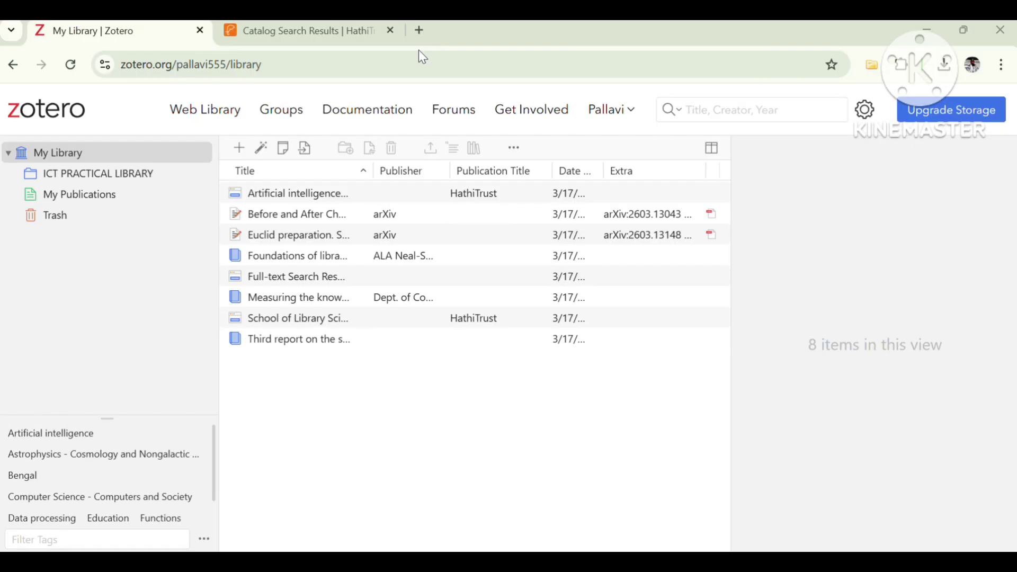
# Create a collection in My Library, named with the account owner's first name plus "practical", and open it.
pyautogui.click(195, 158)
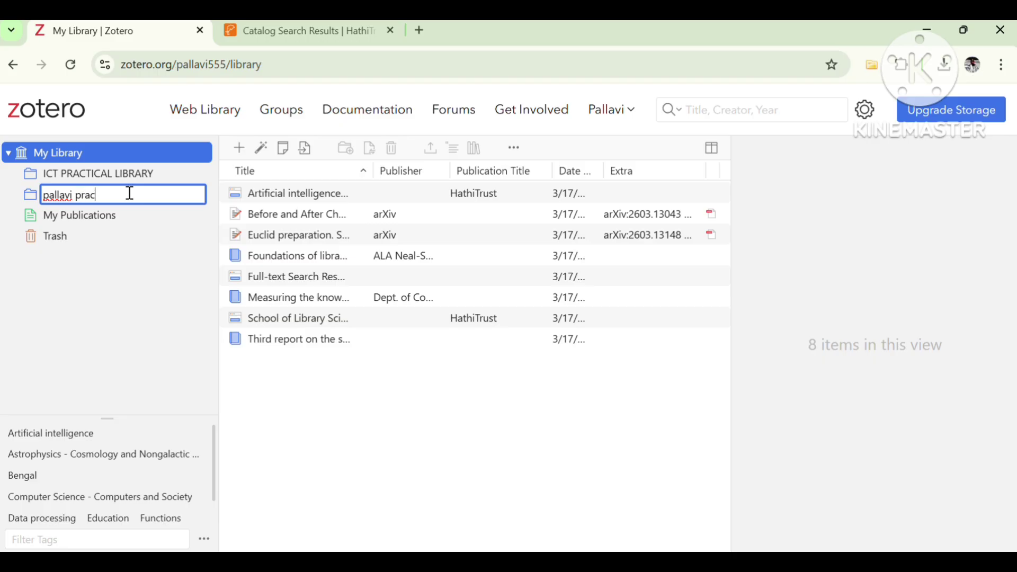
pyautogui.press('Return')
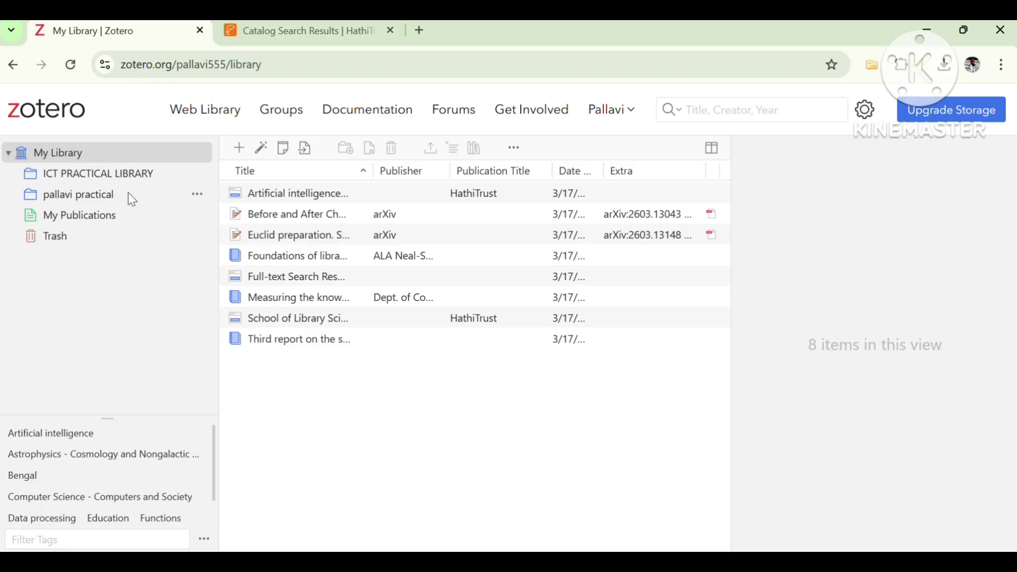
pyautogui.click(104, 197)
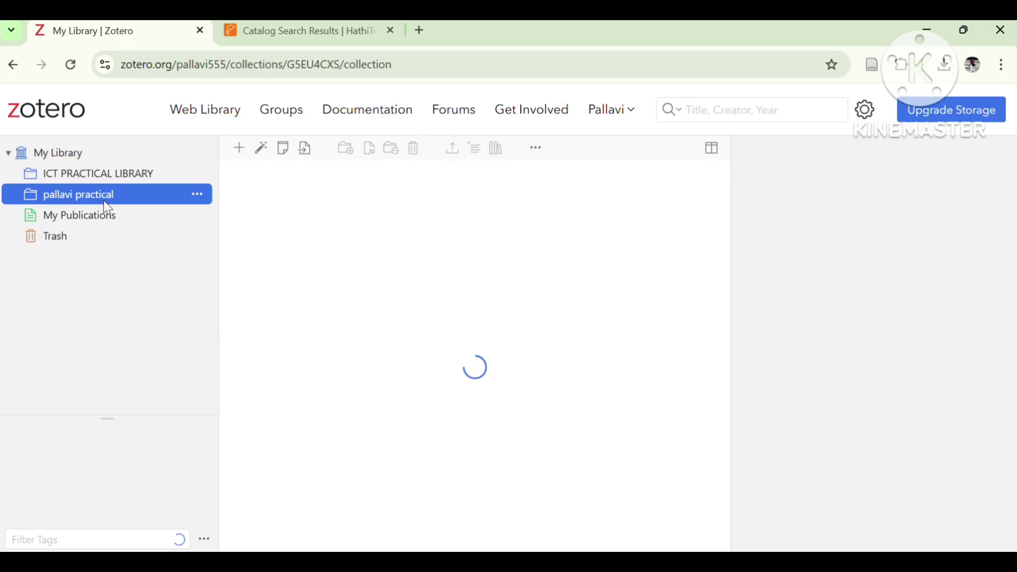
# Add "Measuring the knowledge-content of programs" from the ICT PRACTICAL LIBRARY collection to the new practical collection and check it there.
pyautogui.click(148, 175)
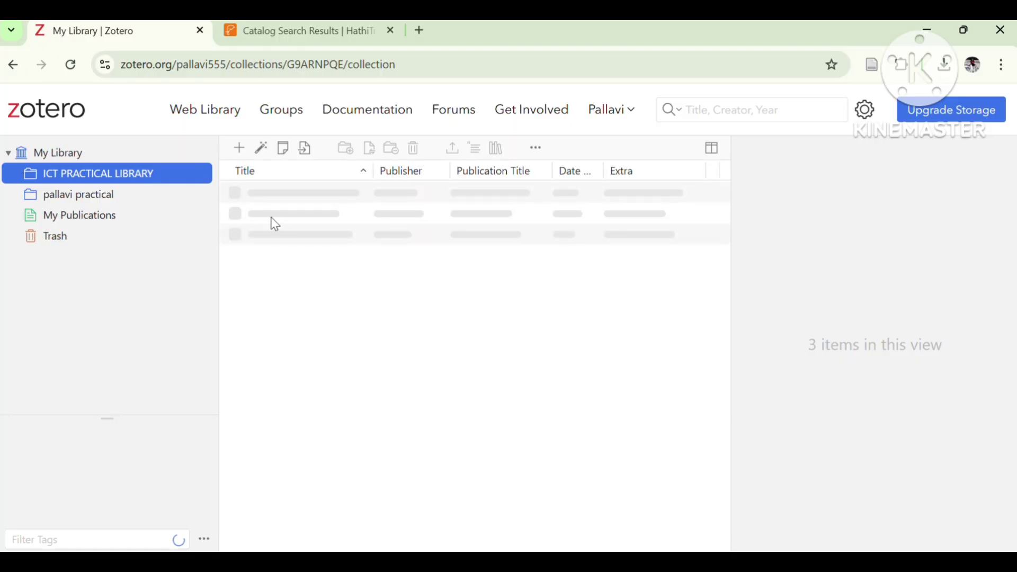
pyautogui.click(305, 240)
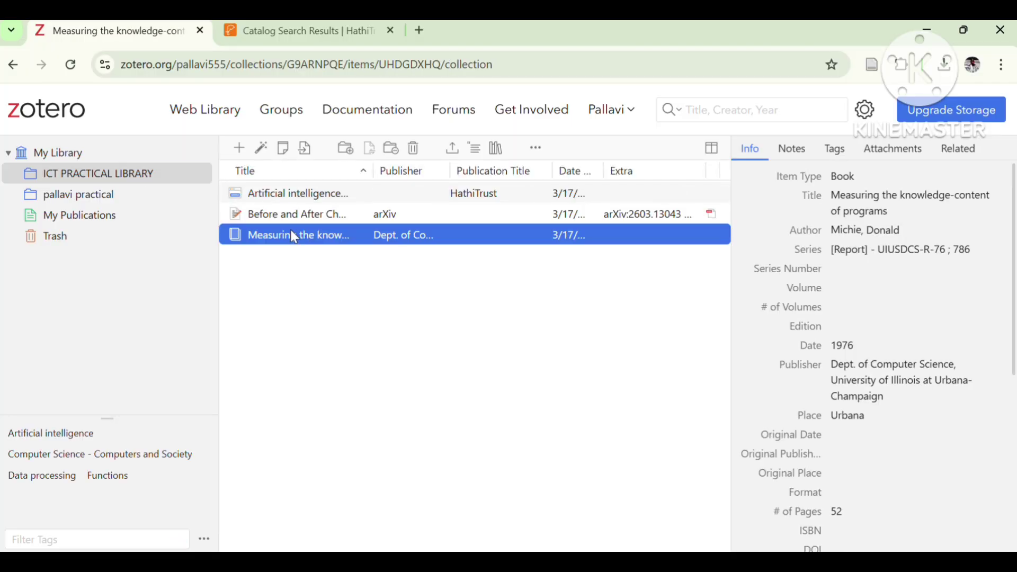
pyautogui.moveTo(295, 237); pyautogui.dragTo(141, 198)
pyautogui.click(141, 198)
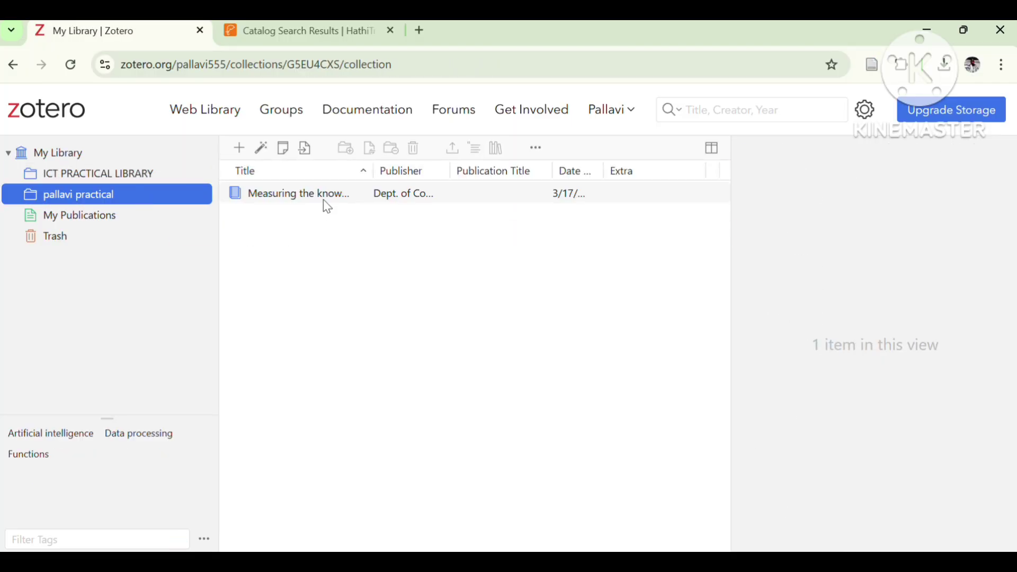
pyautogui.click(298, 196)
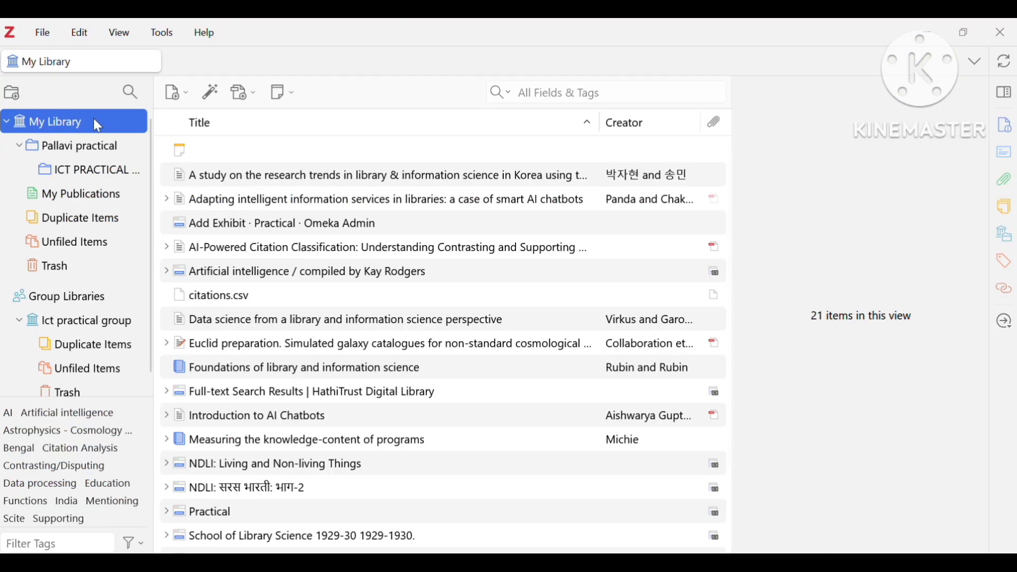
pyautogui.click(13, 92)
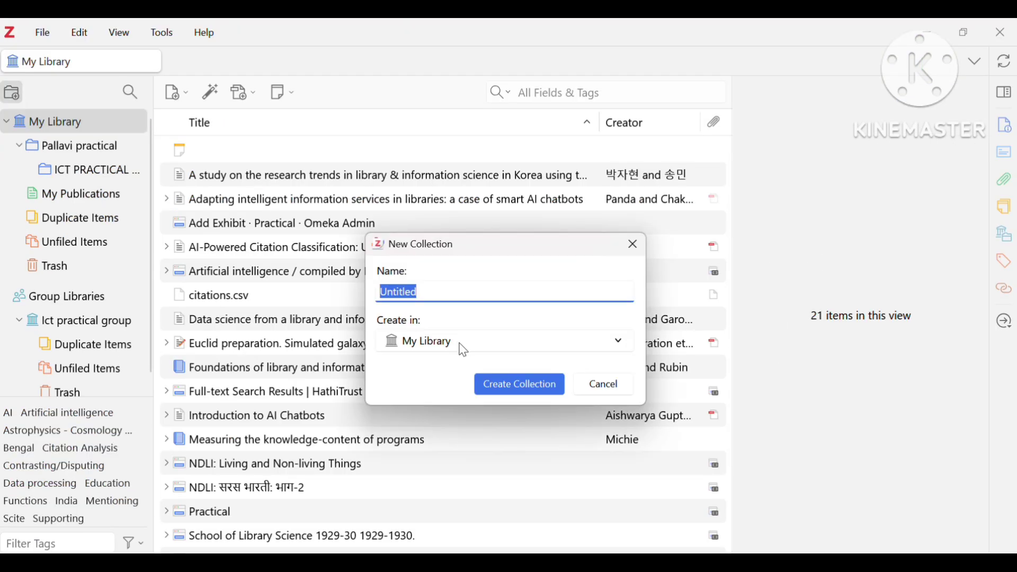
pyautogui.click(465, 351)
pyautogui.moveTo(604, 404)
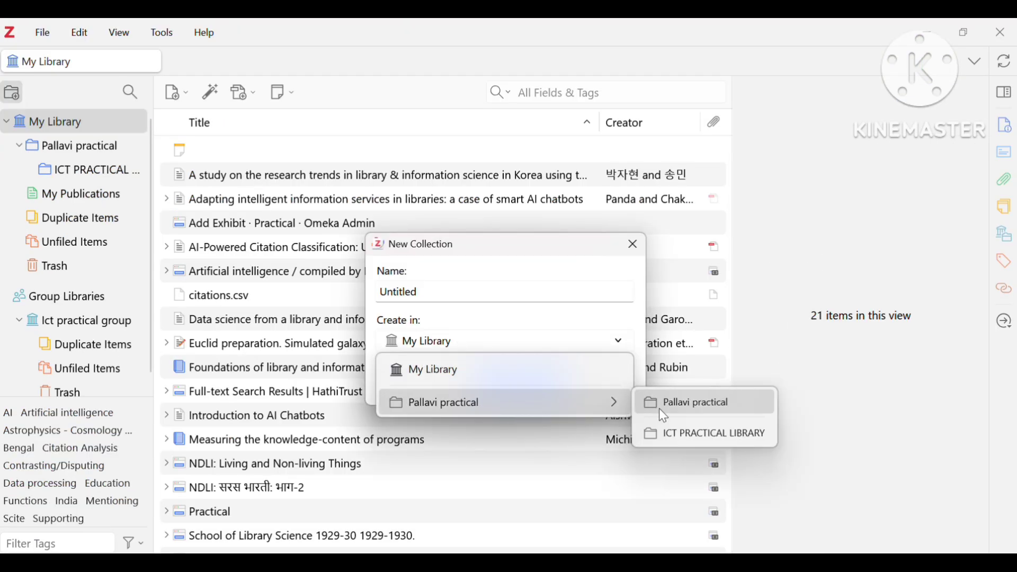
pyautogui.click(582, 370)
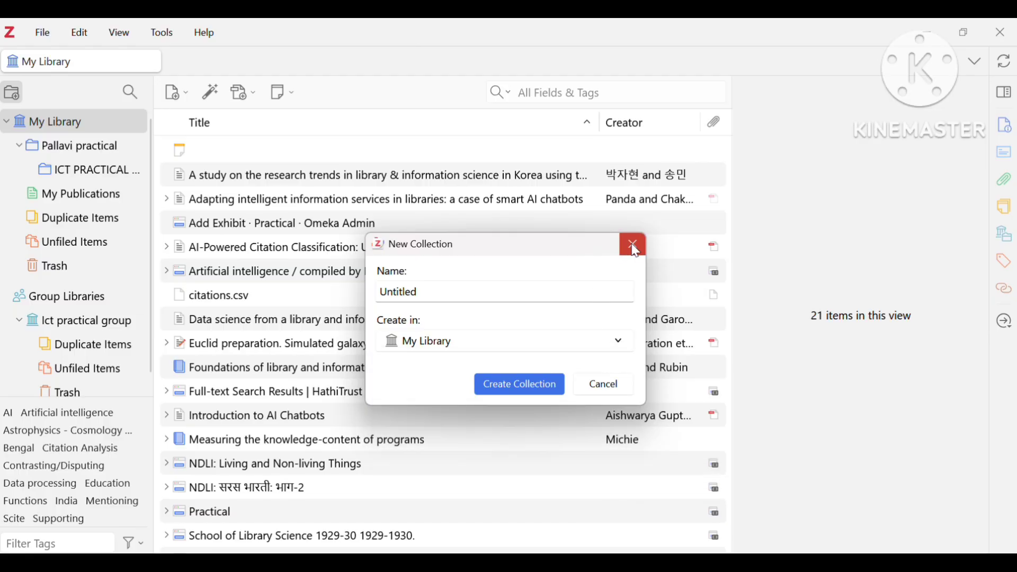
pyautogui.click(605, 386)
# Look through the practical collection and its subcollection, My Publications, Duplicate Items, Unfiled Items and Trash.
pyautogui.click(115, 138)
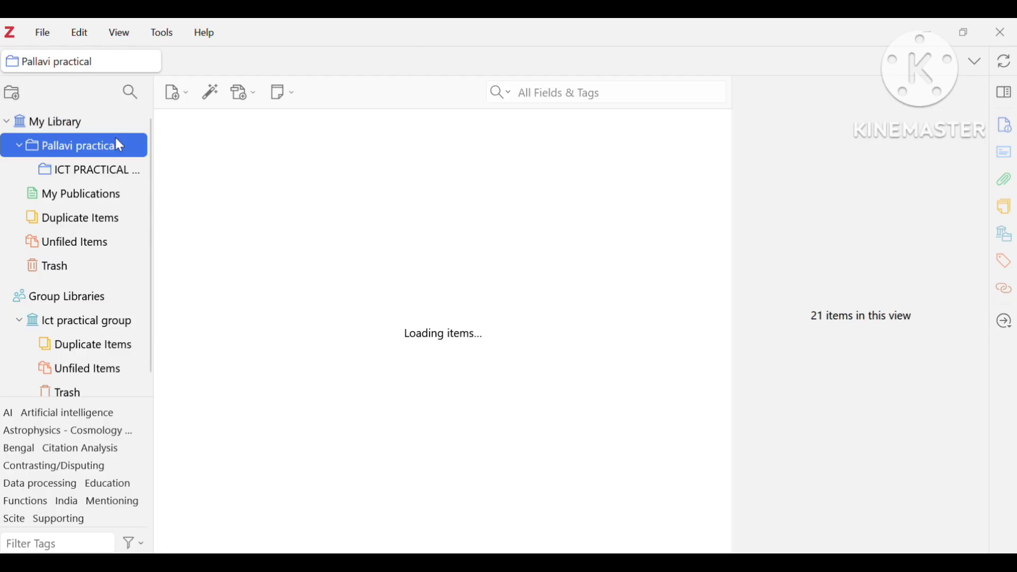
pyautogui.click(118, 170)
pyautogui.click(117, 197)
pyautogui.click(120, 219)
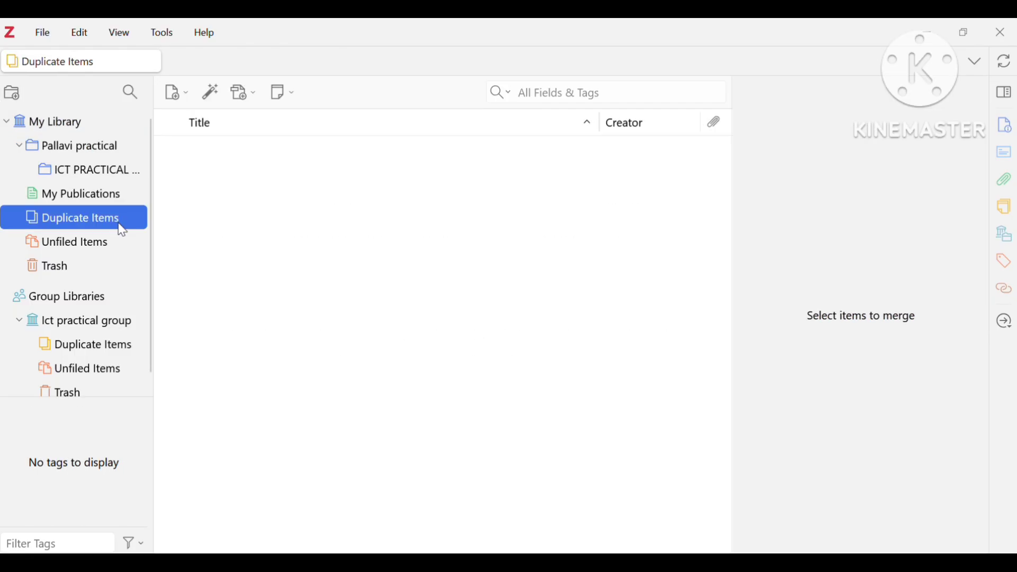
pyautogui.click(113, 244)
pyautogui.click(101, 264)
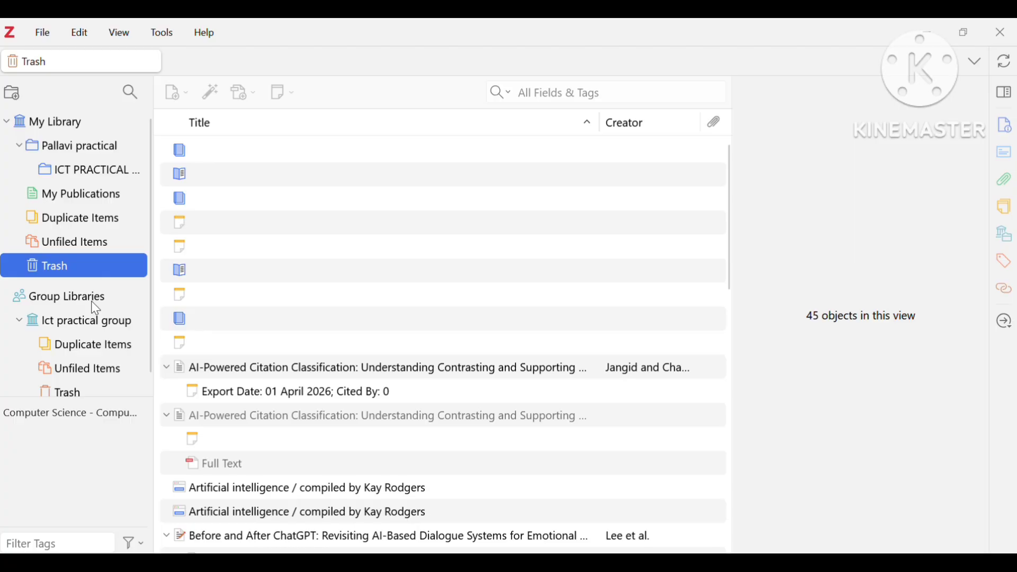
# Create a standalone note in the Ict practical group library with the text "we can add anote".
pyautogui.click(91, 323)
pyautogui.doubleClick(91, 322)
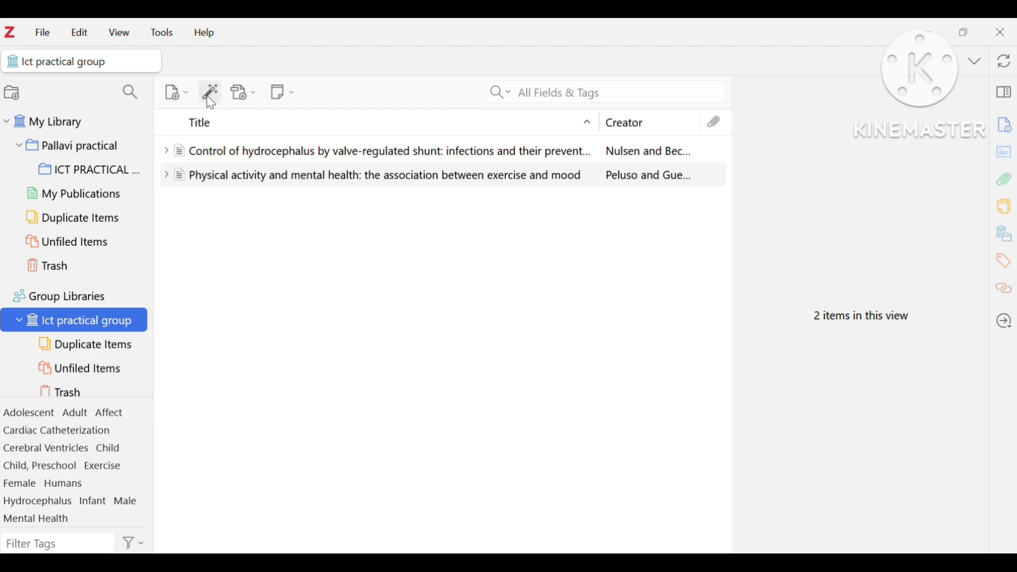
pyautogui.click(284, 91)
pyautogui.click(307, 118)
pyautogui.click(303, 153)
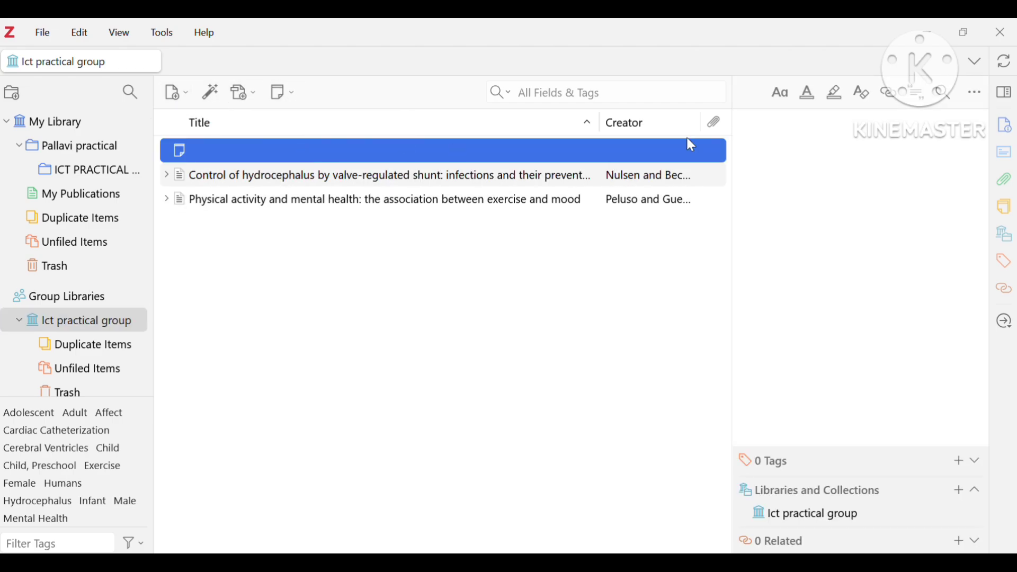
pyautogui.click(761, 144)
pyautogui.write('we can add')
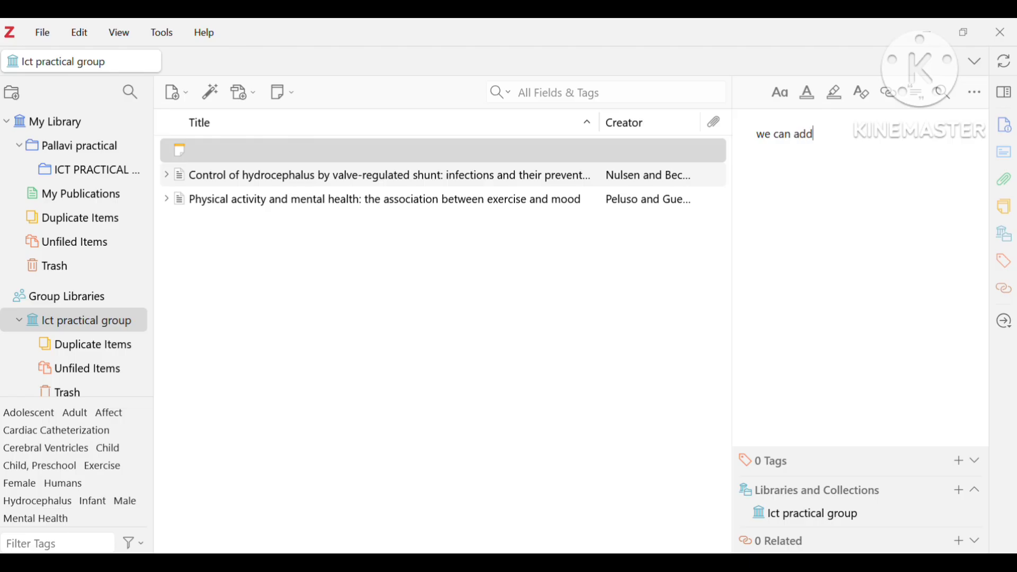
pyautogui.write(' and')
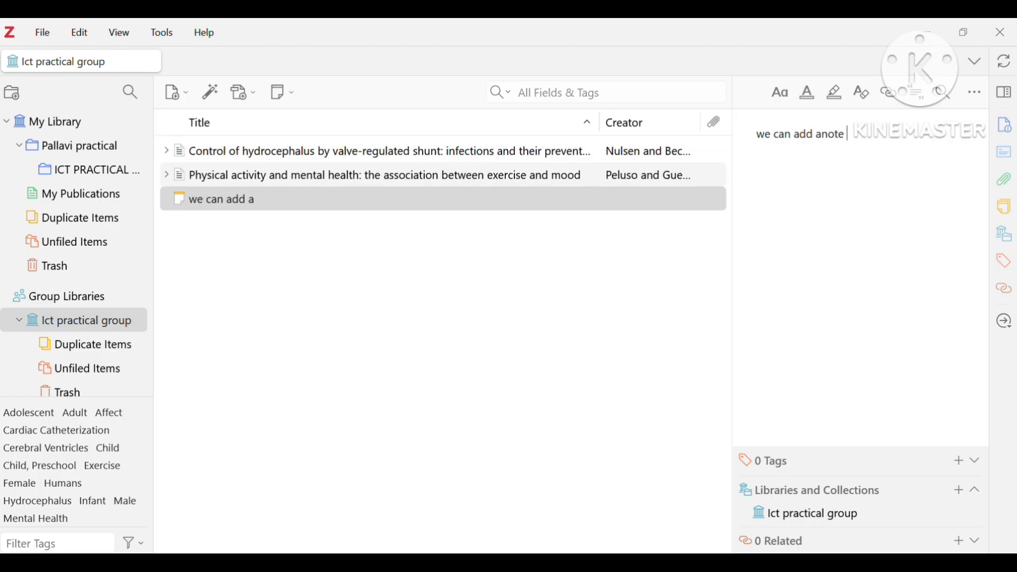
pyautogui.click(827, 136)
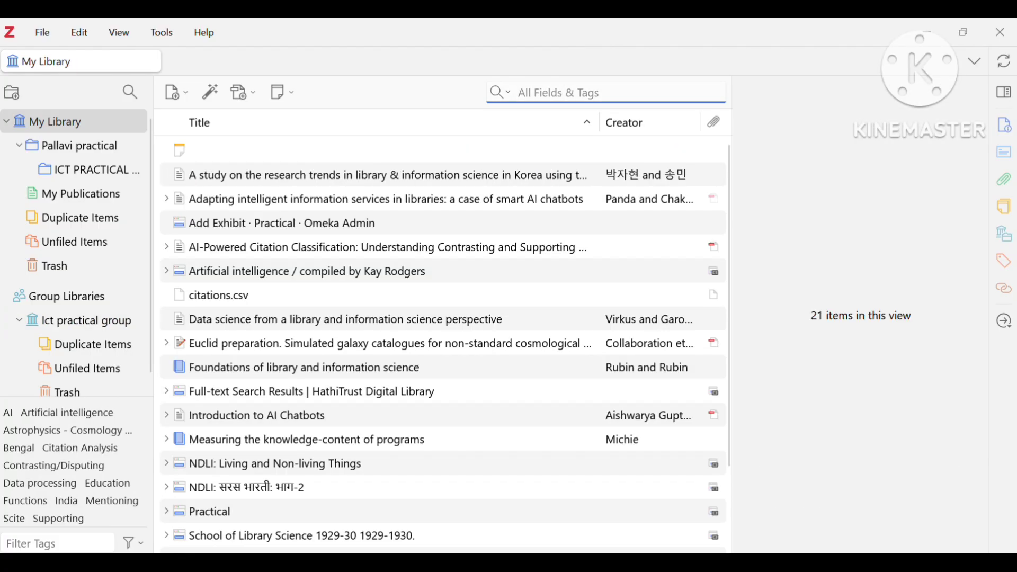
# Search My Library for "ai" and view the matching citation, chatbot and knowledge-content items.
pyautogui.write('ai')
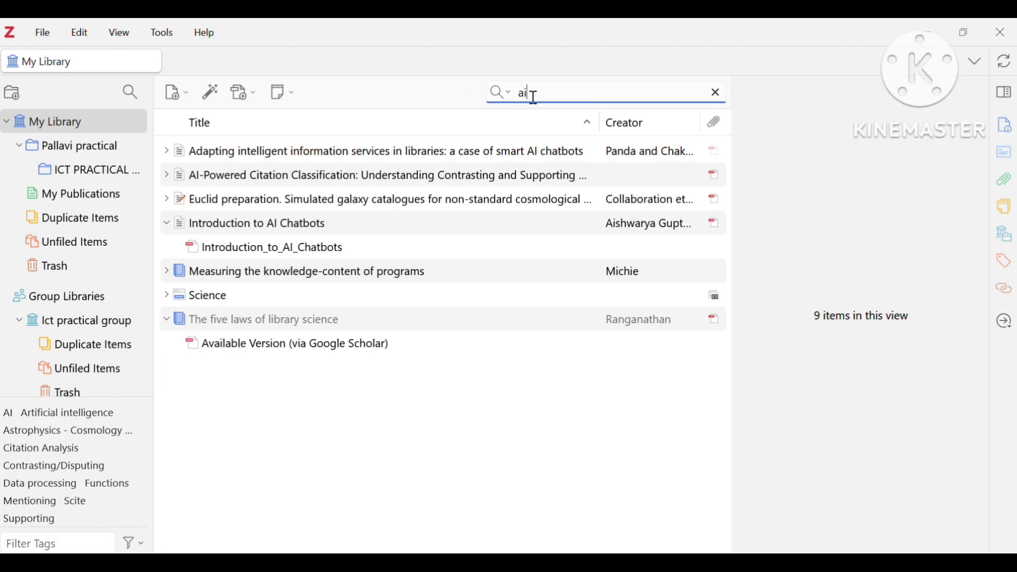
pyautogui.click(367, 189)
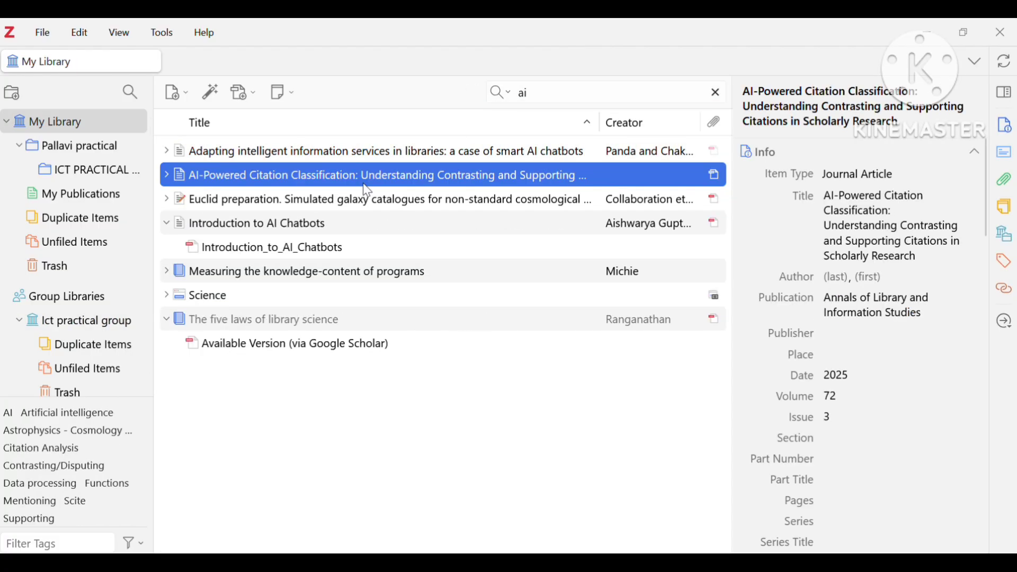
pyautogui.click(375, 222)
pyautogui.click(356, 249)
pyautogui.click(332, 271)
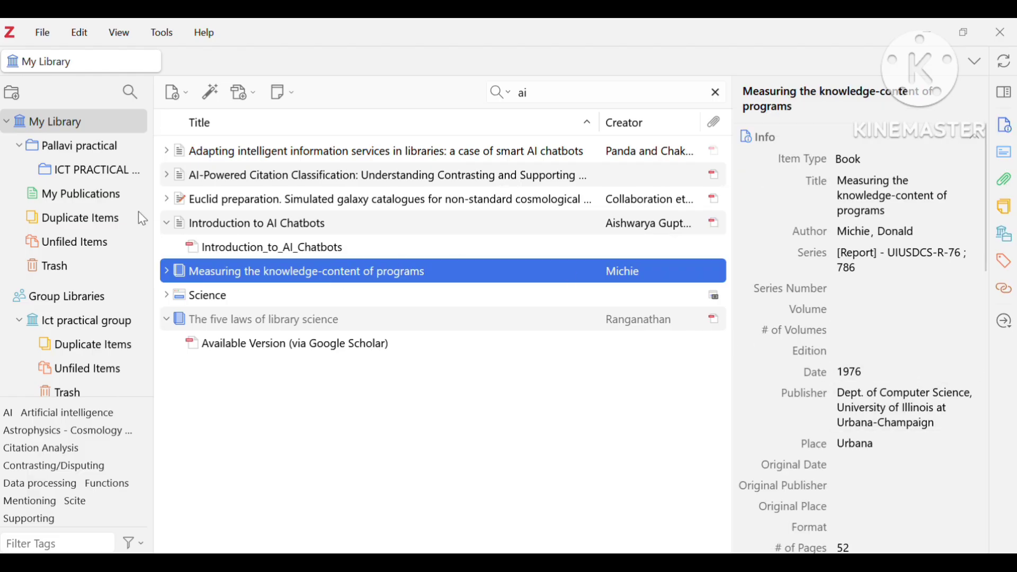
# View My Publications, filter the collections for "ict", and clear the filter.
pyautogui.click(135, 194)
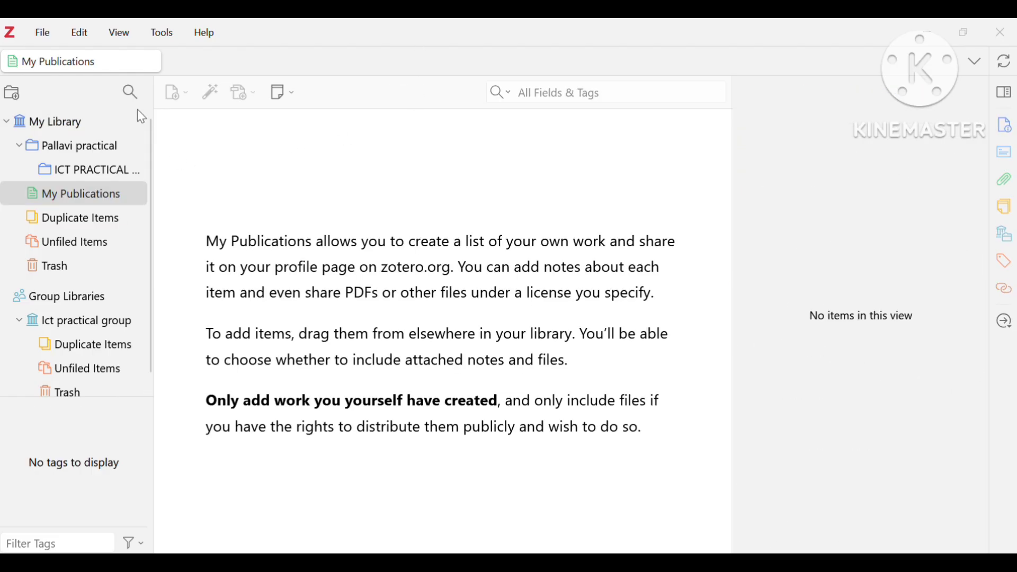
pyautogui.click(131, 92)
pyautogui.write('ict')
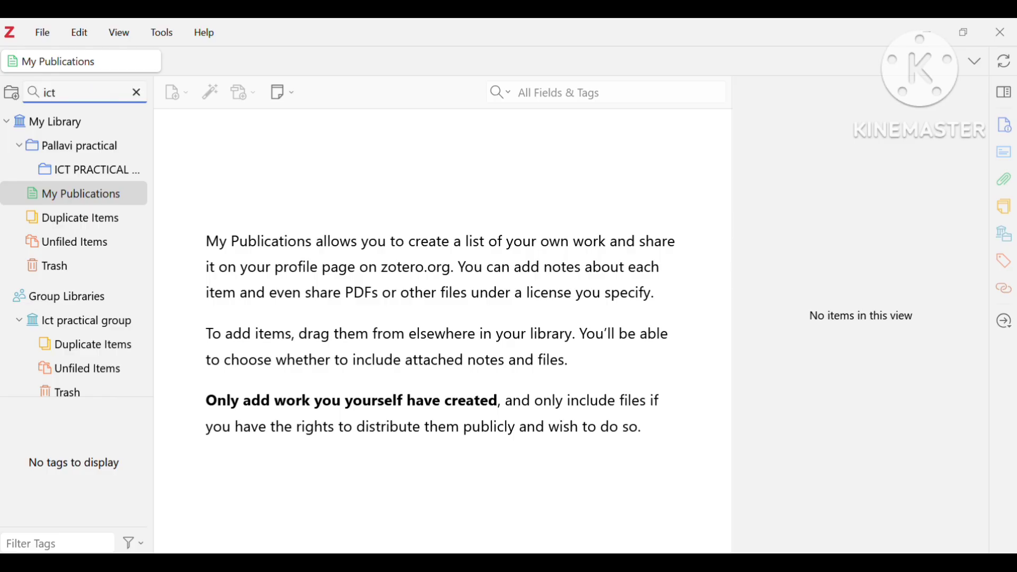
pyautogui.press('Escape')
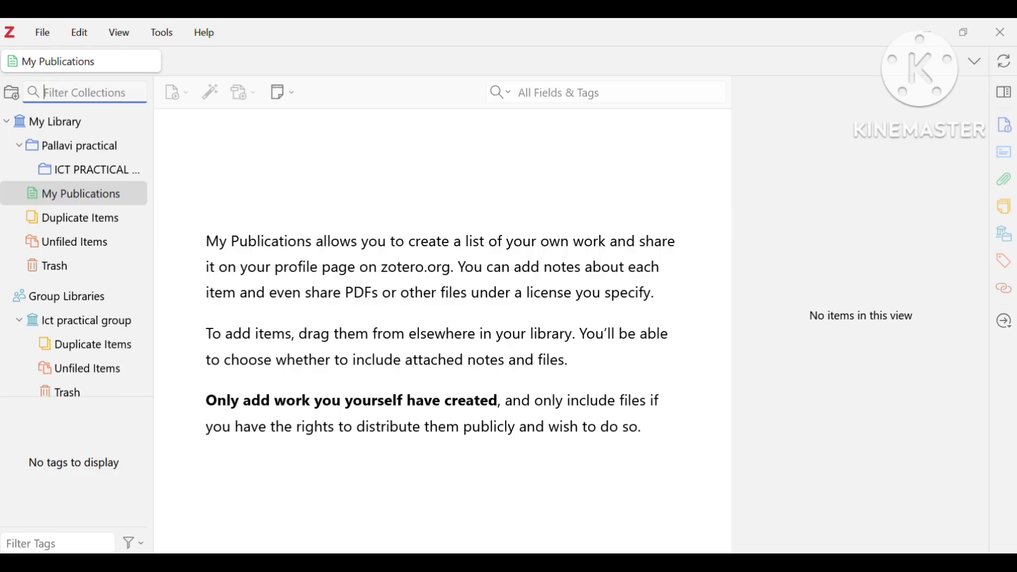
# Add a new blank Book item to My Library.
pyautogui.click(43, 33)
pyautogui.press('Escape')
pyautogui.click(109, 123)
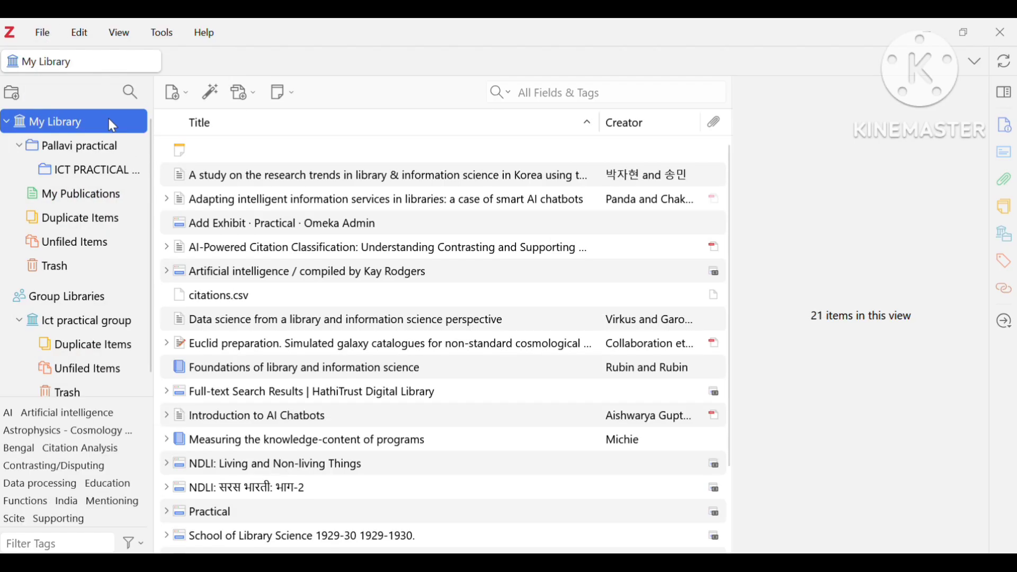
pyautogui.click(43, 33)
pyautogui.moveTo(59, 62)
pyautogui.click(250, 34)
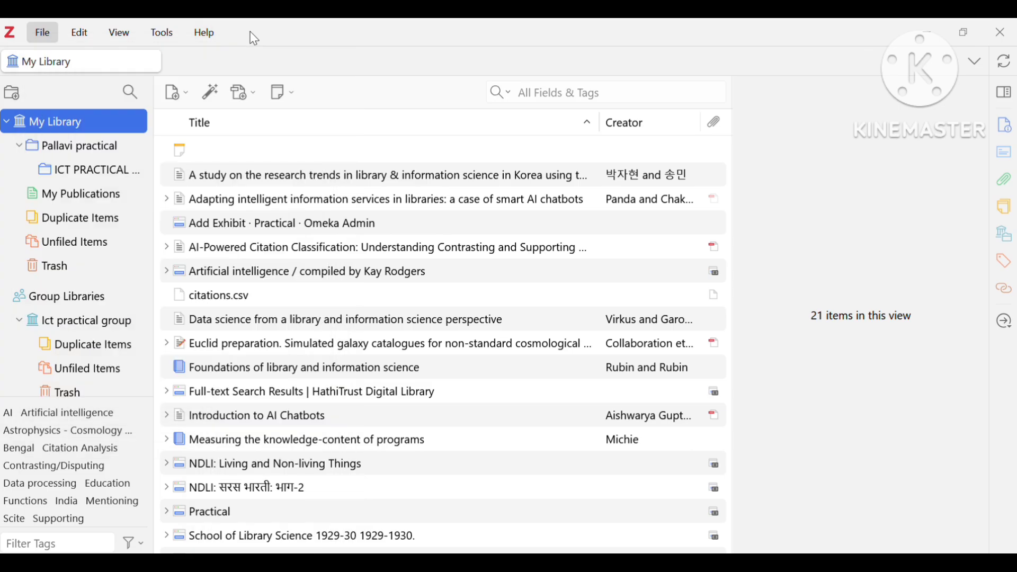
pyautogui.click(43, 33)
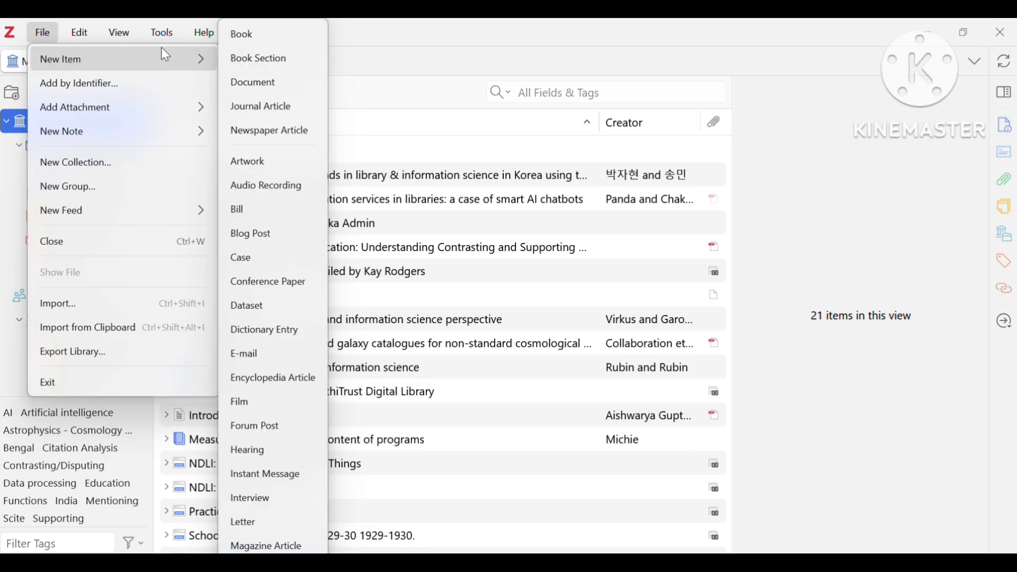
pyautogui.click(248, 36)
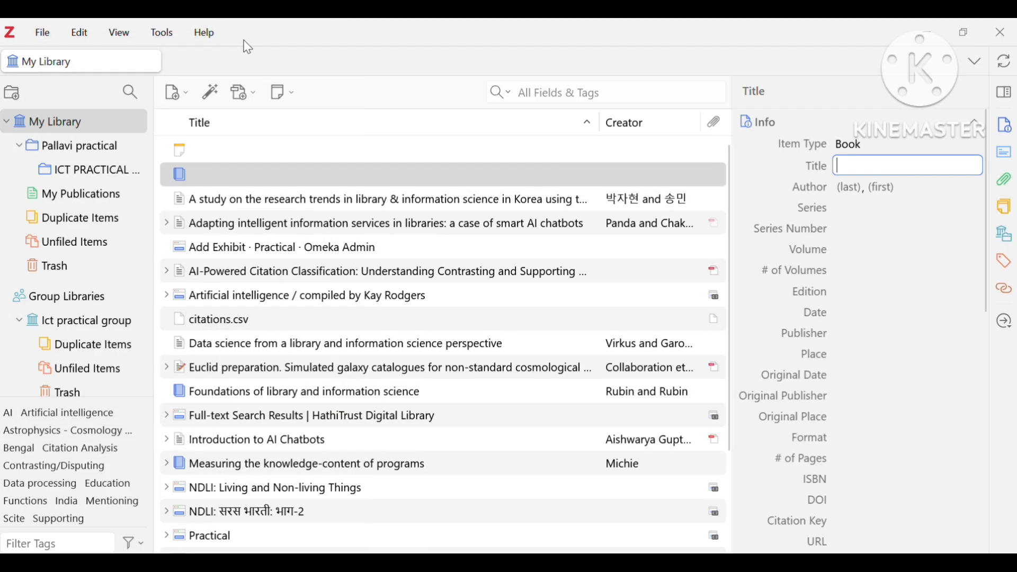
# Step through the new book's info fields, starting from Title.
pyautogui.press('Tab')
pyautogui.press('Tab')
pyautogui.press('Tab')
pyautogui.press('Tab')
pyautogui.press('Tab')
pyautogui.press('Tab')
pyautogui.press('Tab')
pyautogui.press('Tab')
pyautogui.press('Tab')
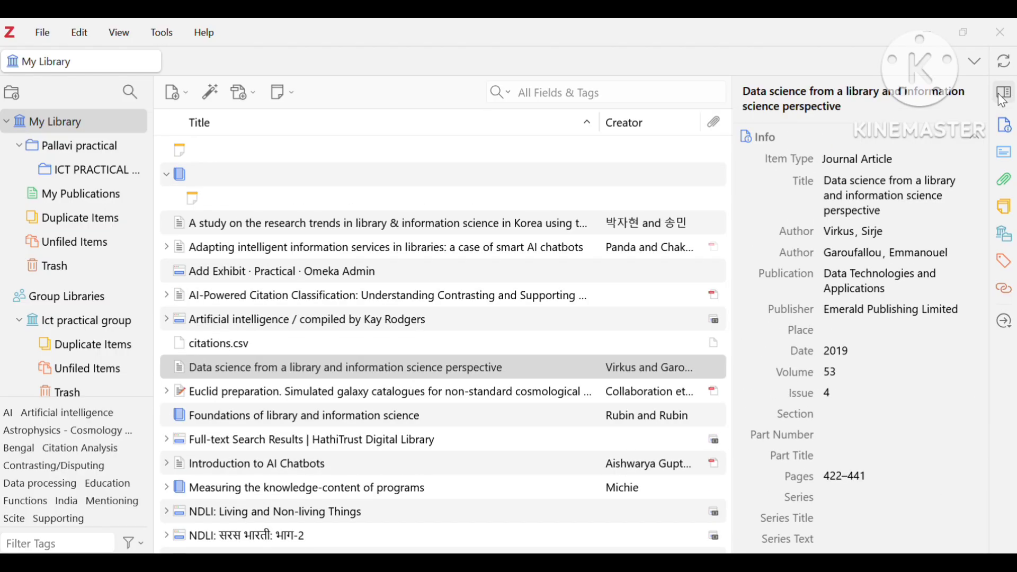
# Review the details of "Data science from a library and information science perspective", from abstract through related items, and show its online lookup options.
pyautogui.click(1004, 94)
pyautogui.click(1004, 94)
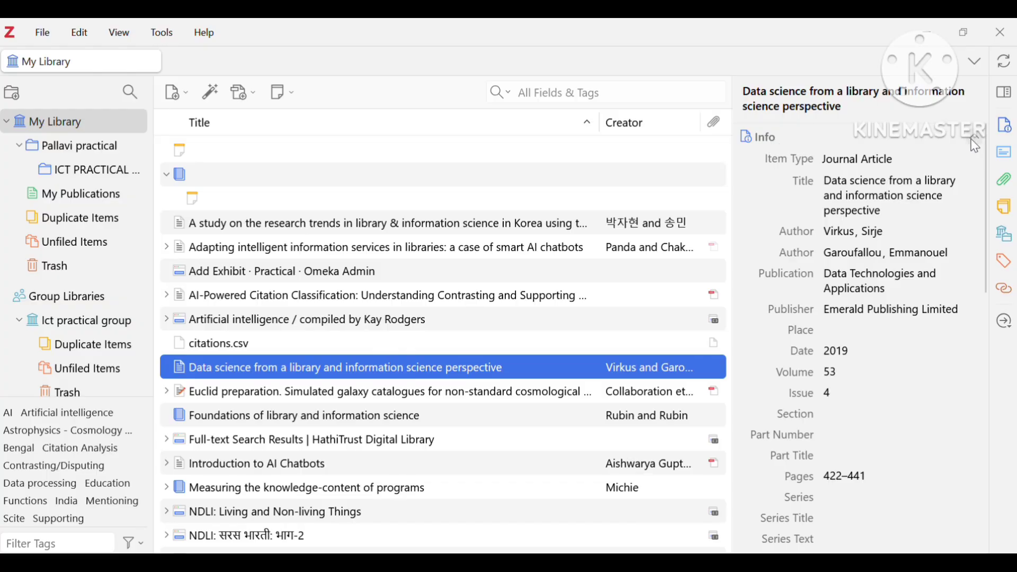
pyautogui.click(1005, 153)
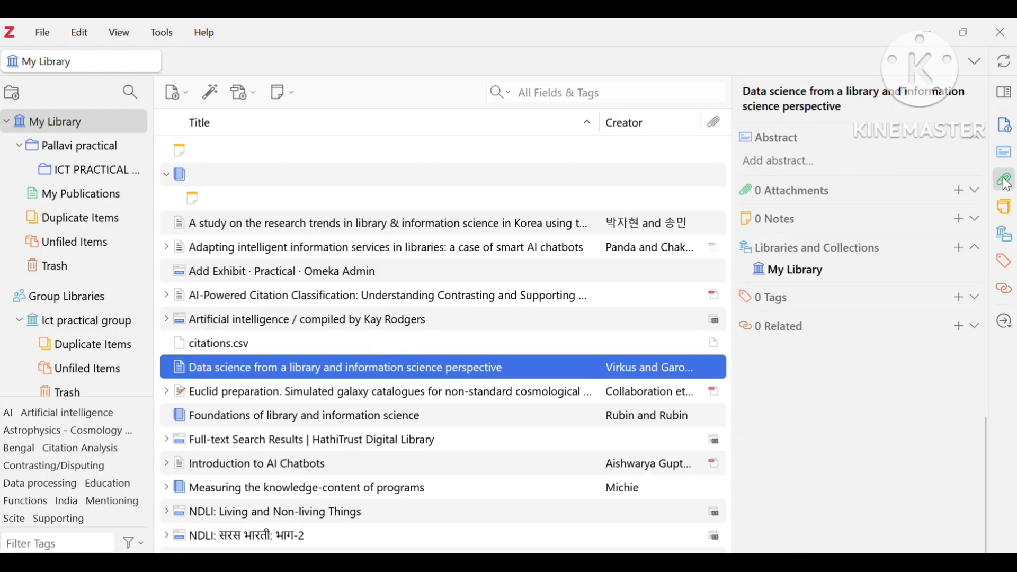
pyautogui.scroll(-2, 895, 159)
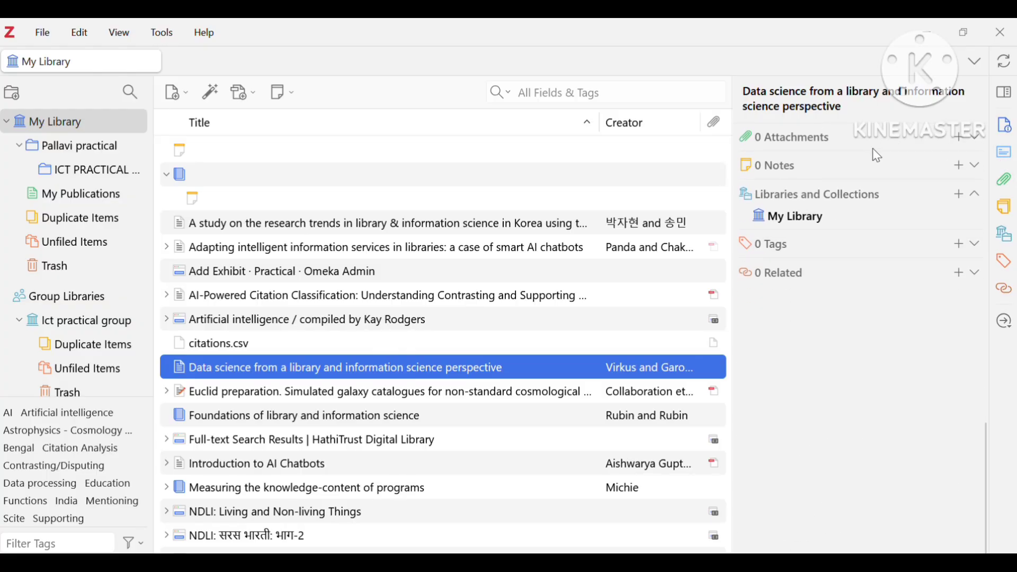
pyautogui.click(1003, 212)
pyautogui.click(1005, 234)
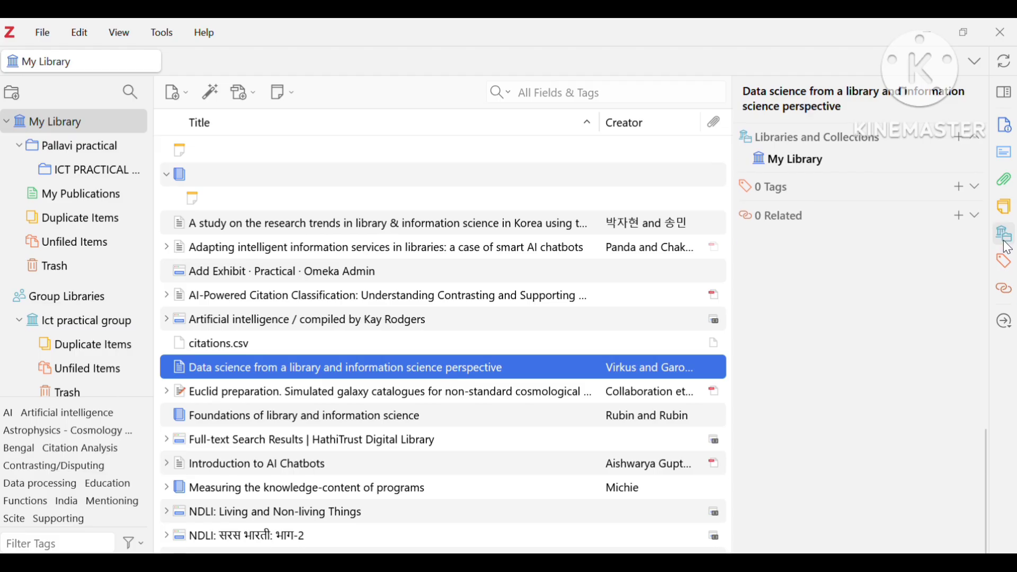
pyautogui.click(1006, 261)
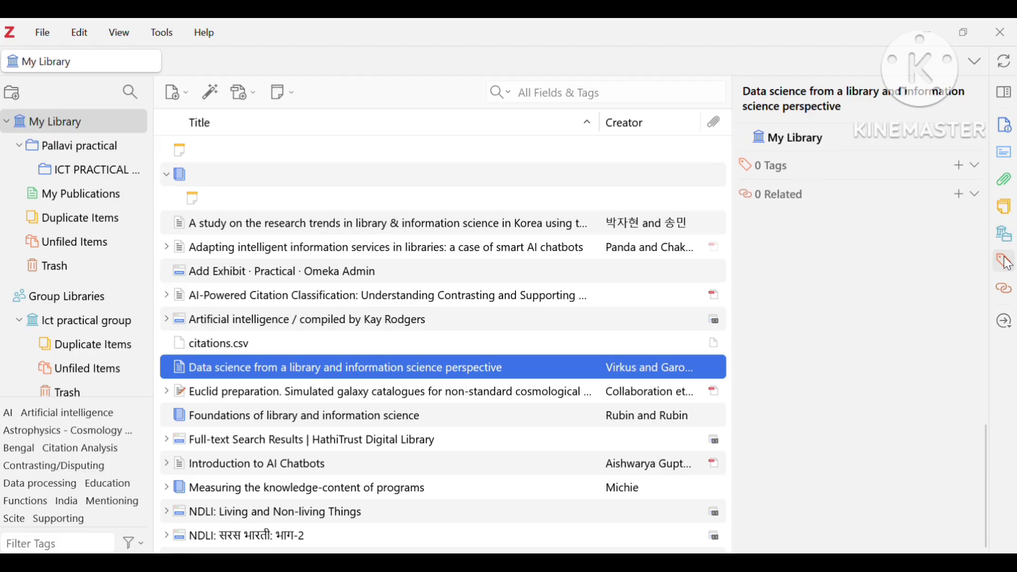
pyautogui.click(1005, 288)
pyautogui.click(1006, 323)
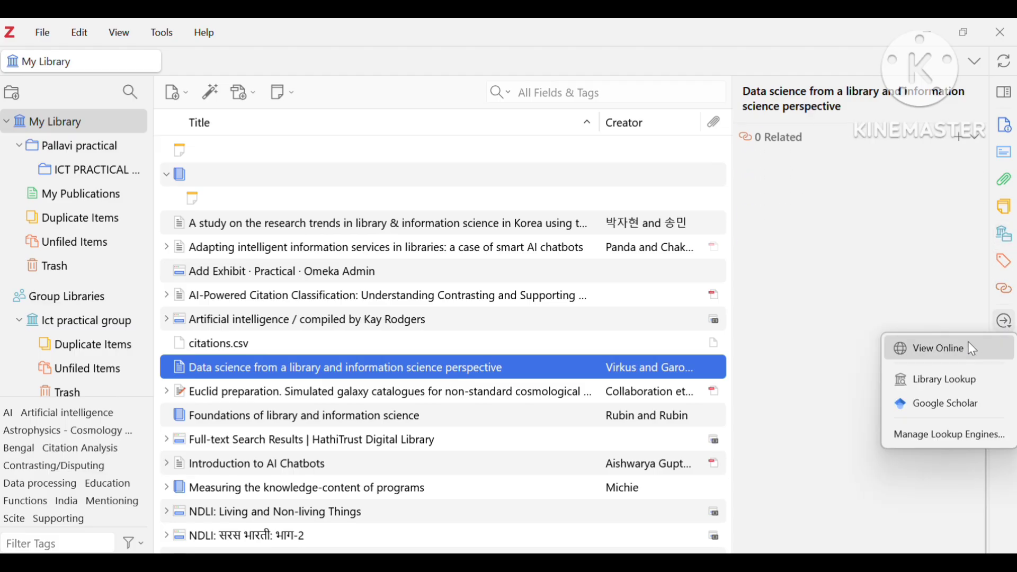
# Dismiss the online lookup options and review Zotero's file, editing, view and tool commands, including note font size and sorting.
pyautogui.click(853, 364)
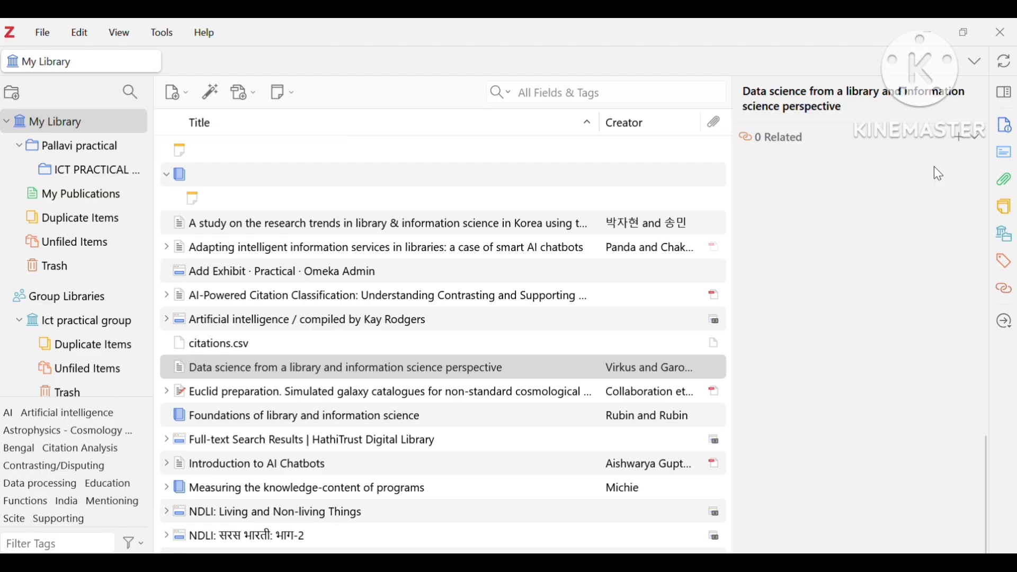
pyautogui.click(976, 61)
pyautogui.click(584, 159)
pyautogui.click(42, 33)
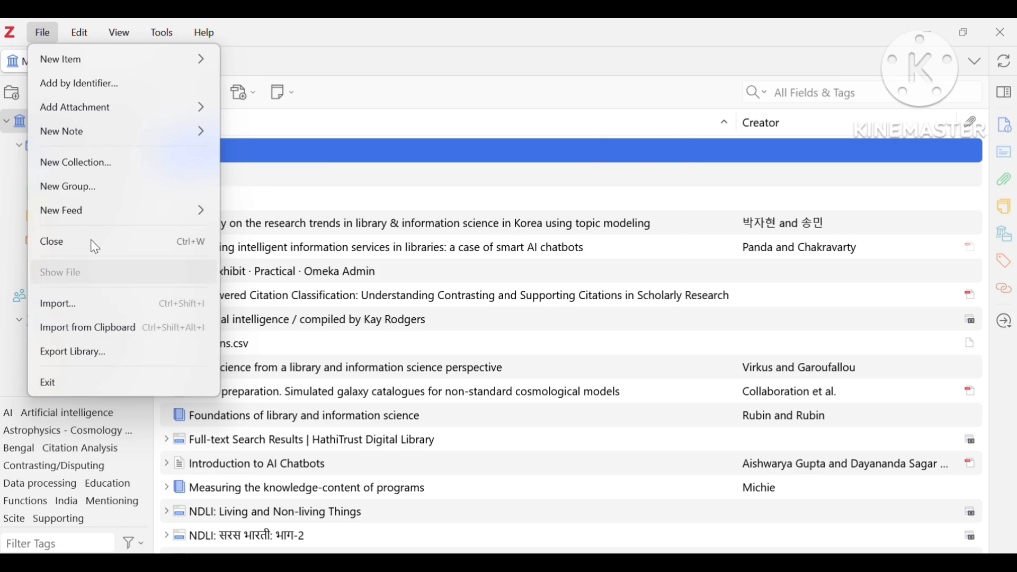
pyautogui.moveTo(79, 32)
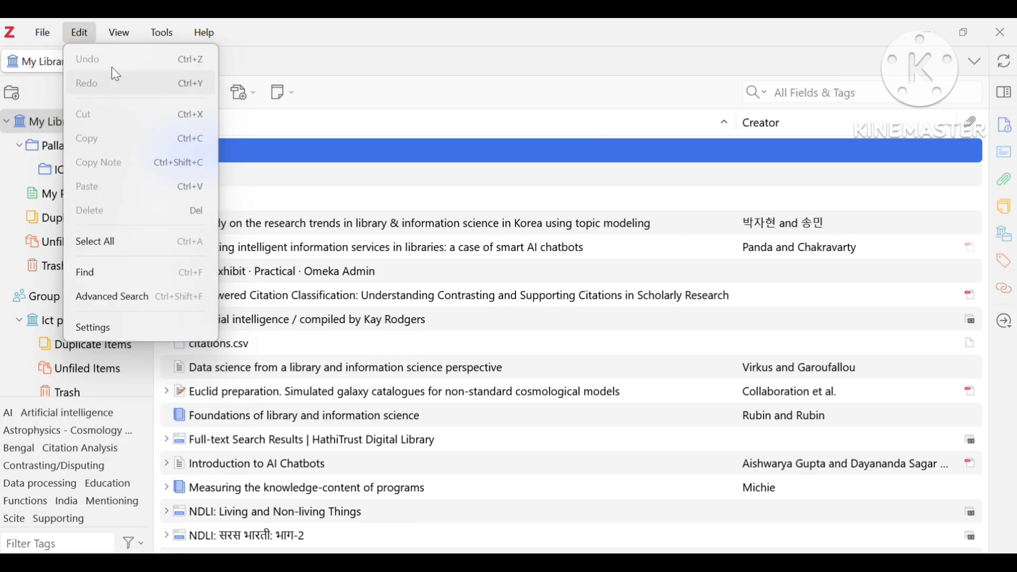
pyautogui.moveTo(125, 39)
pyautogui.moveTo(162, 133)
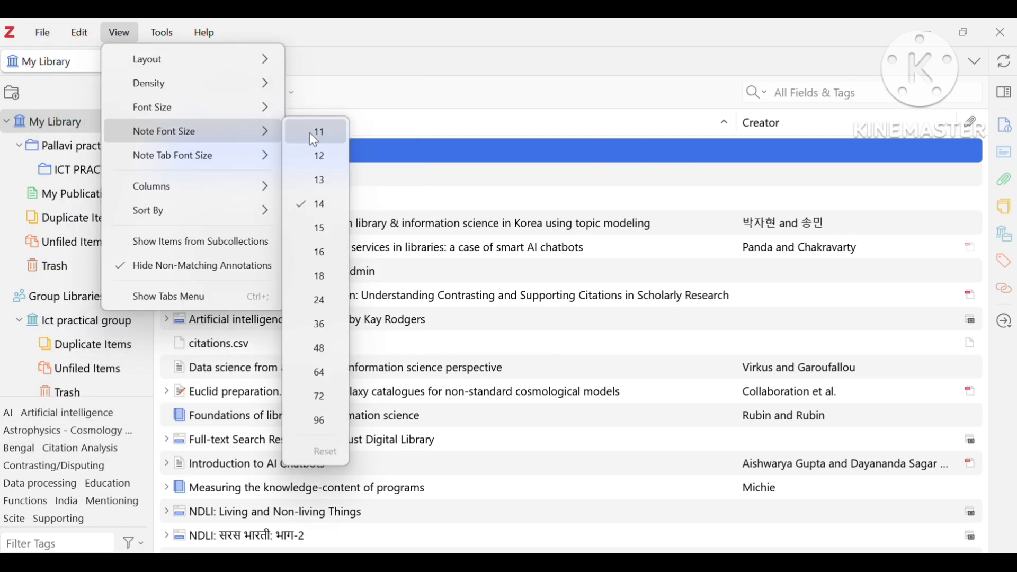
pyautogui.click(321, 252)
pyautogui.click(119, 33)
pyautogui.moveTo(177, 213)
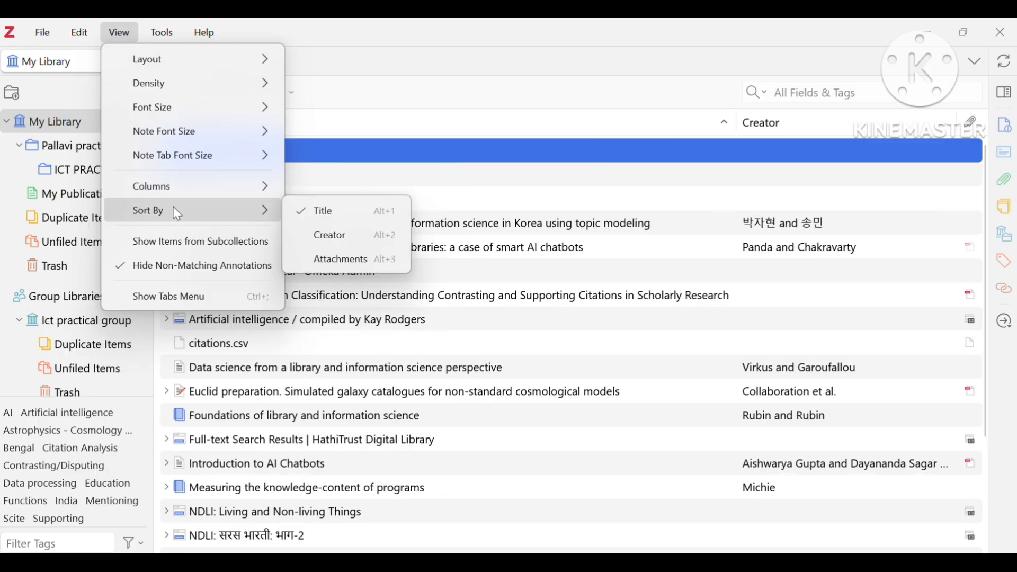
pyautogui.moveTo(161, 37)
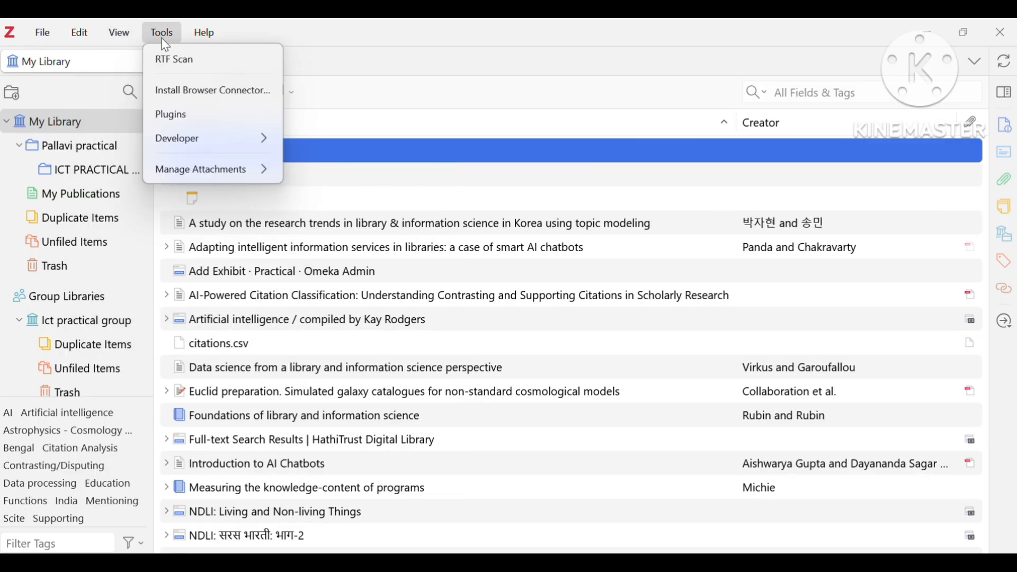
pyautogui.click(184, 67)
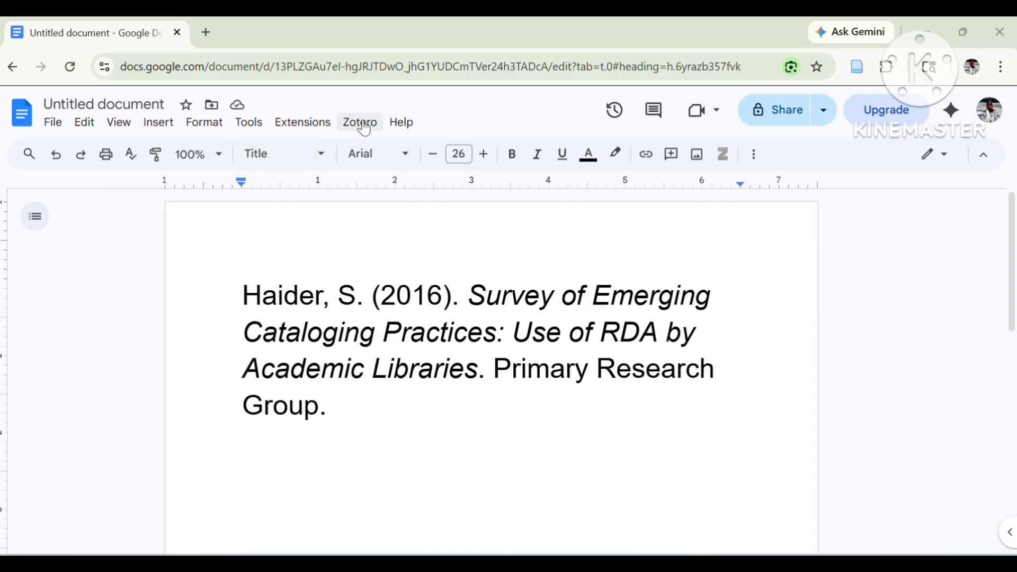
# Switch to the Google Docs document and look over its Zotero citation and bibliography commands.
pyautogui.click(364, 127)
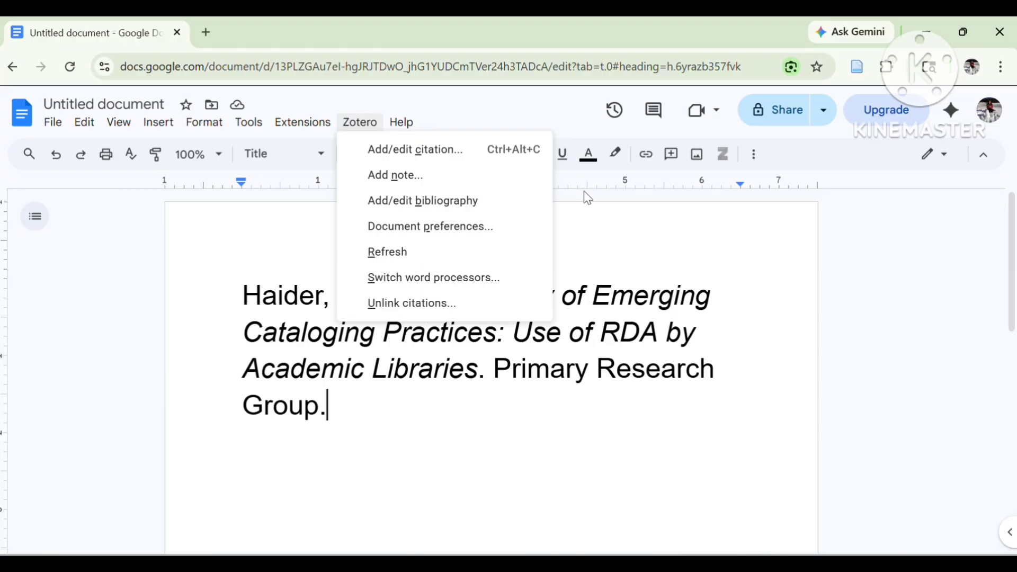
pyautogui.click(656, 204)
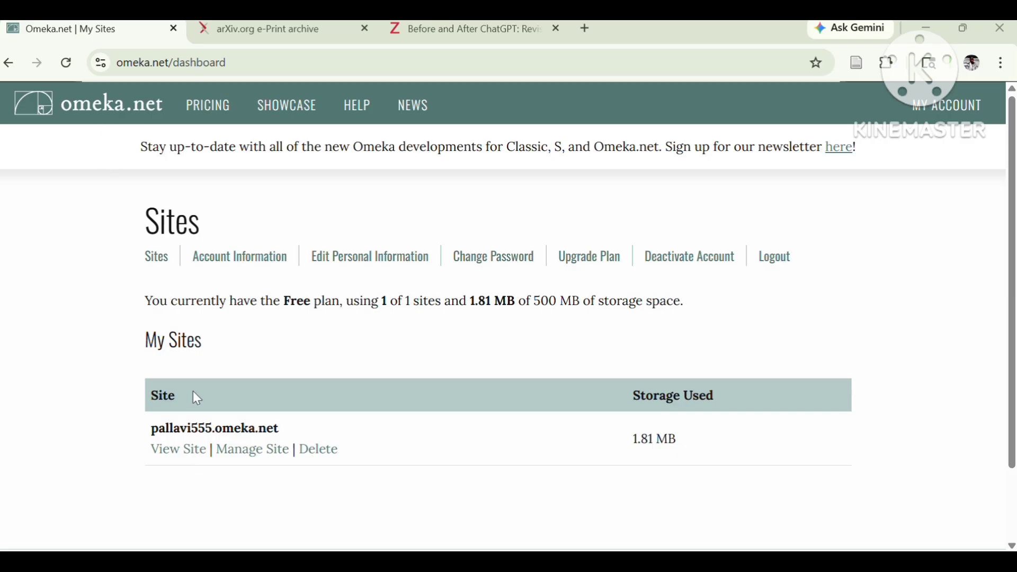
# Switch to Omeka.net, open the Practical site's OAI-PMH Harvester and check the status details of the HathiTrust harvest.
pyautogui.click(186, 450)
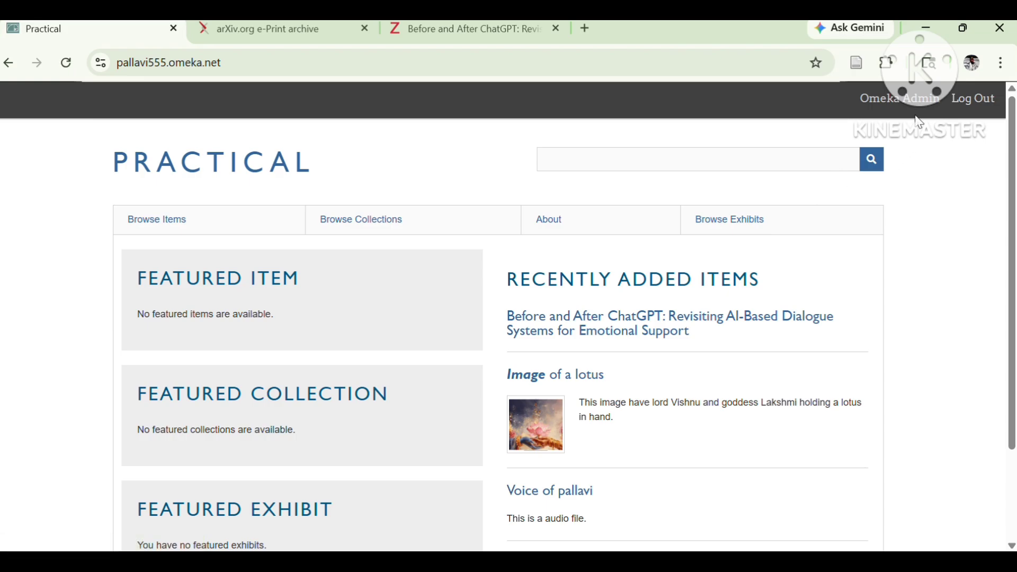
pyautogui.click(879, 99)
pyautogui.click(65, 297)
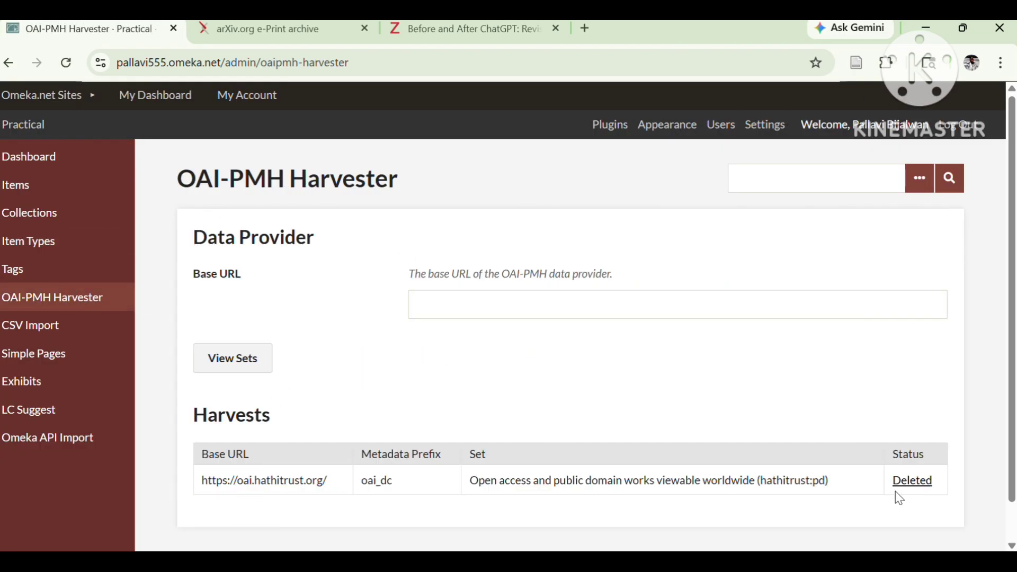
pyautogui.click(911, 482)
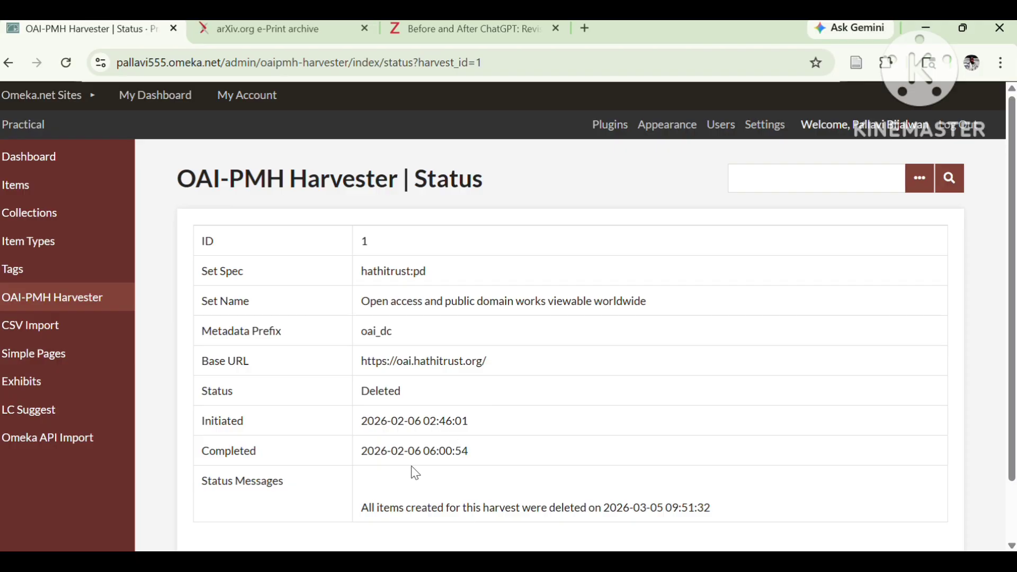
pyautogui.click(9, 62)
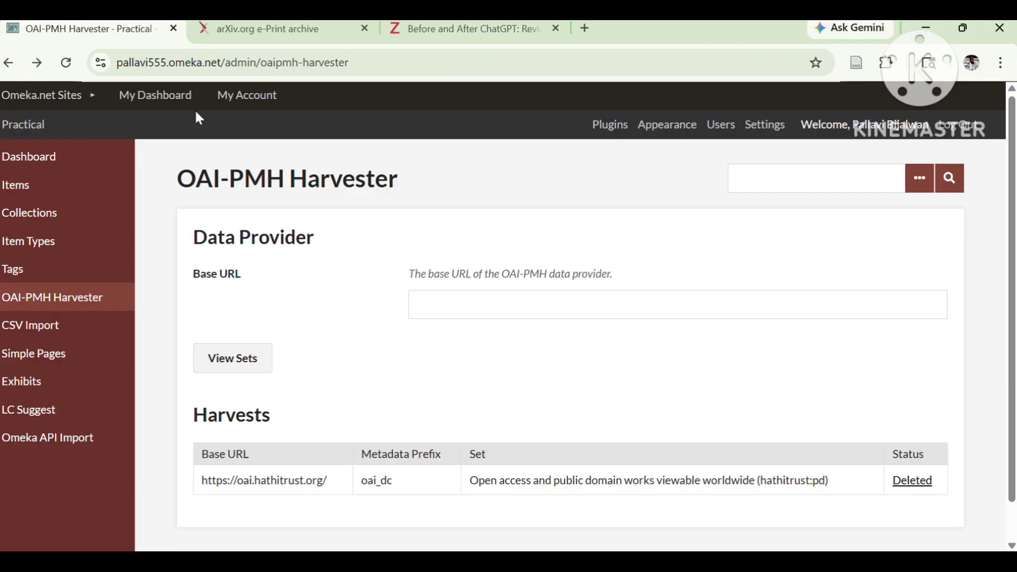
pyautogui.click(280, 30)
pyautogui.click(199, 54)
pyautogui.hotkey('ctrl', 'c')
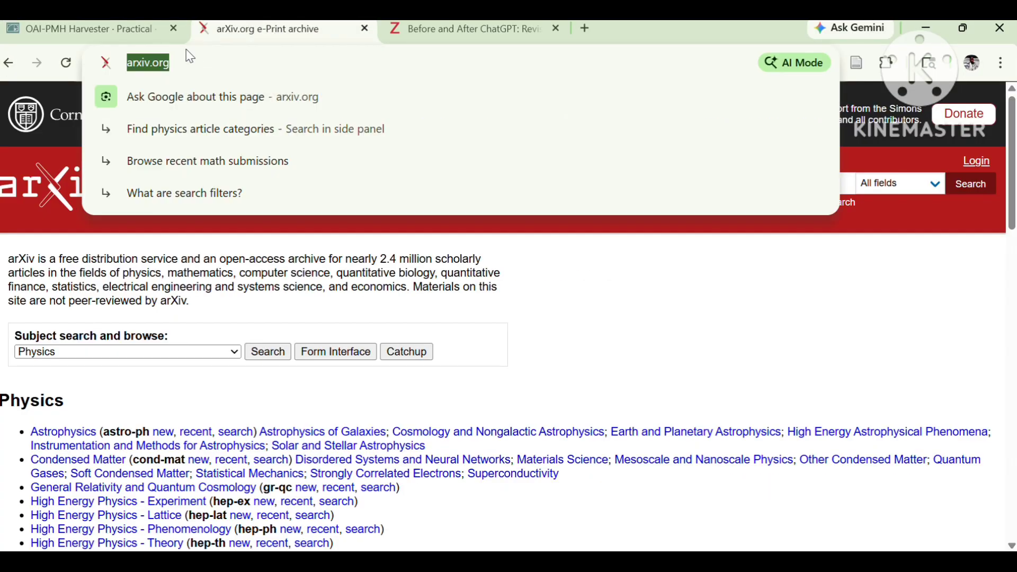
pyautogui.click(153, 29)
pyautogui.hotkey('ctrl', 'v')
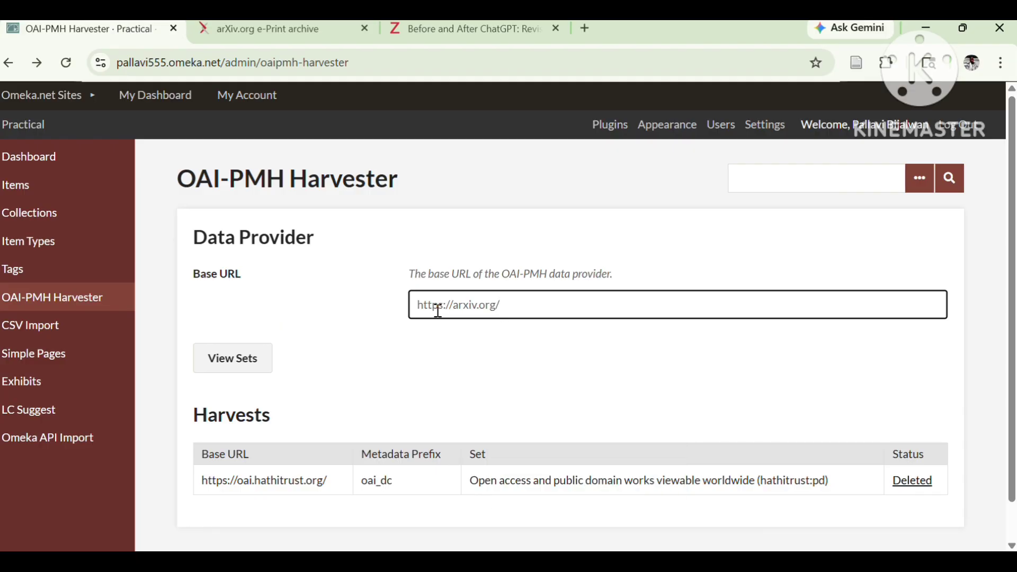
pyautogui.press('Return')
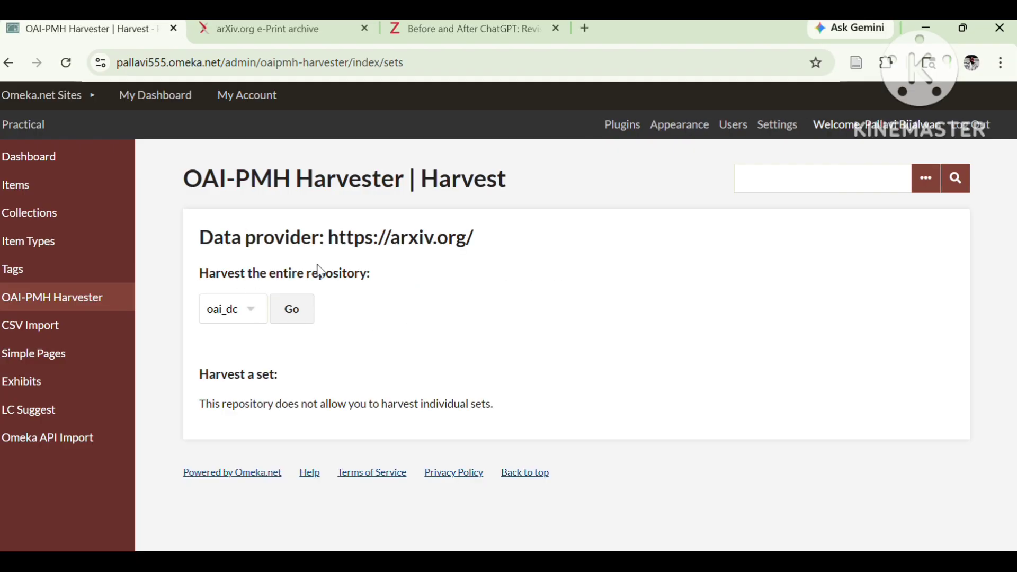
# Harvest the entire arXiv repository using the oai_dc metadata prefix.
pyautogui.click(249, 311)
pyautogui.click(320, 361)
pyautogui.click(295, 311)
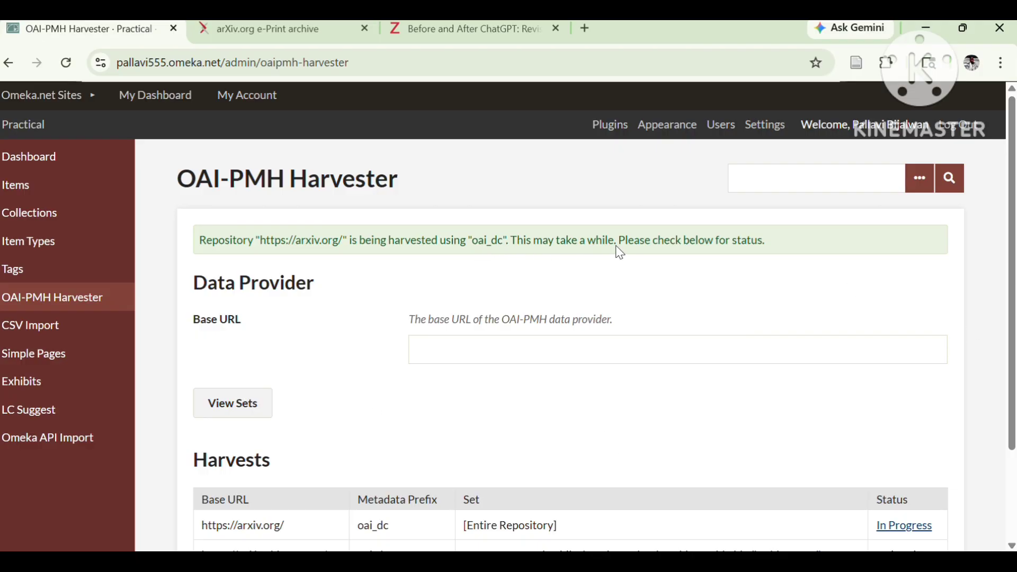
# Examine the status details of the arXiv harvest.
pyautogui.scroll(-1, 894, 371)
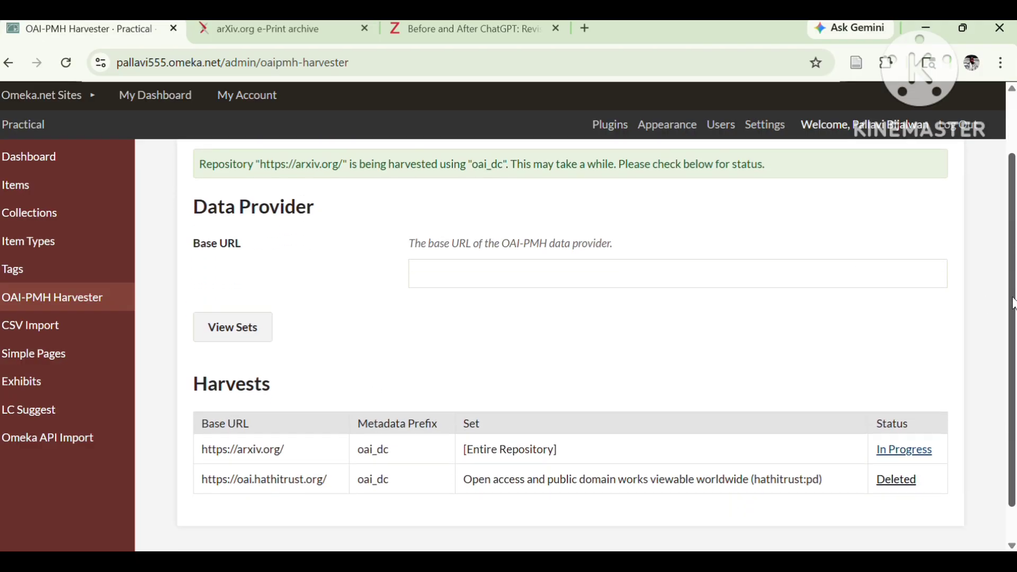
pyautogui.click(898, 452)
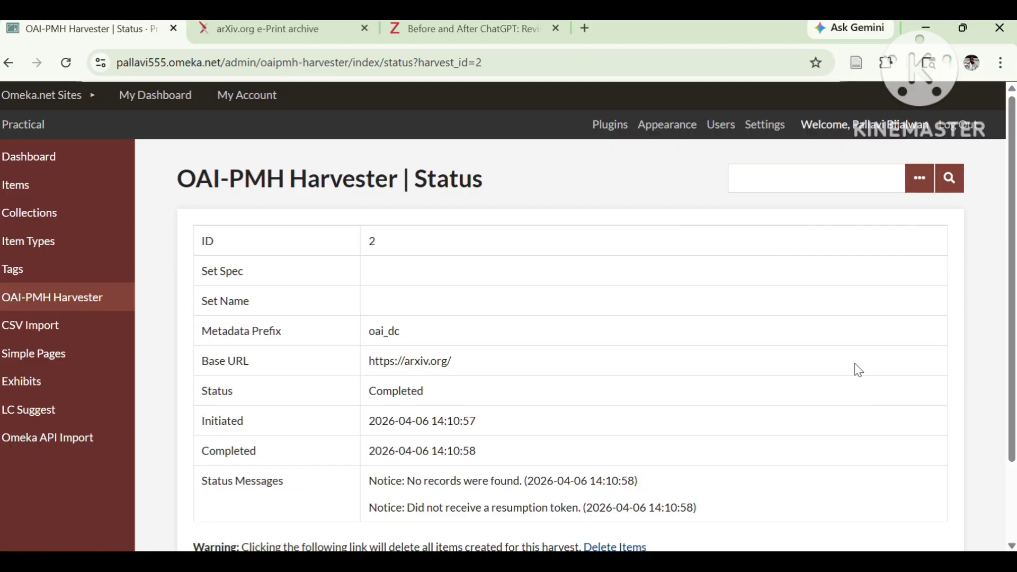
pyautogui.scroll(-2, 1010, 207)
pyautogui.scroll(2, 954, 151)
# Open the Omeka item "Before and After ChatGPT" and save it to the online Zotero library with the Zotero Connector.
pyautogui.click(58, 189)
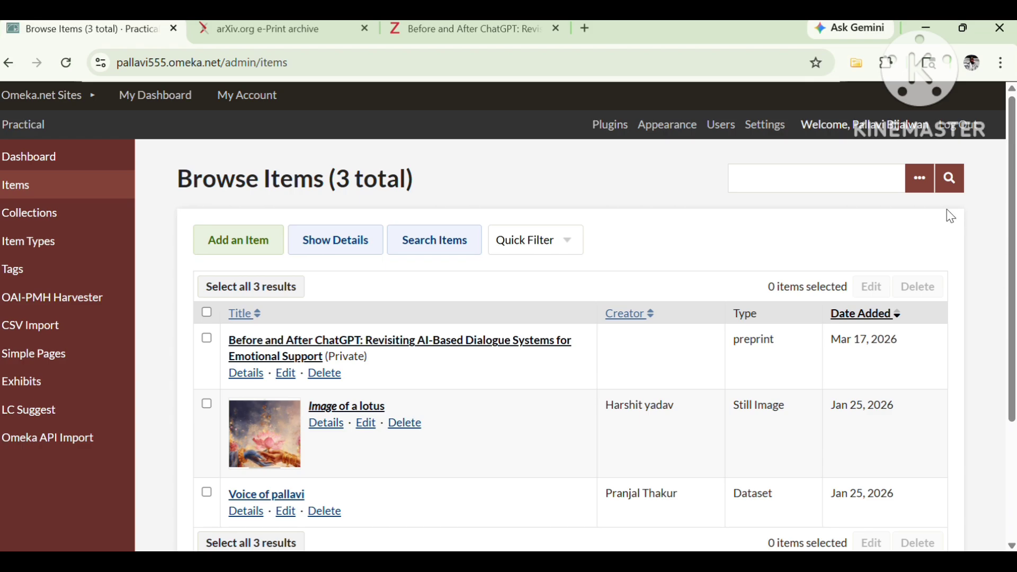
pyautogui.click(297, 354)
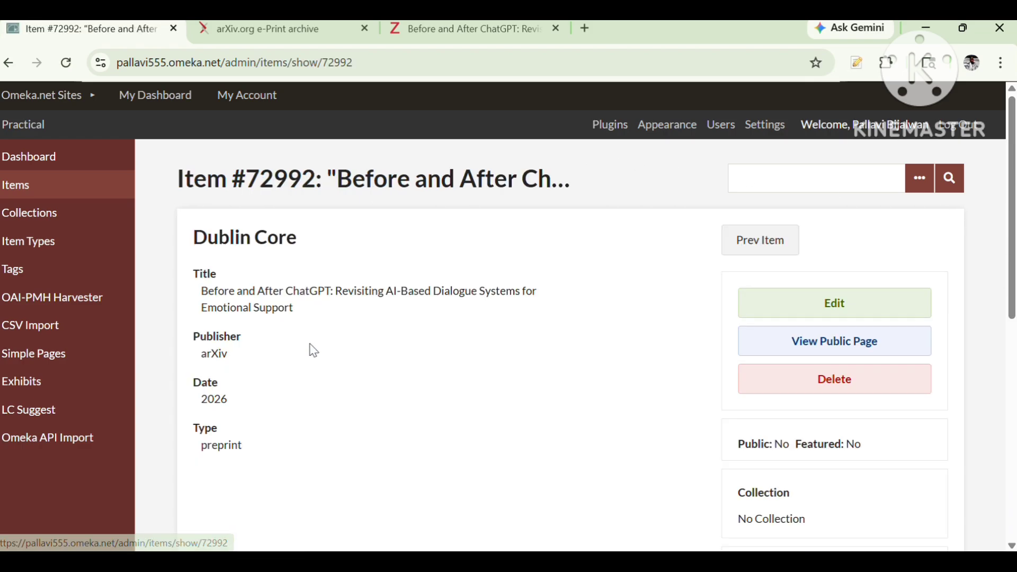
pyautogui.click(857, 71)
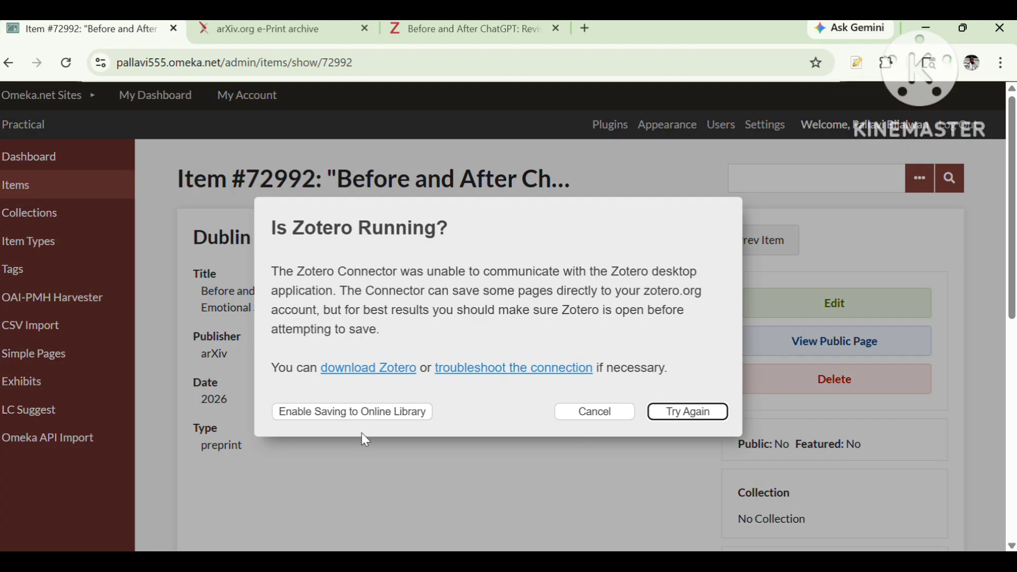
pyautogui.click(361, 414)
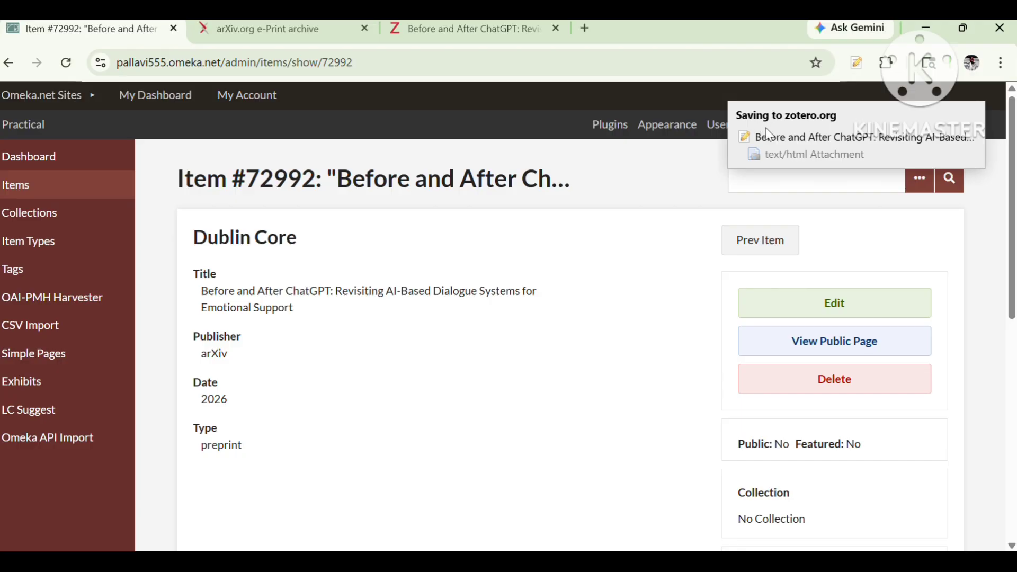
# Close the arXiv page, switch to Zotero and select the copy of "Before and After ChatGPT" saved from Omeka.
pyautogui.click(365, 28)
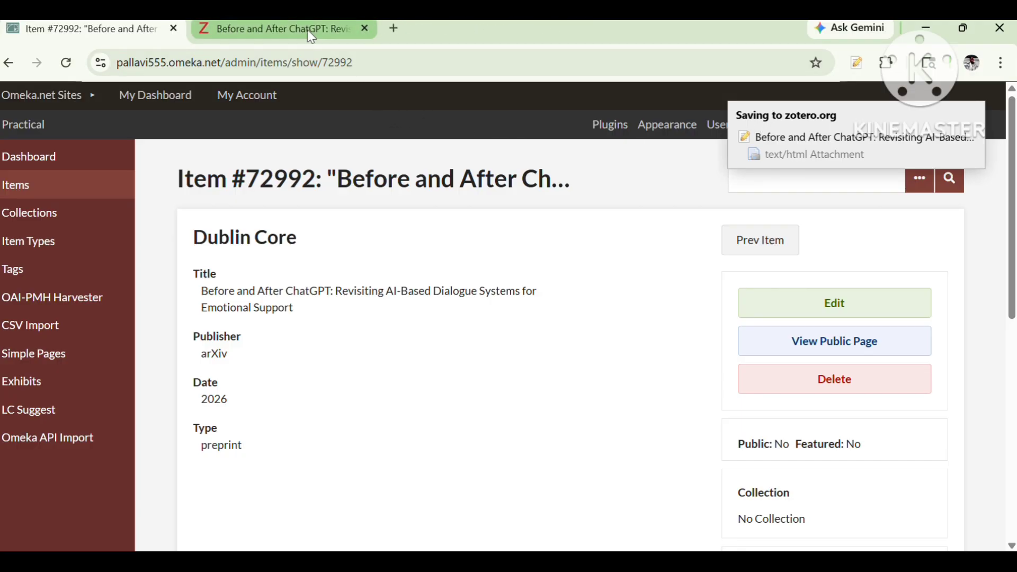
pyautogui.click(307, 29)
pyautogui.click(151, 30)
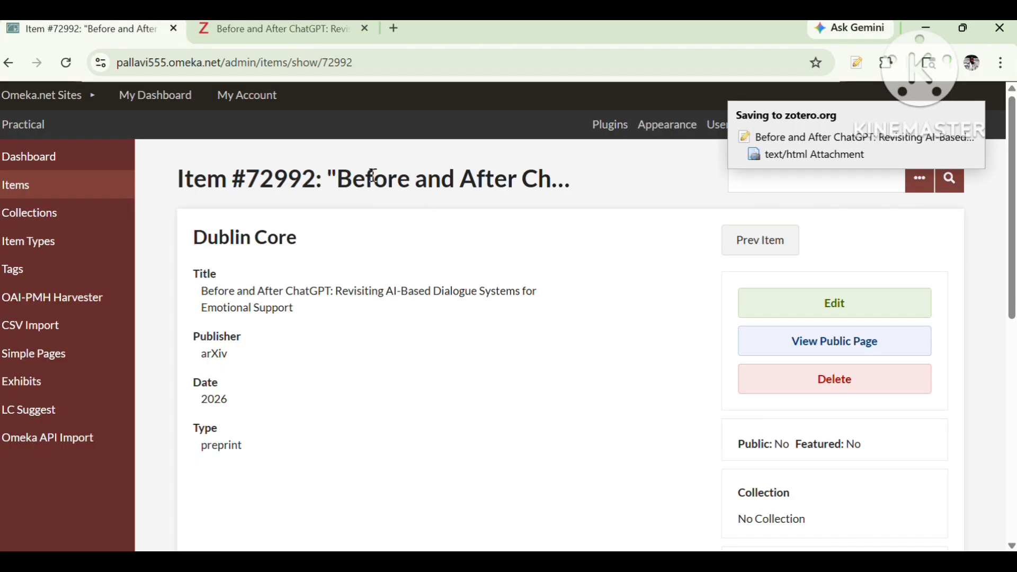
pyautogui.click(265, 30)
pyautogui.hotkey('alt', 'Tab')
pyautogui.click(260, 315)
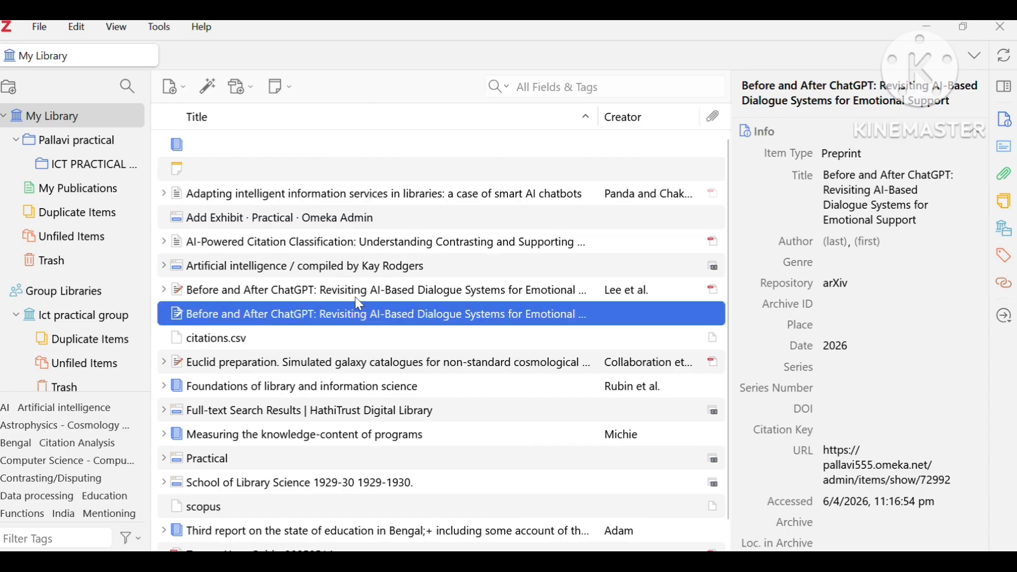
# Review the saved preprint's info fields, including its date and the Omeka site address in its URL.
pyautogui.click(884, 343)
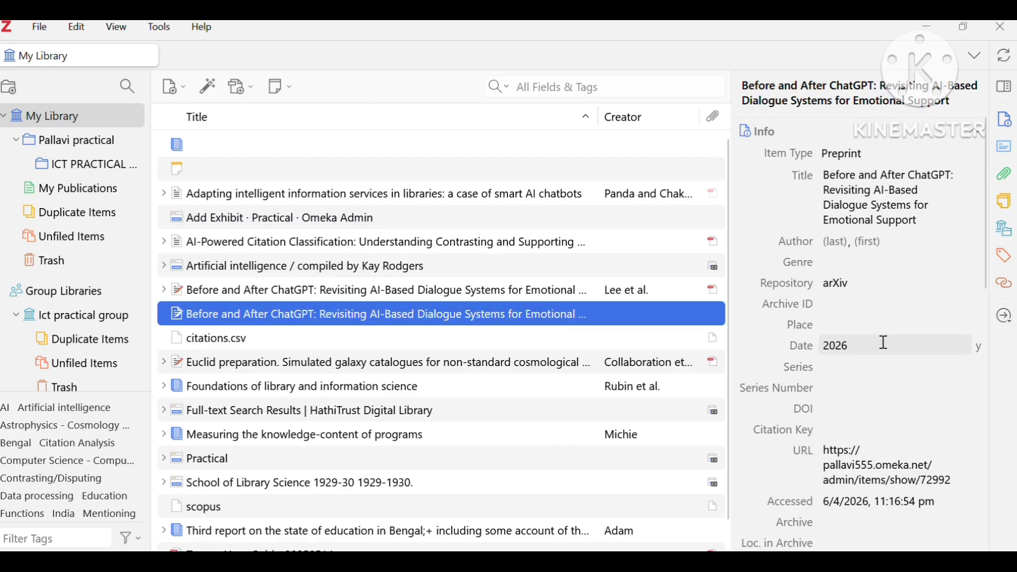
pyautogui.click(829, 463)
pyautogui.moveTo(825, 465); pyautogui.dragTo(947, 472)
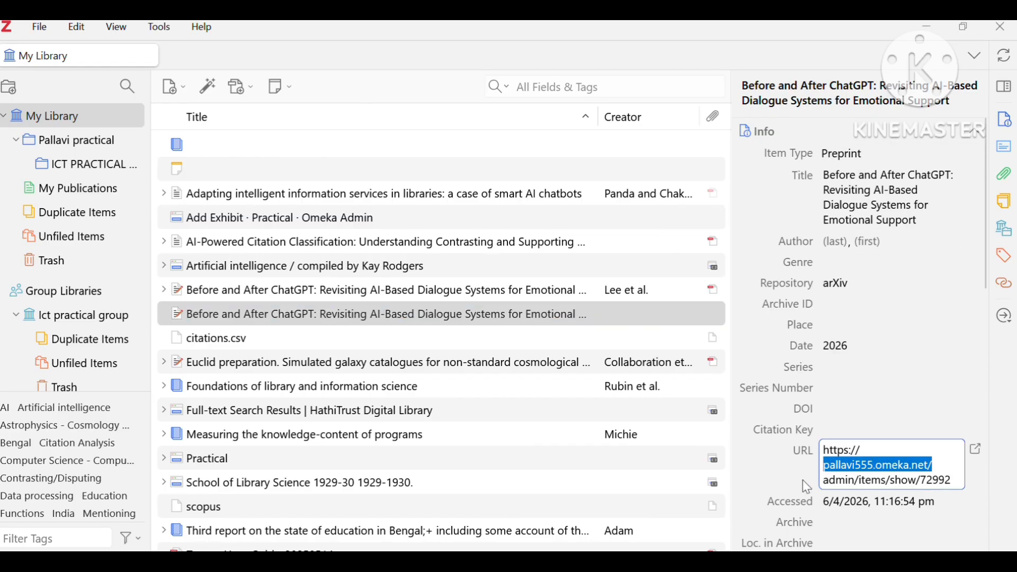
pyautogui.click(786, 480)
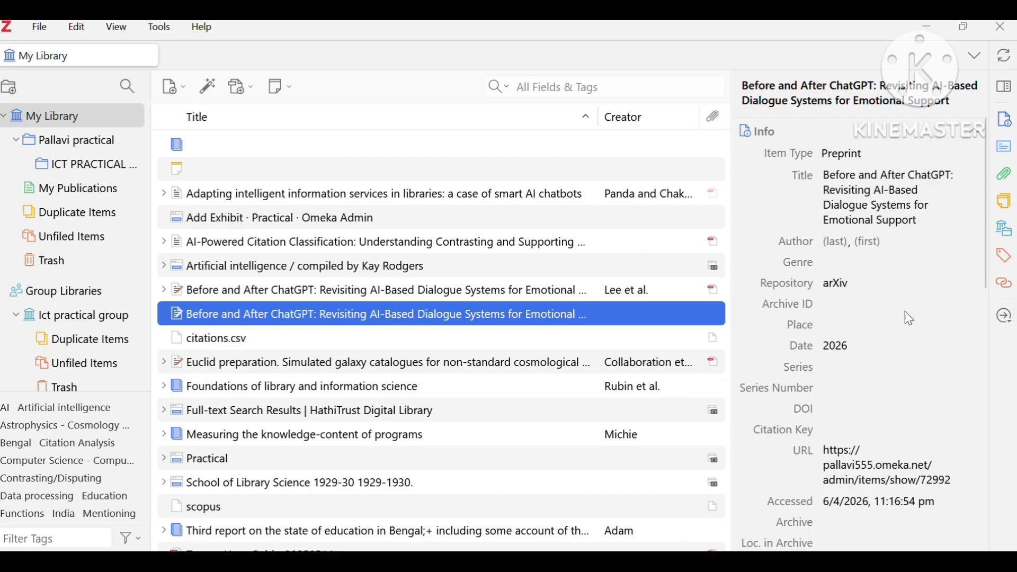
pyautogui.moveTo(988, 268); pyautogui.dragTo(995, 230)
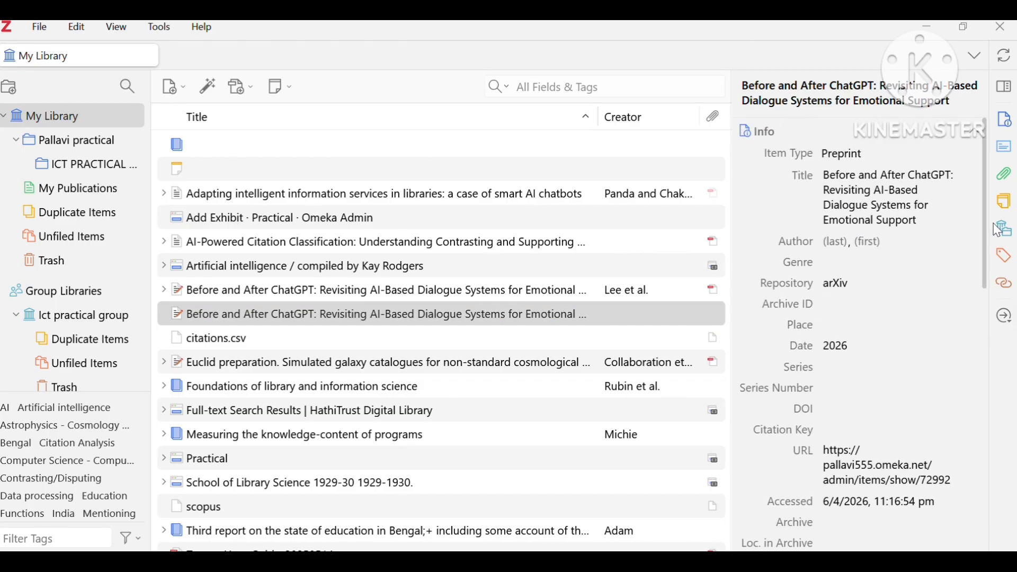
# Switch back to the Omeka harvester and read the arXiv harvest's status messages.
pyautogui.hotkey('alt', 'Tab')
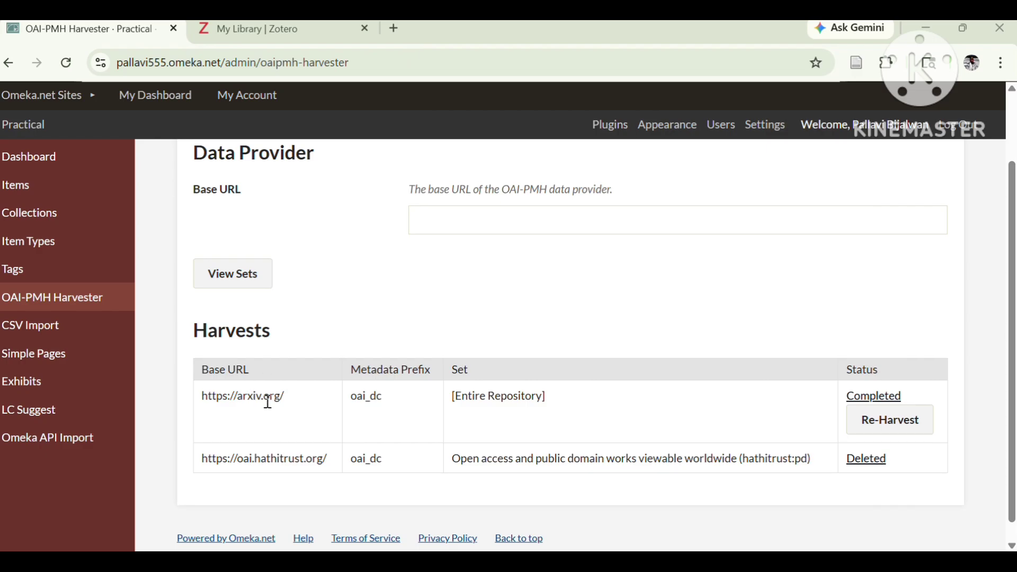
pyautogui.click(875, 398)
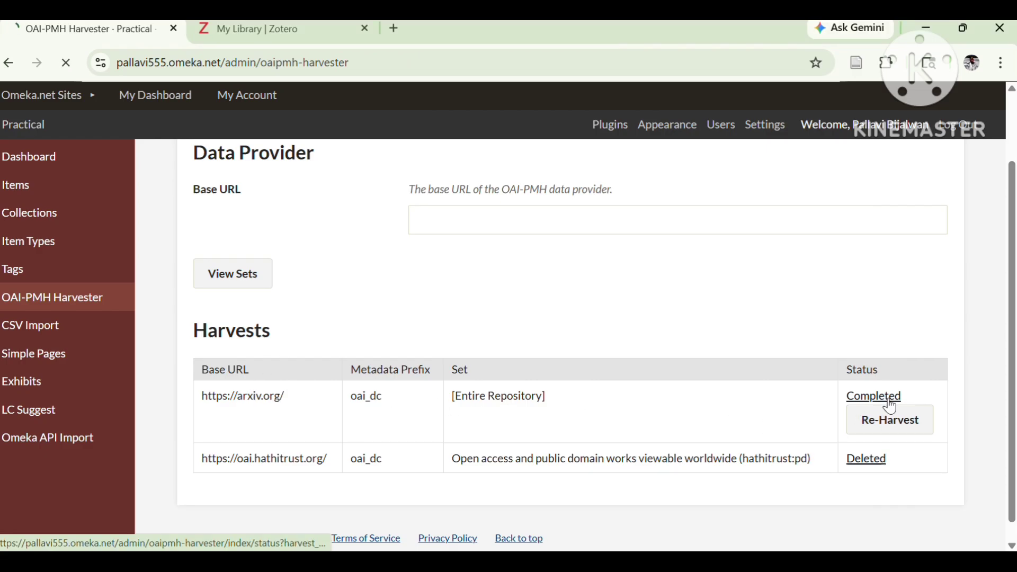
pyautogui.moveTo(1012, 256); pyautogui.dragTo(1012, 335)
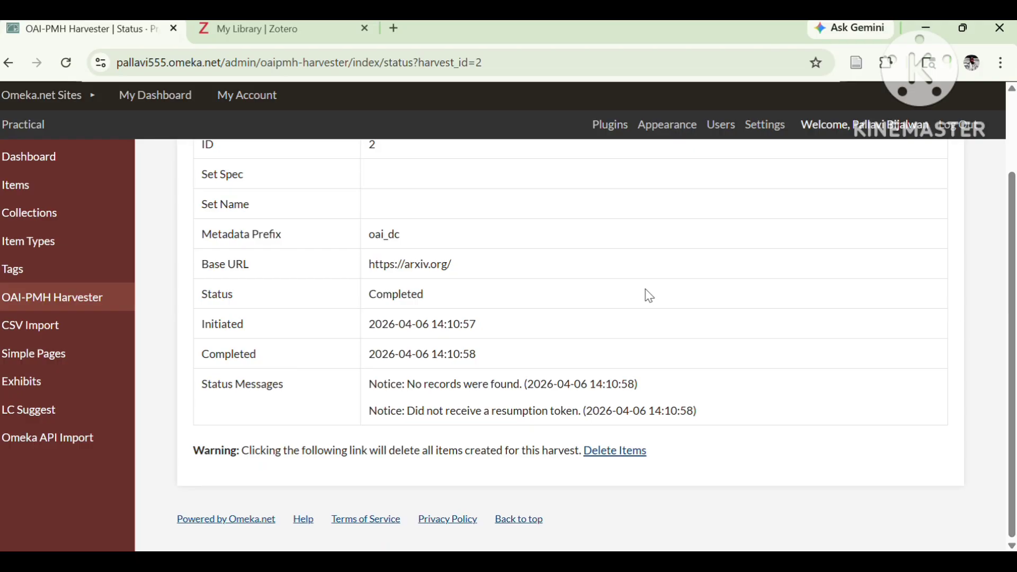
# Browse the full list of items in the Practical site.
pyautogui.click(40, 183)
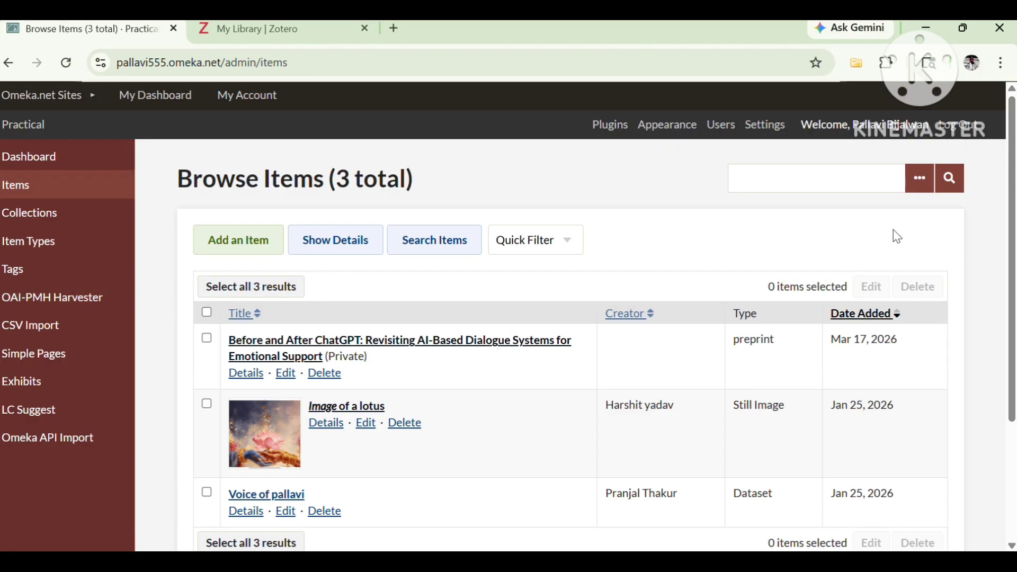
pyautogui.scroll(-3, 943, 201)
pyautogui.scroll(3, 982, 166)
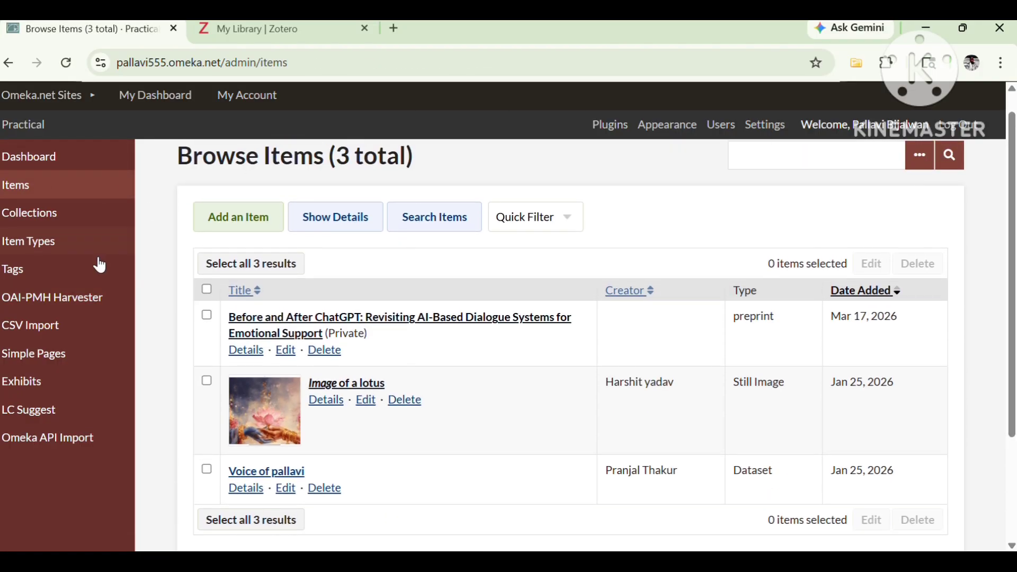